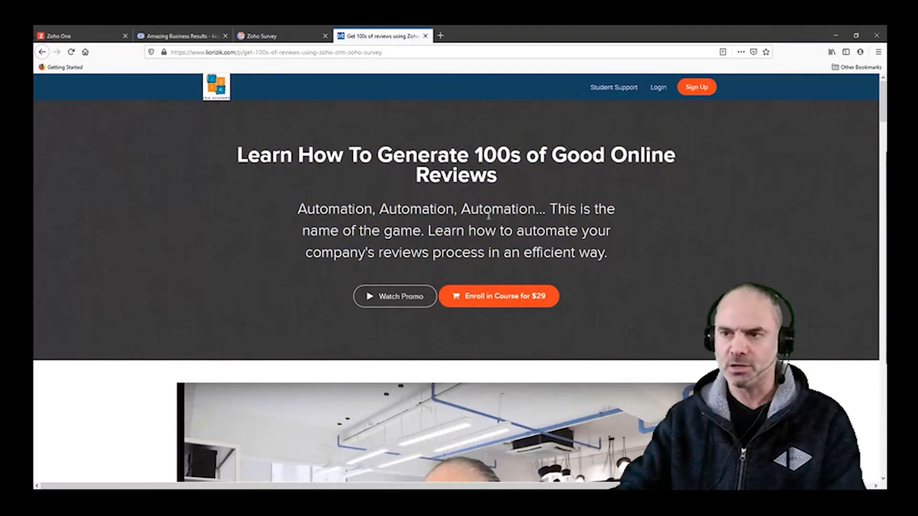
scroll(471, 258, down, 5)
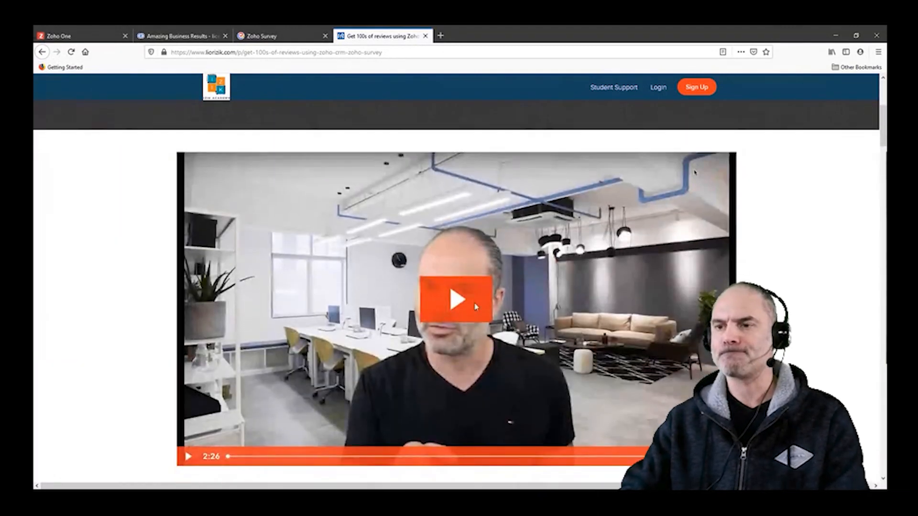
scroll(475, 307, down, 5)
scroll(455, 181, up, 8)
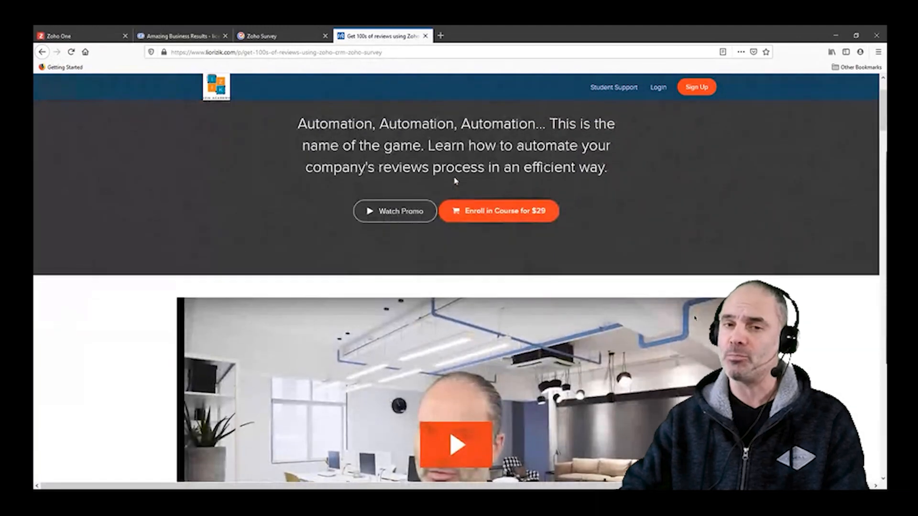
scroll(455, 181, up, 2)
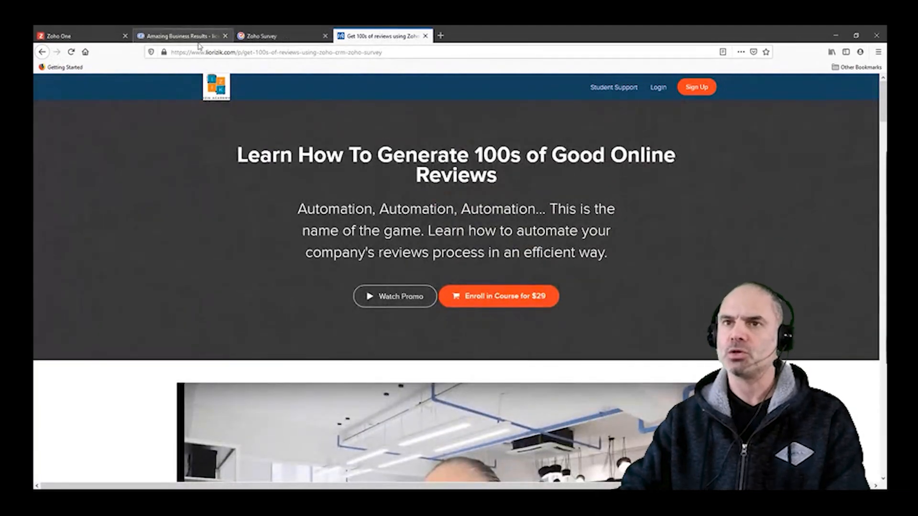
Step: Switch to the licenses deal in Zoho CRM and examine the fields in its Reviews Process section
click(210, 37)
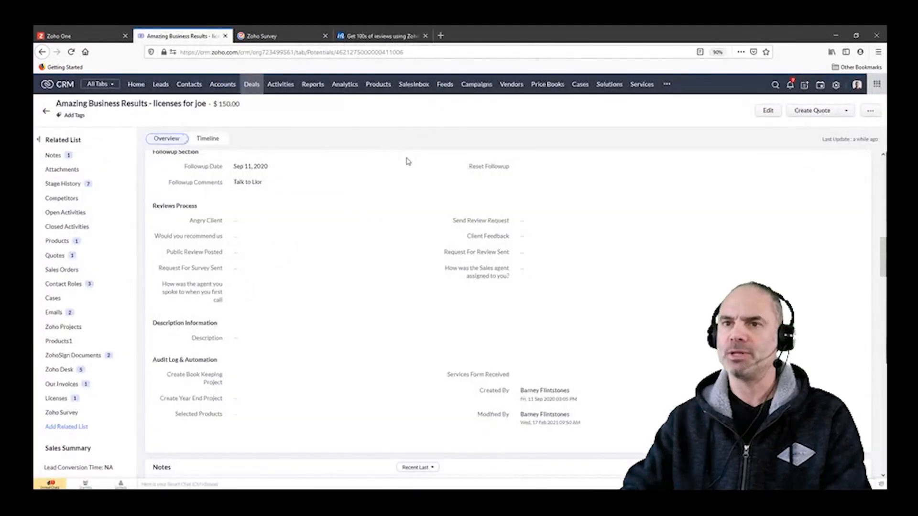
scroll(406, 172, up, 3)
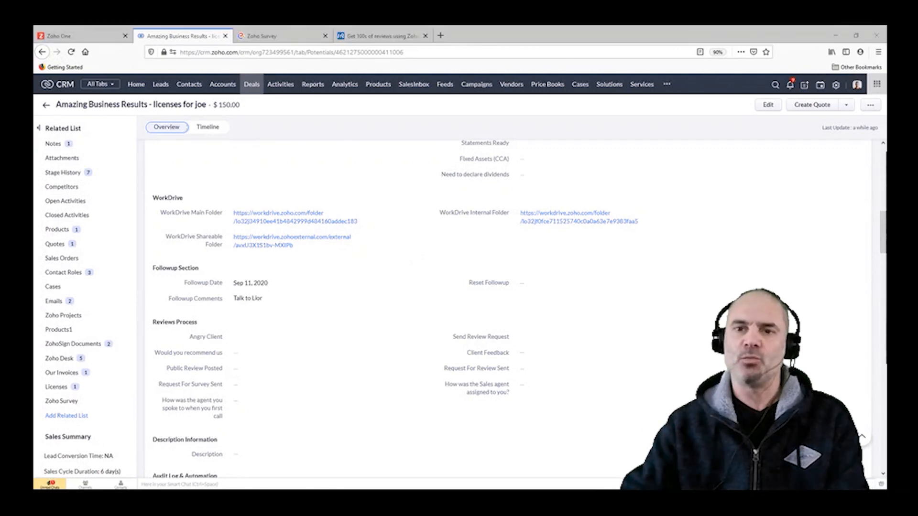
click(214, 247)
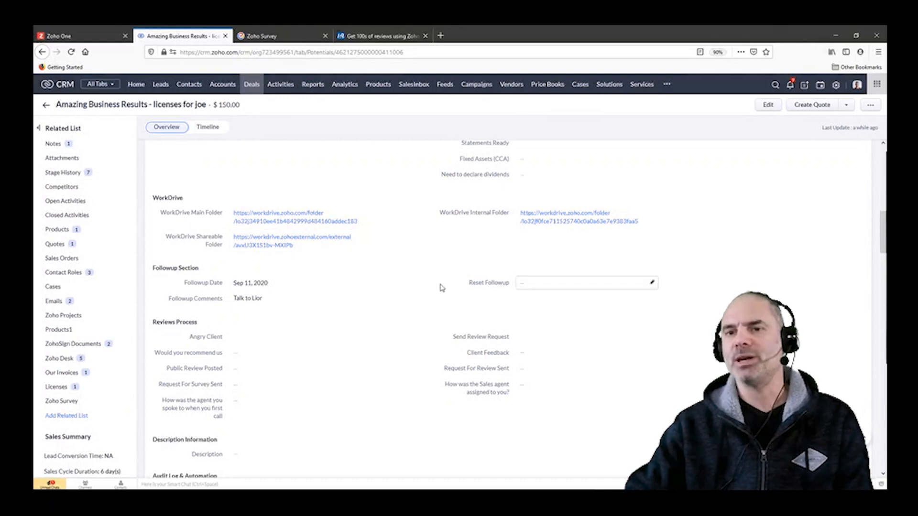
scroll(232, 348, down, 2)
drag(153, 280, 180, 280)
click(202, 279)
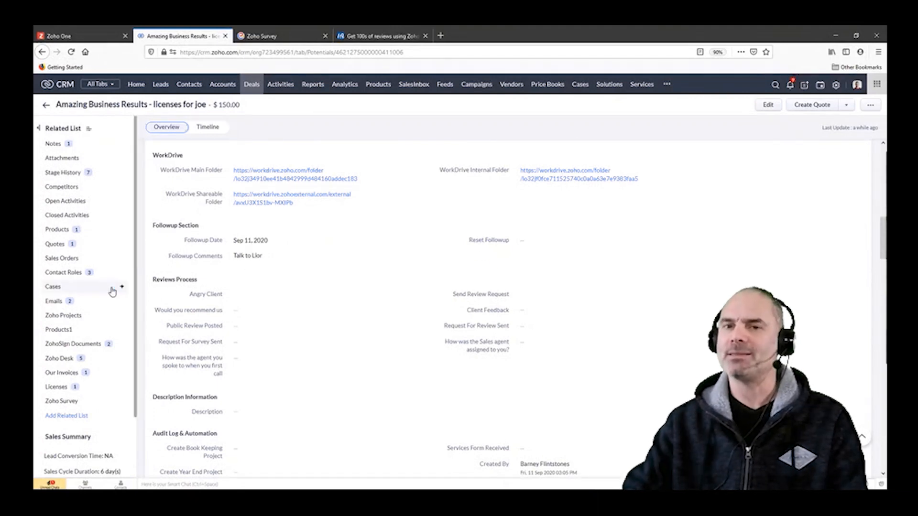
Step: Open the sent "your input is important" message among the deal's emails and follow the survey link in it
click(68, 302)
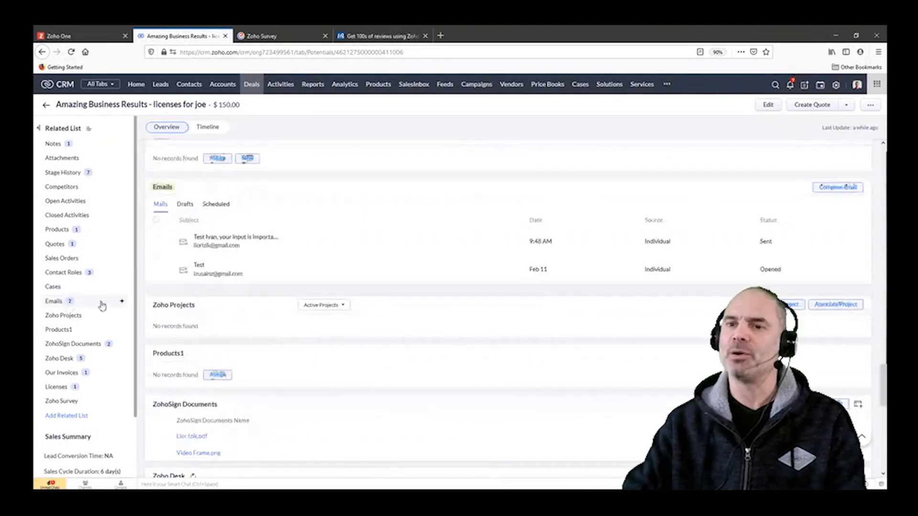
click(238, 239)
drag(368, 192, 499, 210)
click(496, 222)
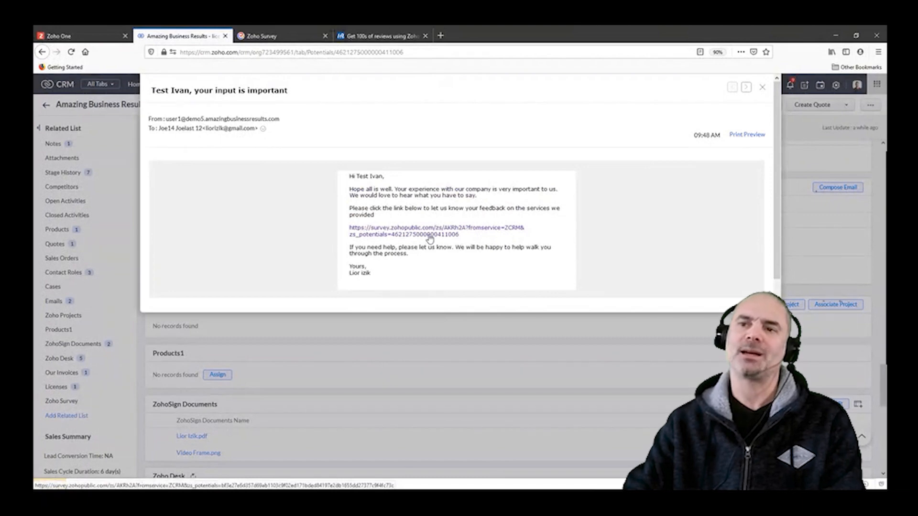
click(404, 232)
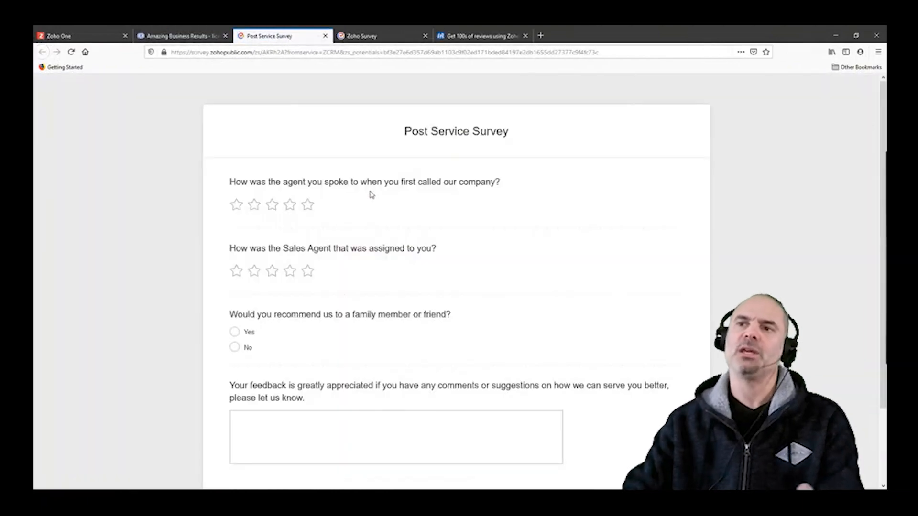
Step: Rate the first-call agent and the assigned sales agent five stars each and answer Yes to recommending the company
scroll(397, 191, down, 1)
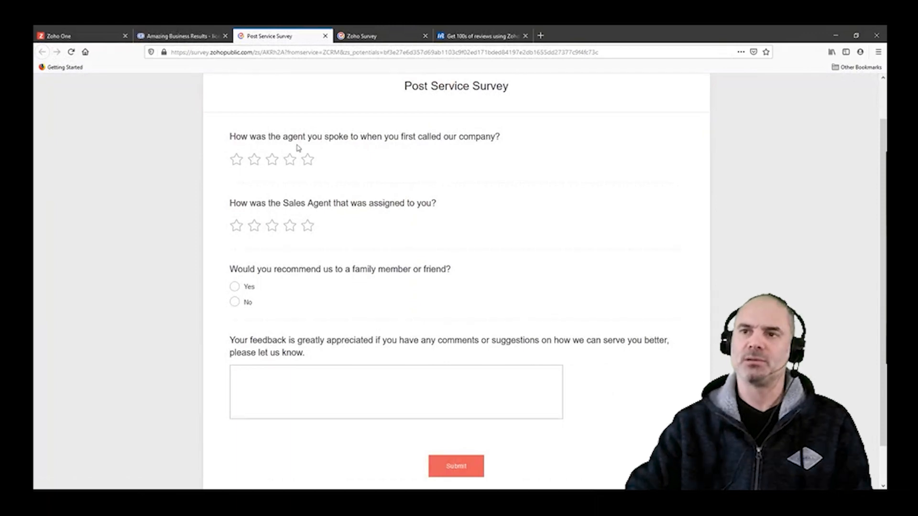
drag(246, 139, 400, 140)
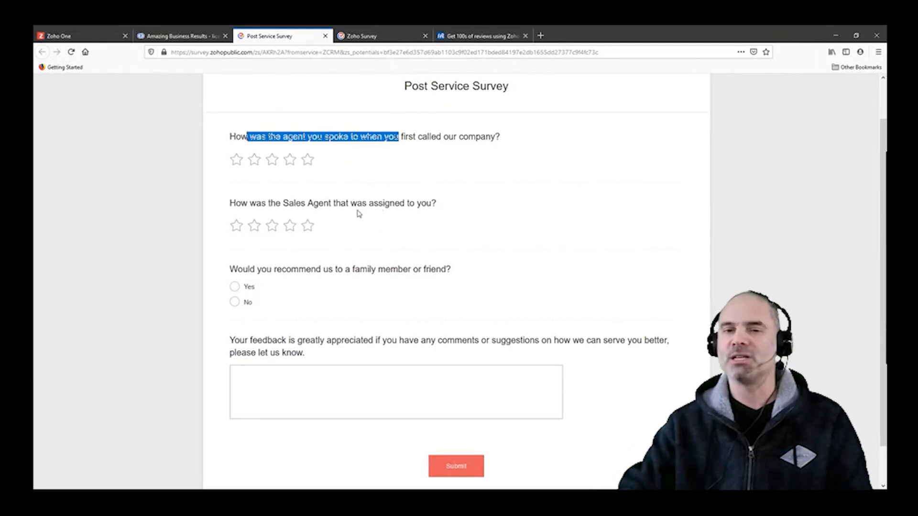
click(307, 160)
click(307, 226)
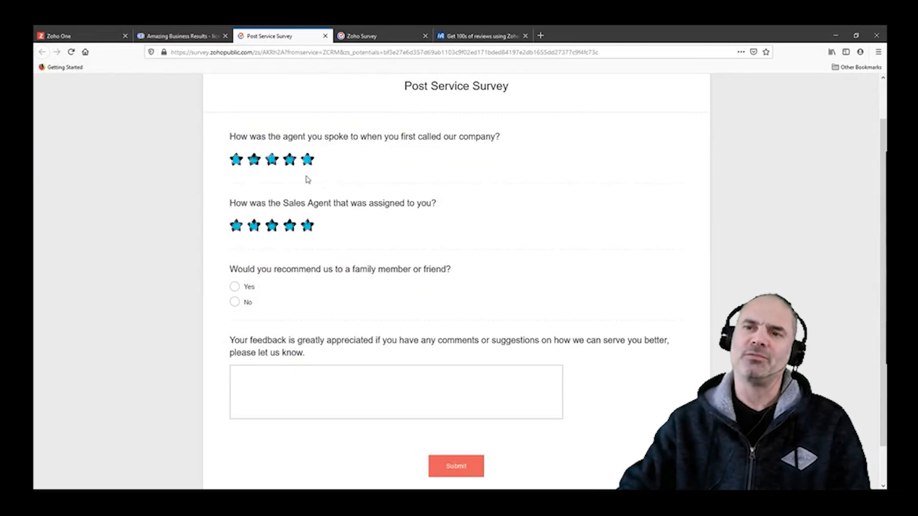
scroll(321, 211, down, 2)
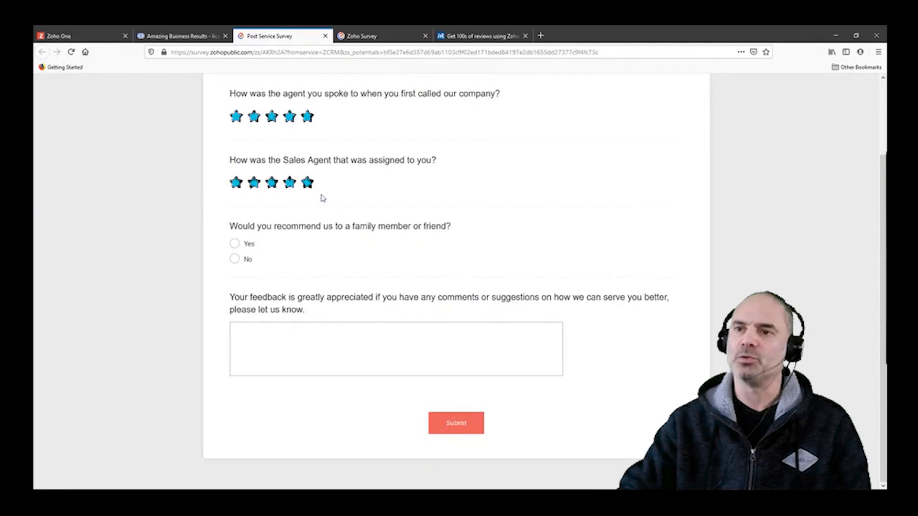
click(235, 242)
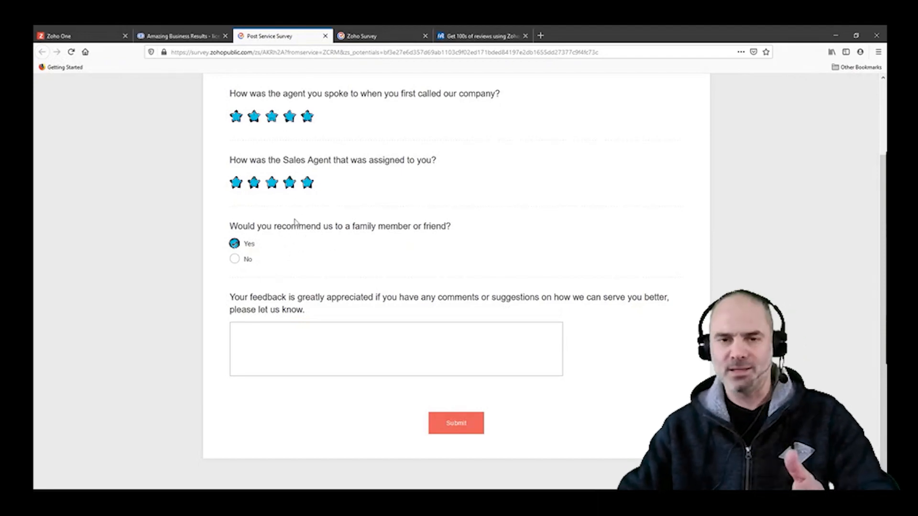
Step: Enter "Great service" as the comment in the survey's feedback question
click(320, 333)
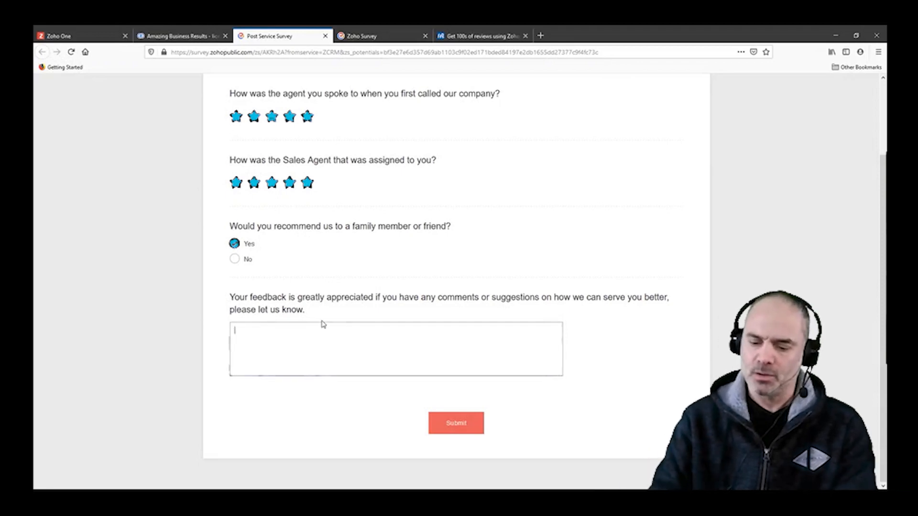
text(Great serv)
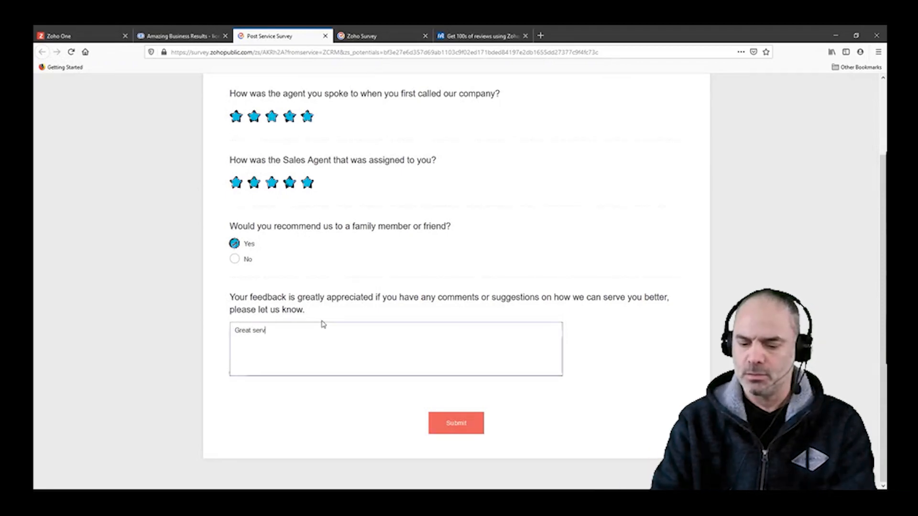
text(ice)
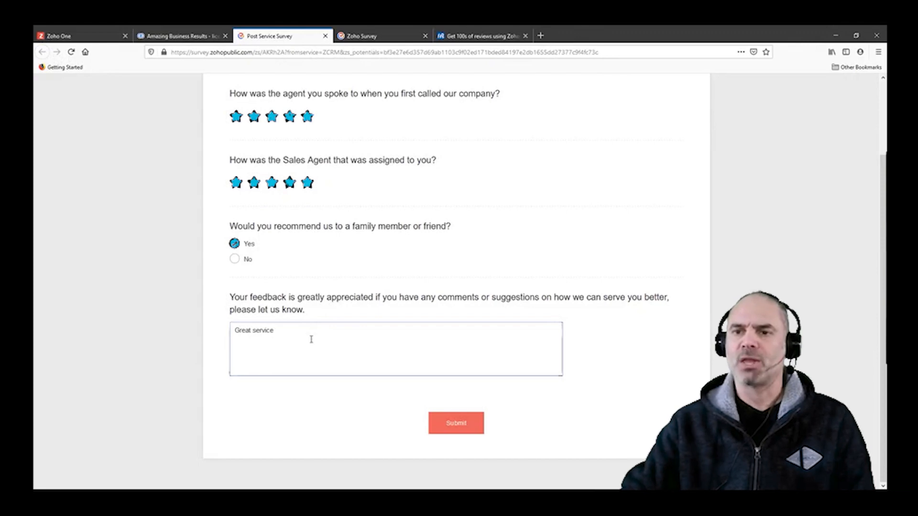
Step: Reread the question about recommending the company to a family member or friend and submit the survey
scroll(326, 212, up, 2)
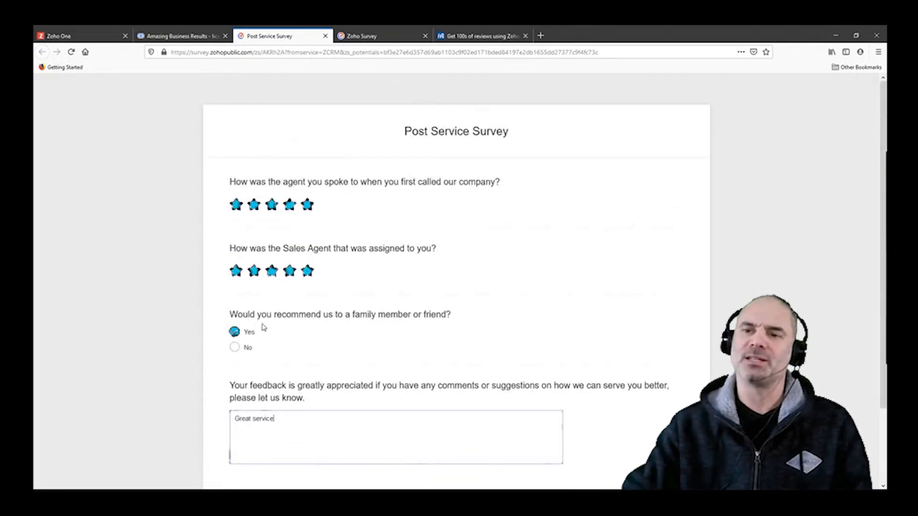
drag(257, 316, 398, 320)
click(421, 330)
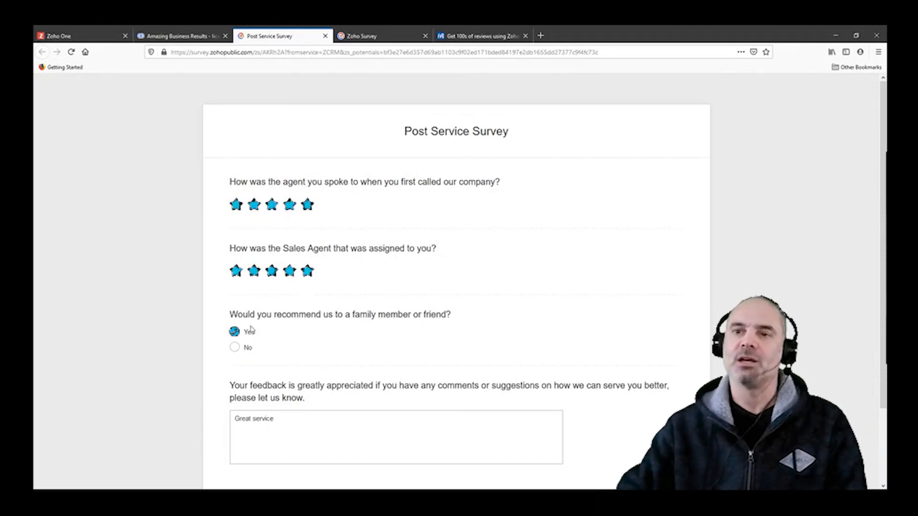
drag(247, 316, 448, 323)
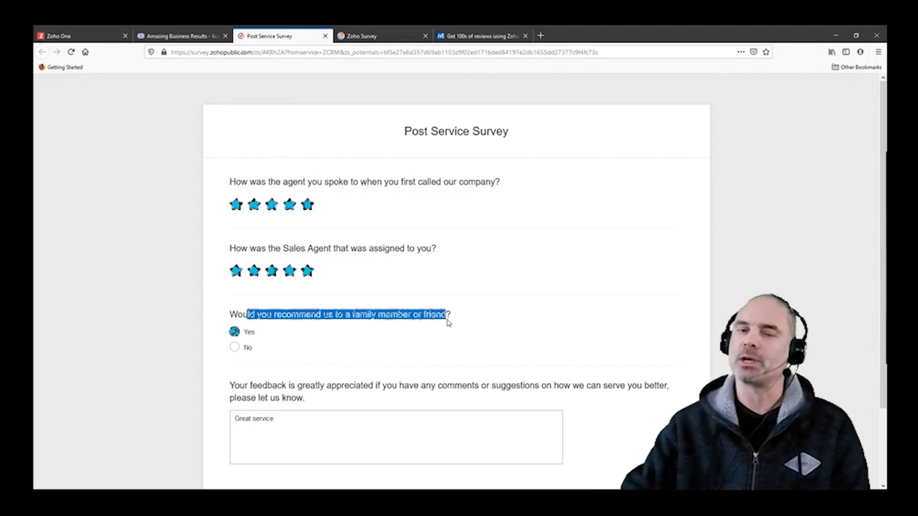
click(407, 321)
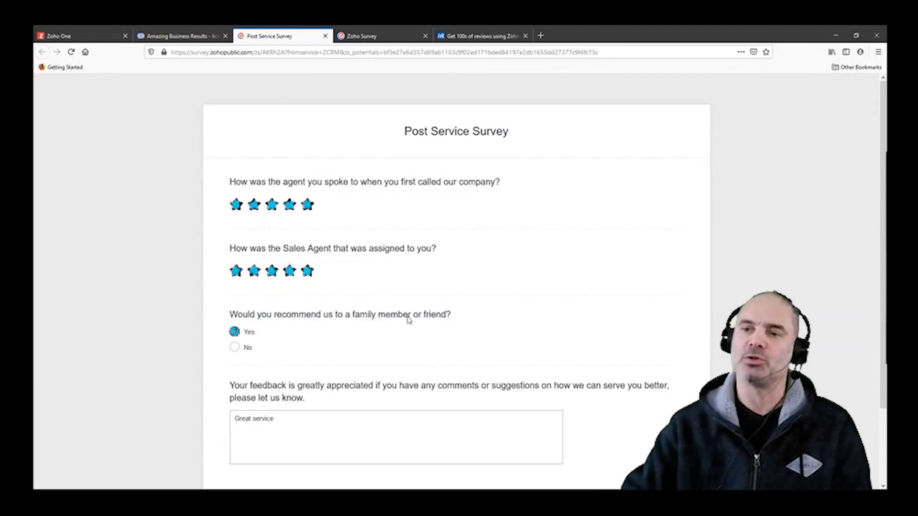
double_click(408, 320)
click(414, 324)
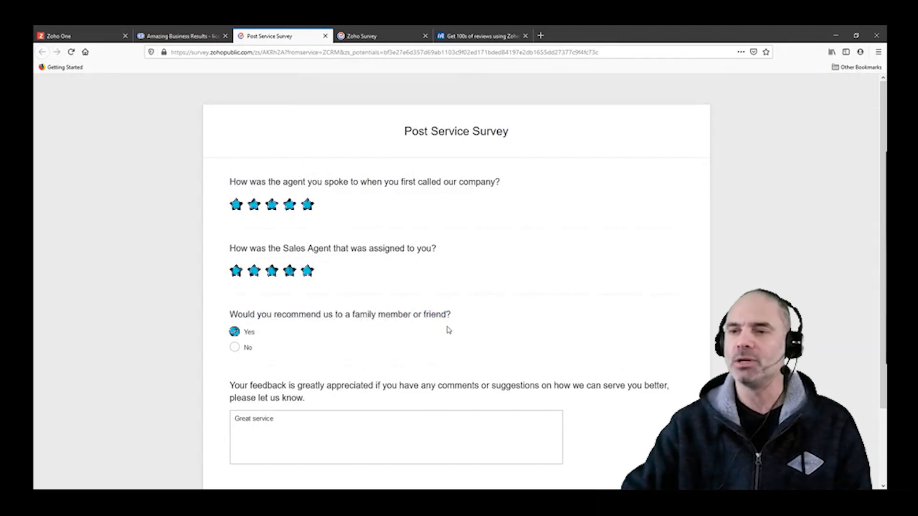
scroll(431, 317, down, 3)
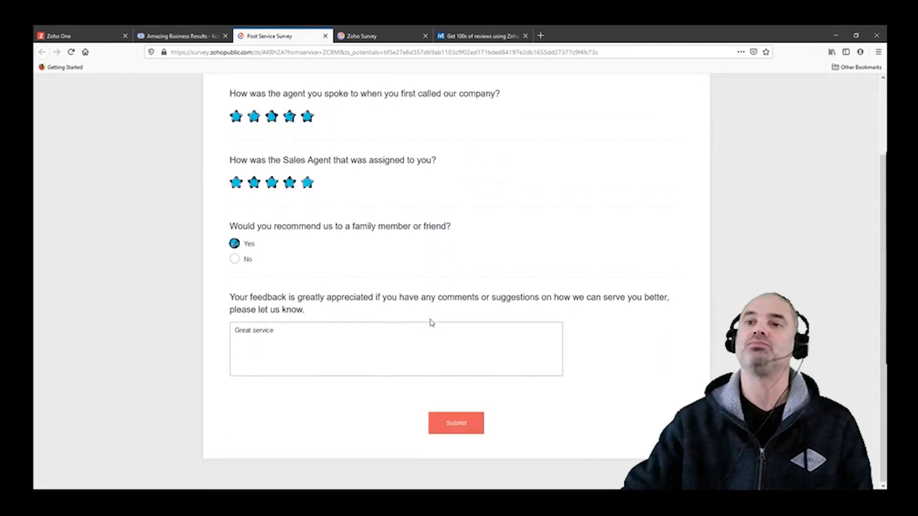
click(444, 424)
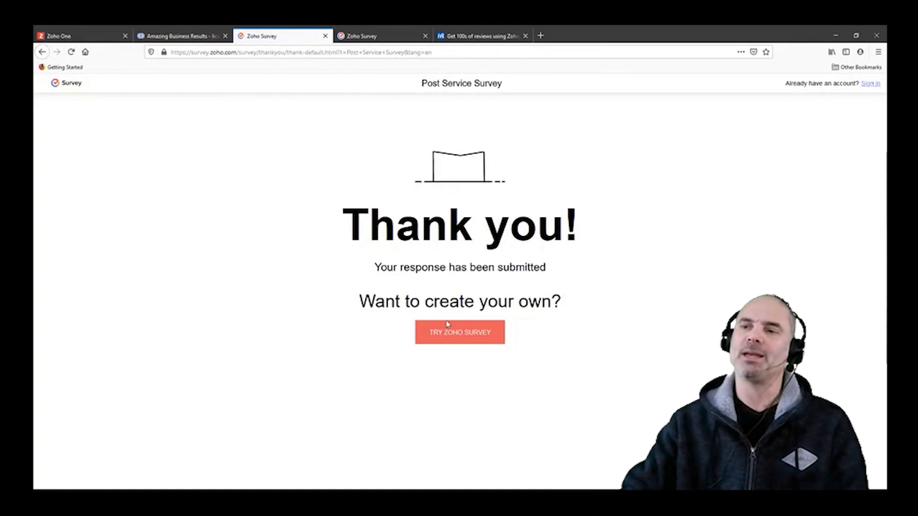
Step: Return to the deal in Zoho CRM, close the email preview and go back to the Reviews Process section
click(182, 42)
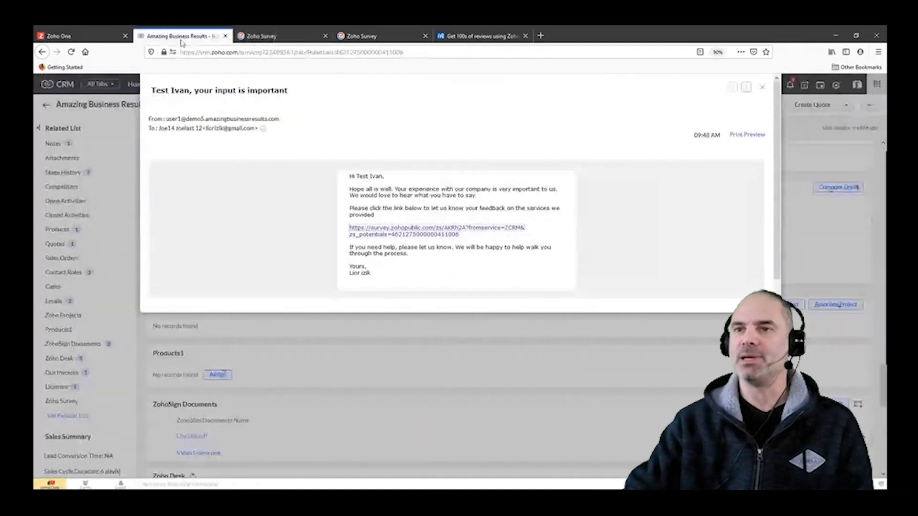
click(762, 87)
scroll(555, 253, up, 15)
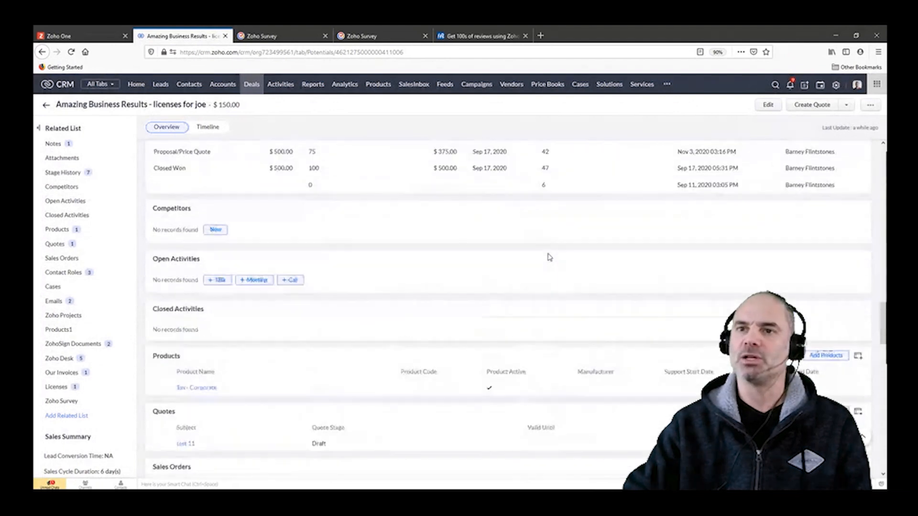
scroll(548, 262, up, 10)
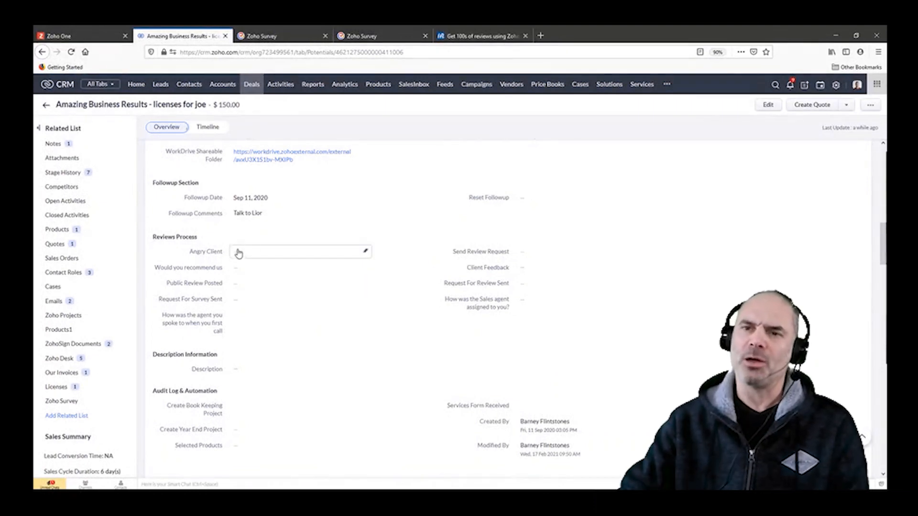
Step: Set the deal's Angry Client field to Yes and save the change
drag(189, 252, 222, 253)
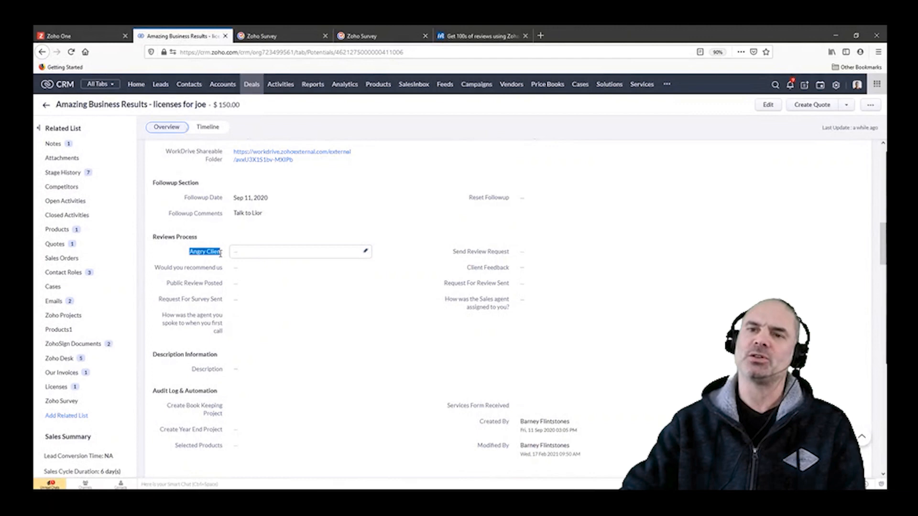
click(244, 257)
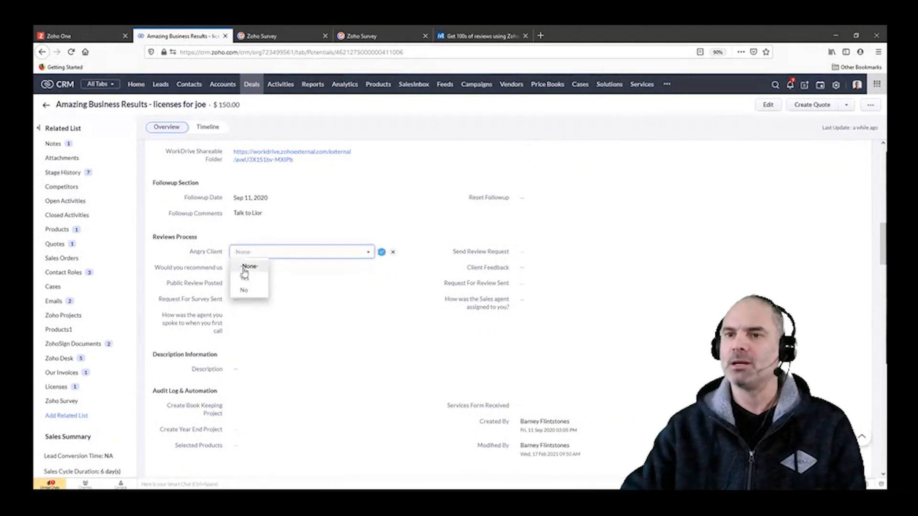
click(243, 274)
click(381, 252)
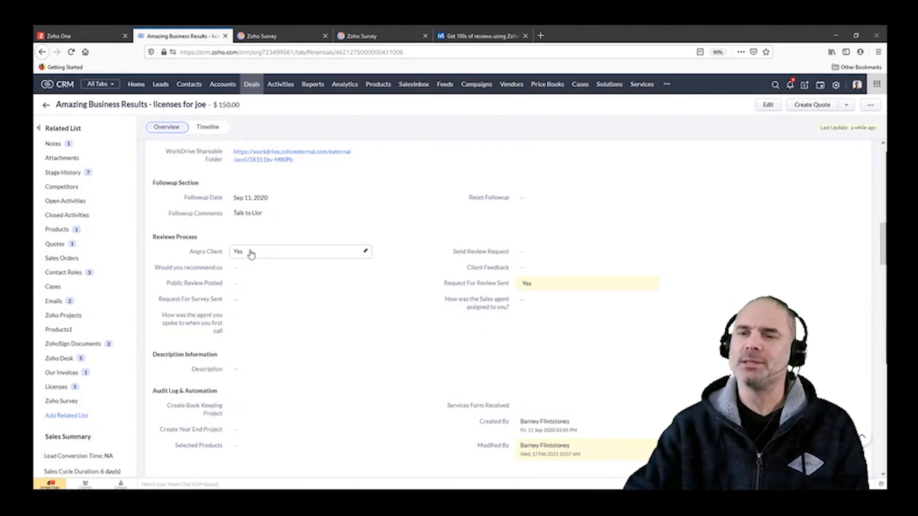
Step: Reset the deal's Angry Client field to -None- and save it
click(286, 258)
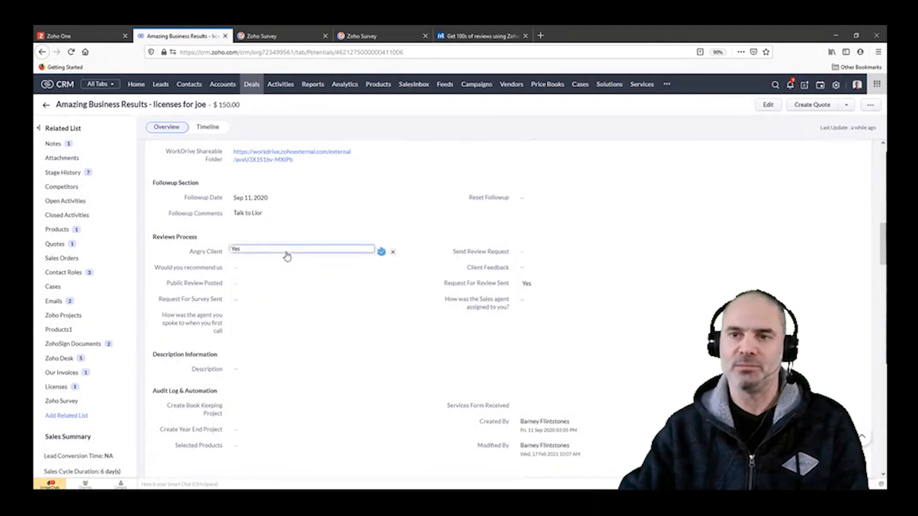
click(285, 254)
click(246, 264)
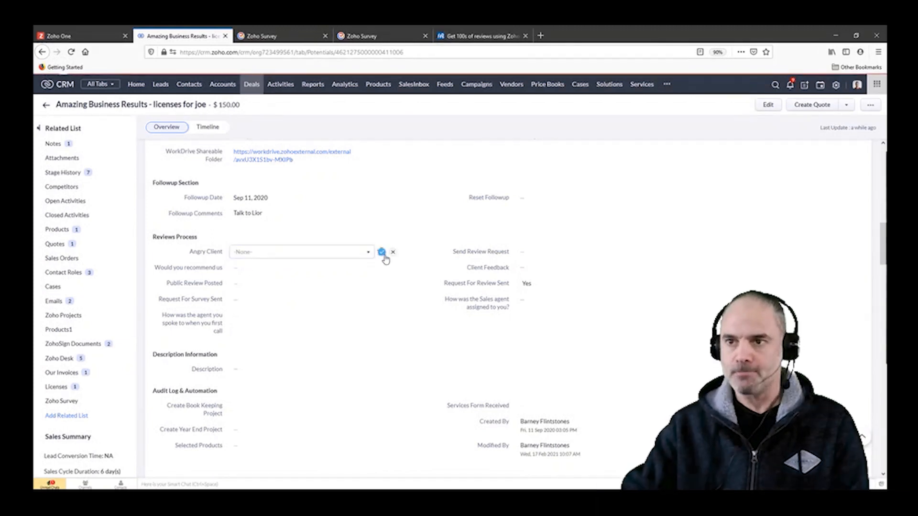
click(381, 253)
Step: Reload the deal record and check the Reviews Process section for the submitted survey answers
click(71, 51)
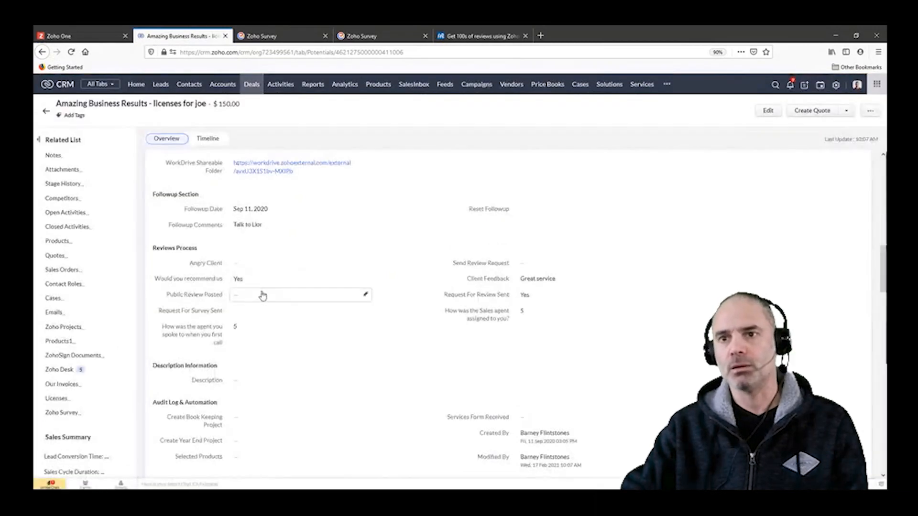
drag(159, 248, 224, 263)
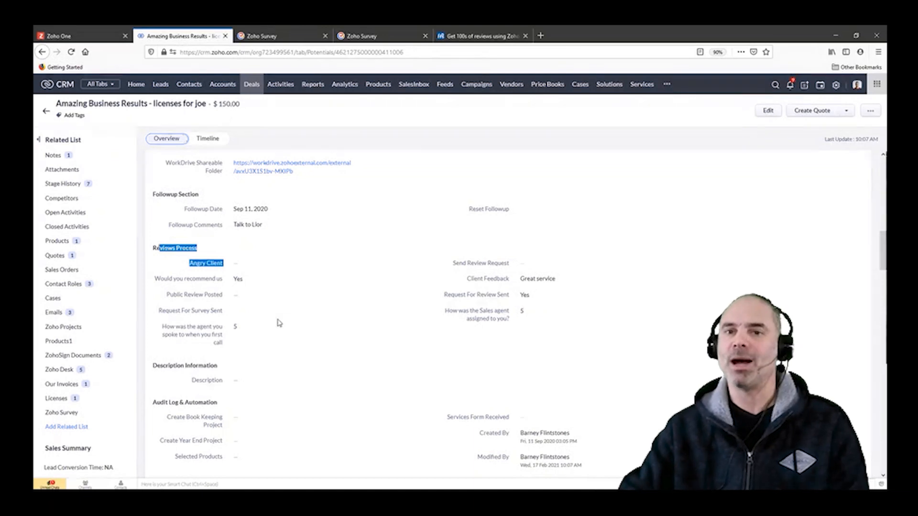
Step: Open the newest message in the deal's Emails list and read its discount offer and review request
click(73, 316)
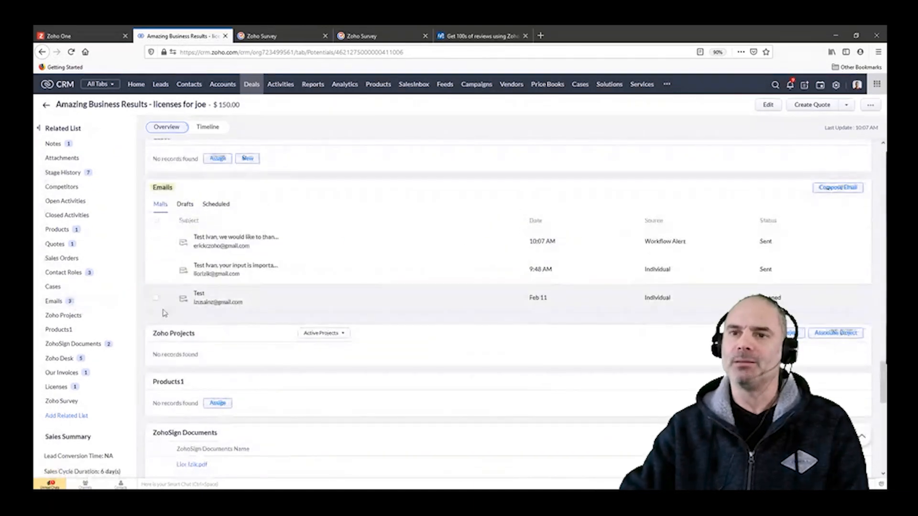
click(266, 244)
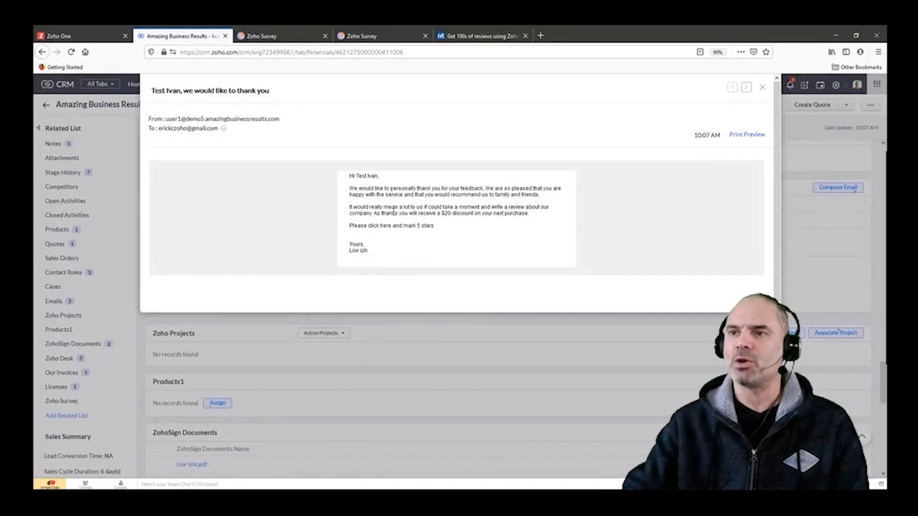
drag(395, 213, 519, 214)
click(487, 215)
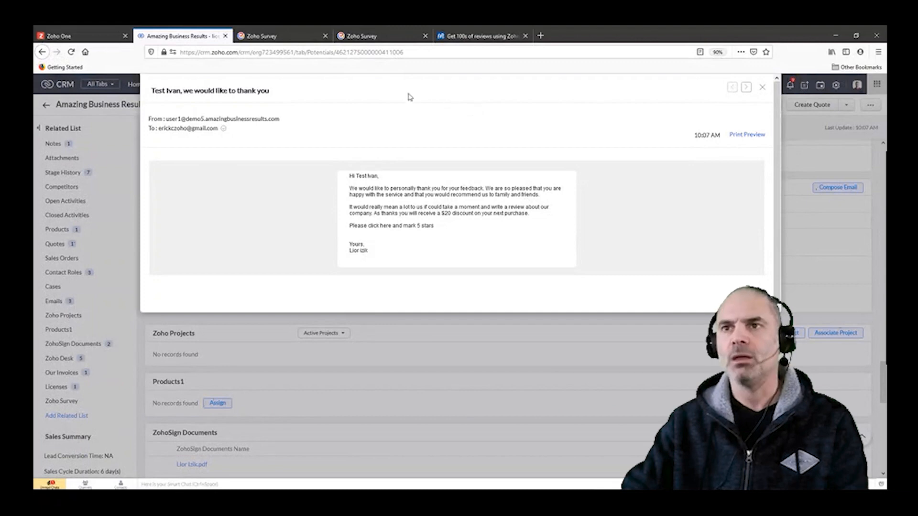
Step: Close the email preview and return to the deal's Reviews Process section
click(762, 88)
scroll(409, 266, up, 10)
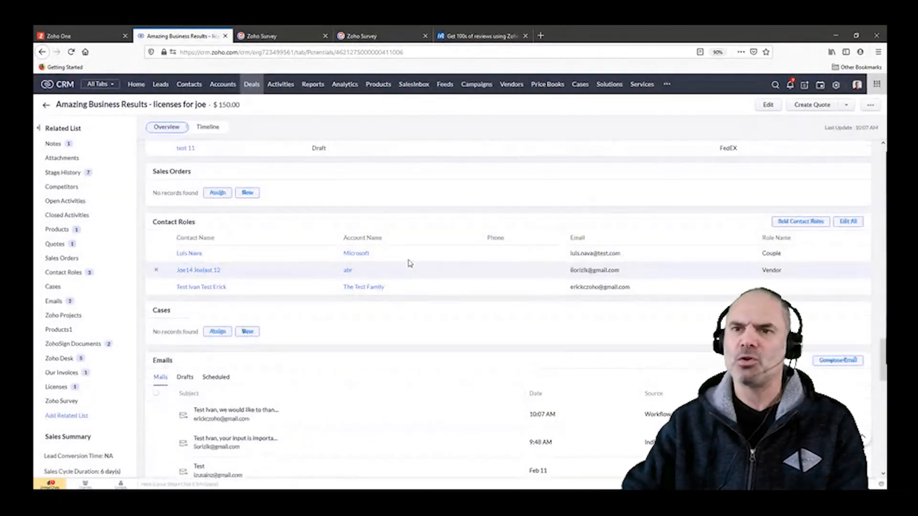
scroll(403, 261, up, 10)
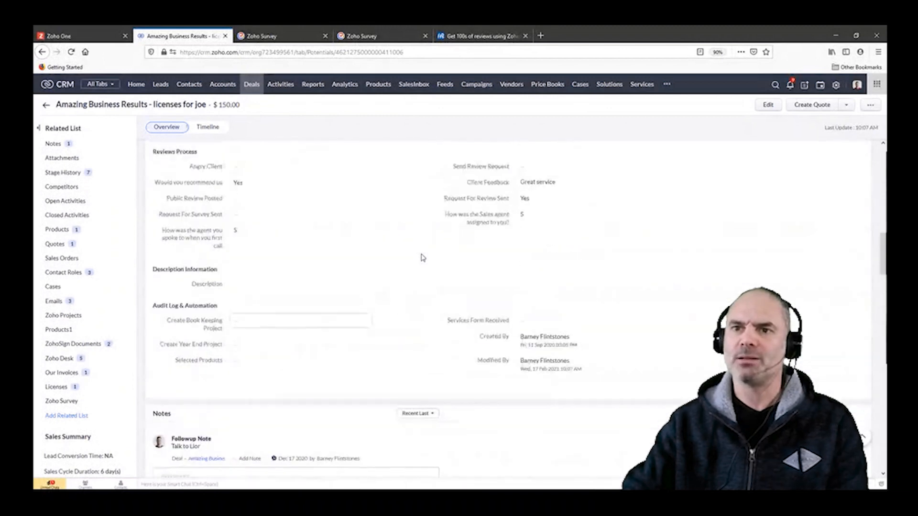
scroll(499, 220, up, 1)
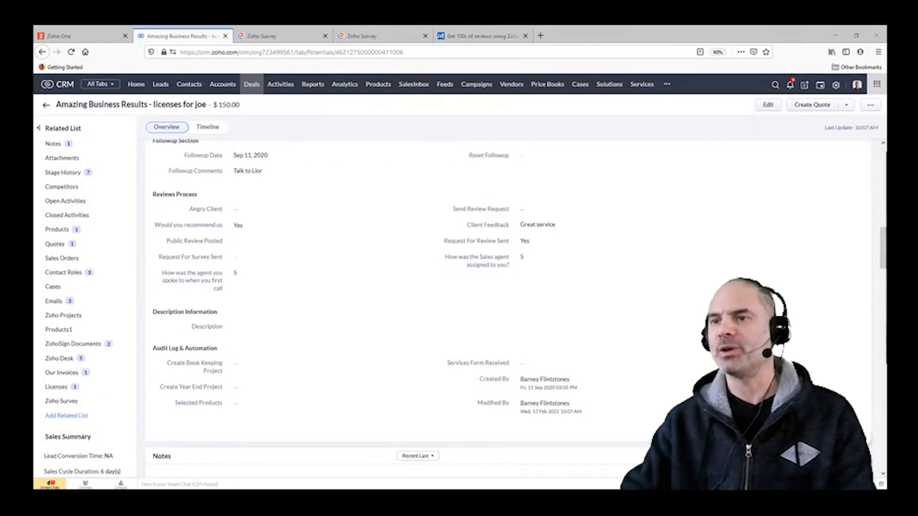
Step: Switch to the course website and examine the heading, introduction and promo area of the online reviews course page
click(484, 38)
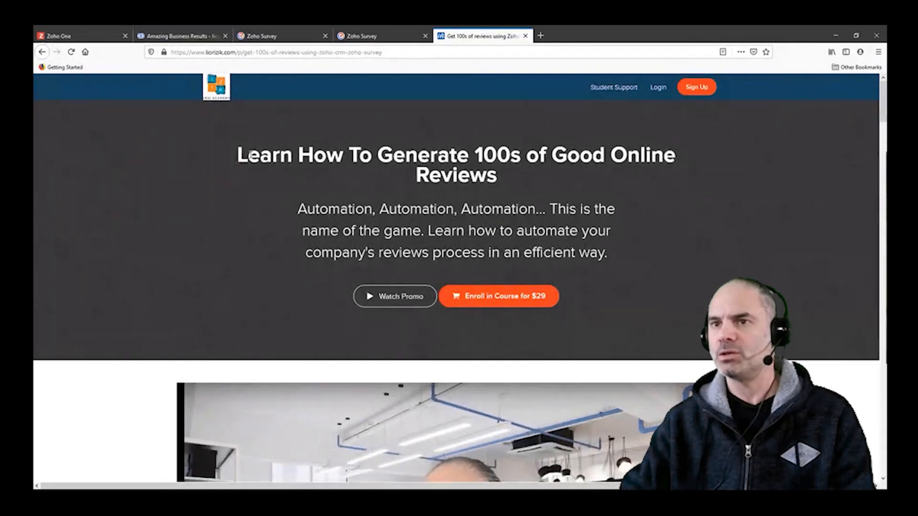
drag(249, 153, 639, 176)
scroll(627, 197, down, 1)
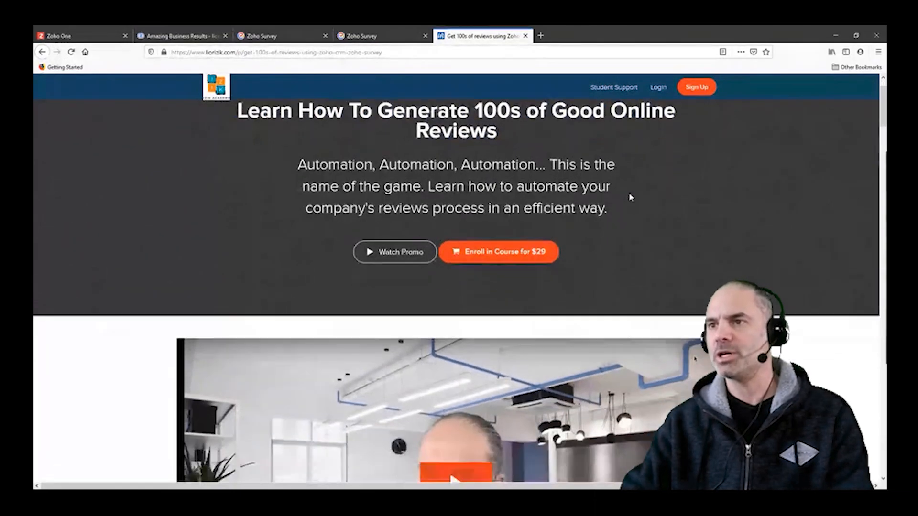
scroll(629, 225, up, 1)
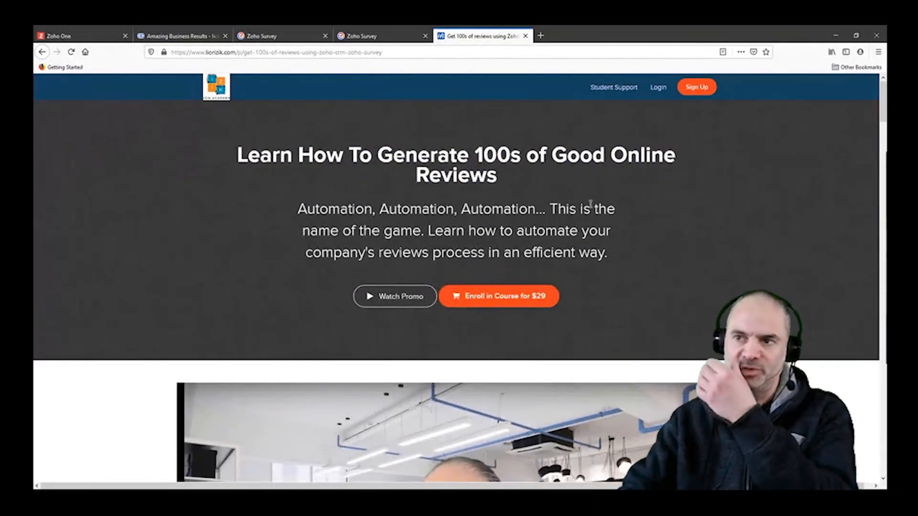
scroll(518, 235, down, 3)
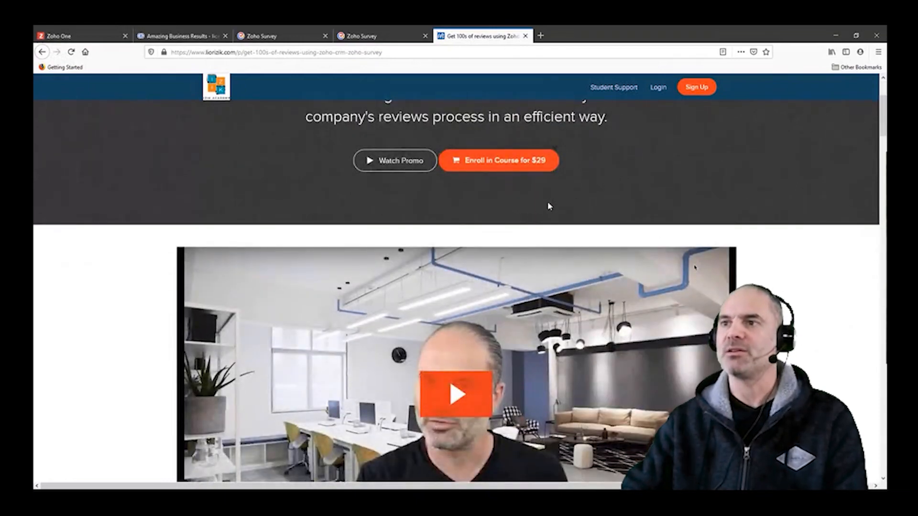
scroll(478, 207, up, 3)
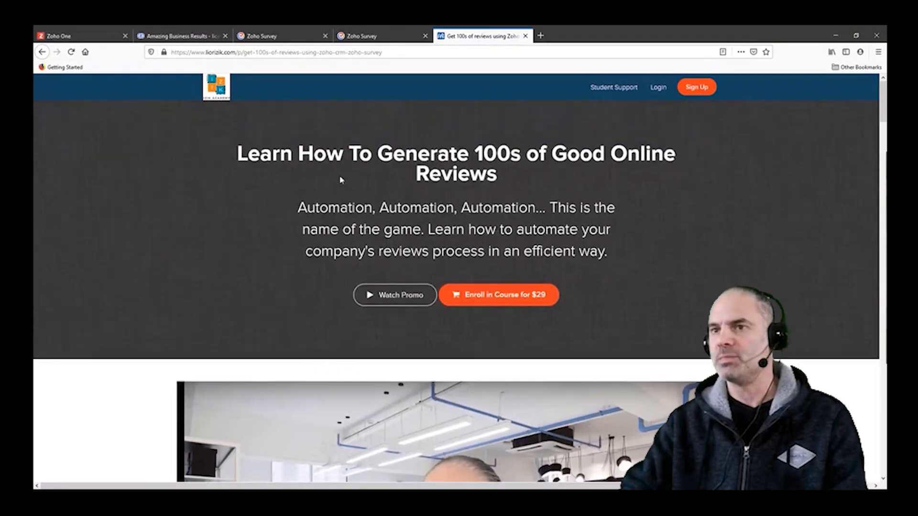
drag(289, 162, 641, 238)
click(688, 289)
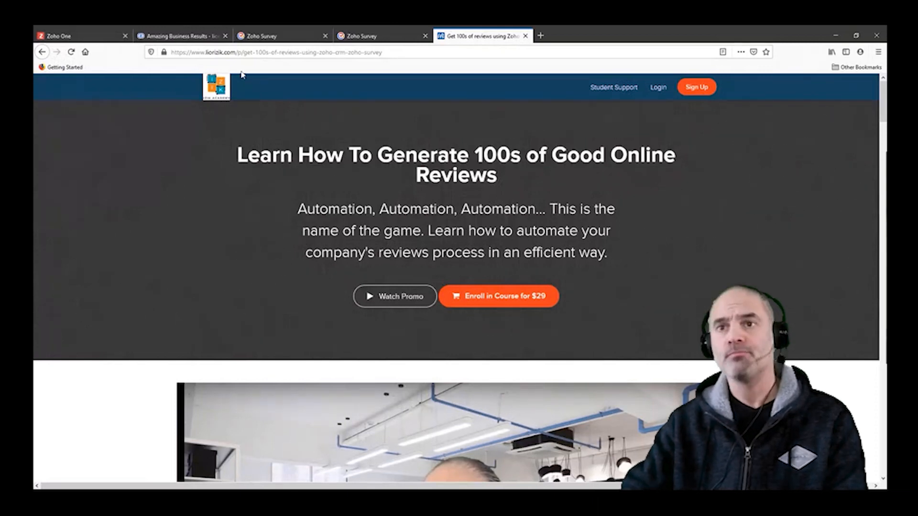
Step: Remove the path from the course page's address to load the site's homepage, and open Zoho CRM Course For Small Businesses
drag(240, 52, 471, 82)
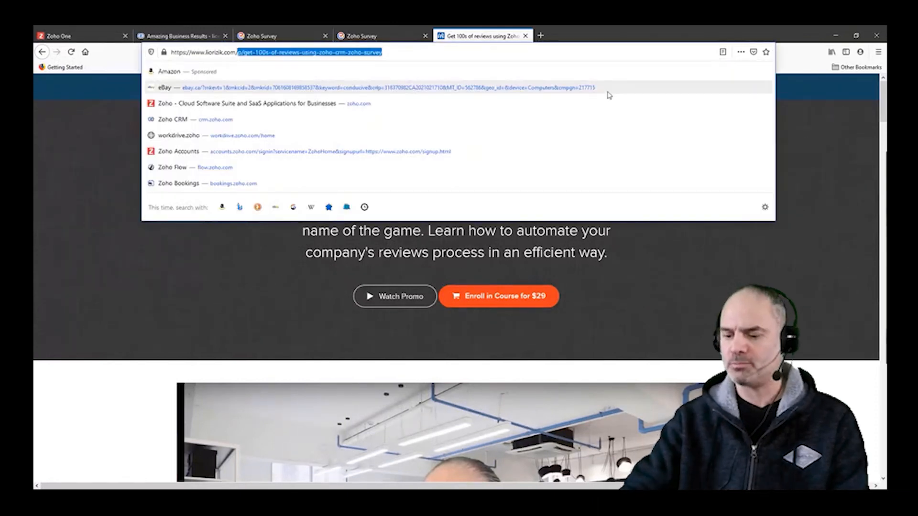
key(BackSpace)
key(Return)
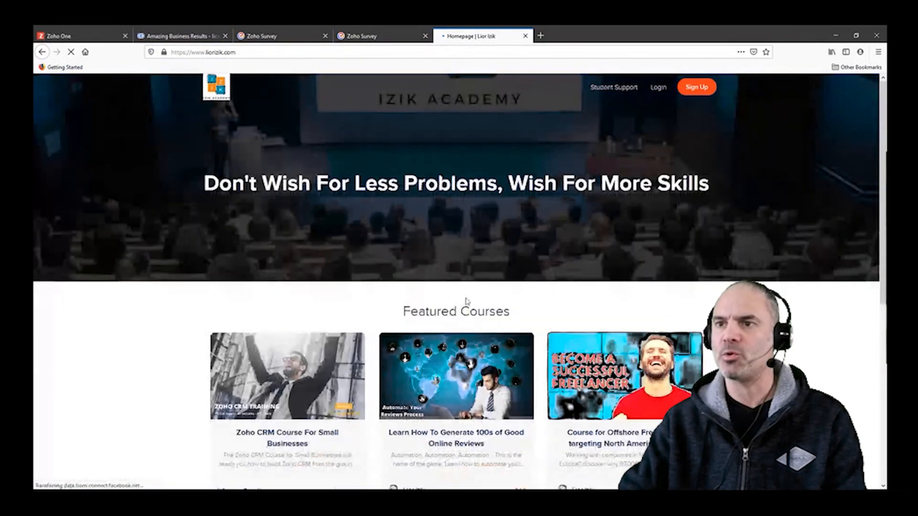
scroll(467, 308, down, 3)
click(317, 259)
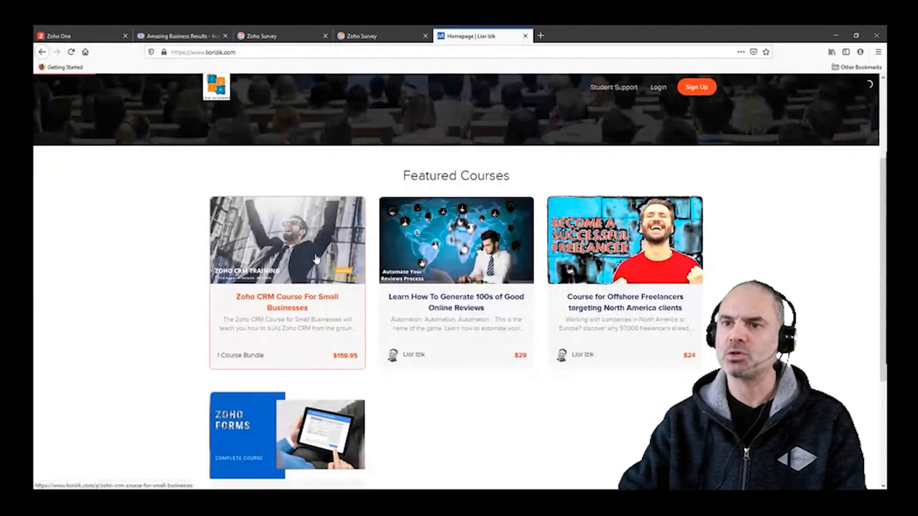
Step: Look through the Zoho CRM course page, including its reviews, curriculum, section descriptions and bundle offer
scroll(472, 303, down, 8)
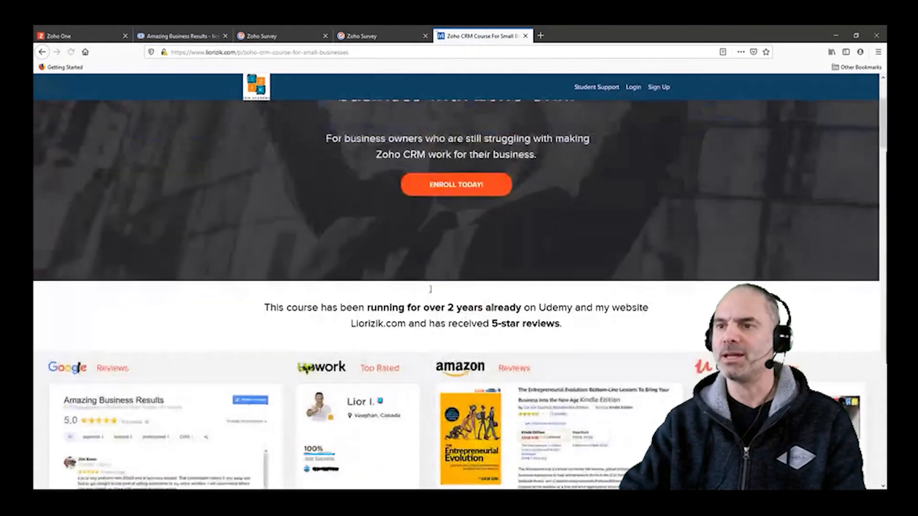
scroll(472, 303, down, 15)
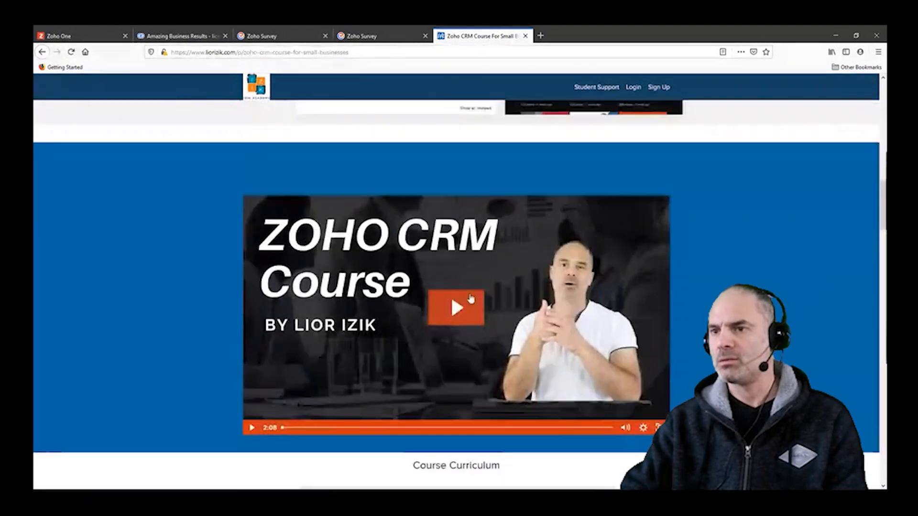
scroll(520, 293, down, 10)
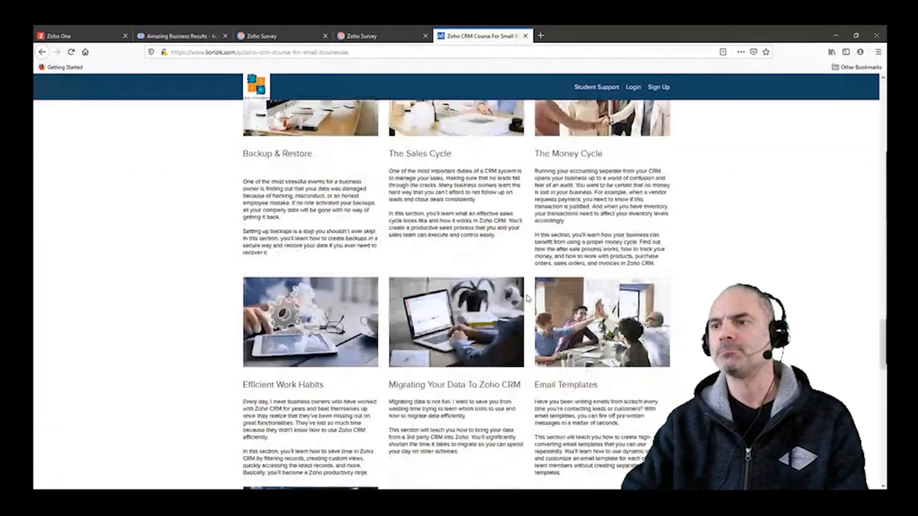
scroll(537, 300, down, 4)
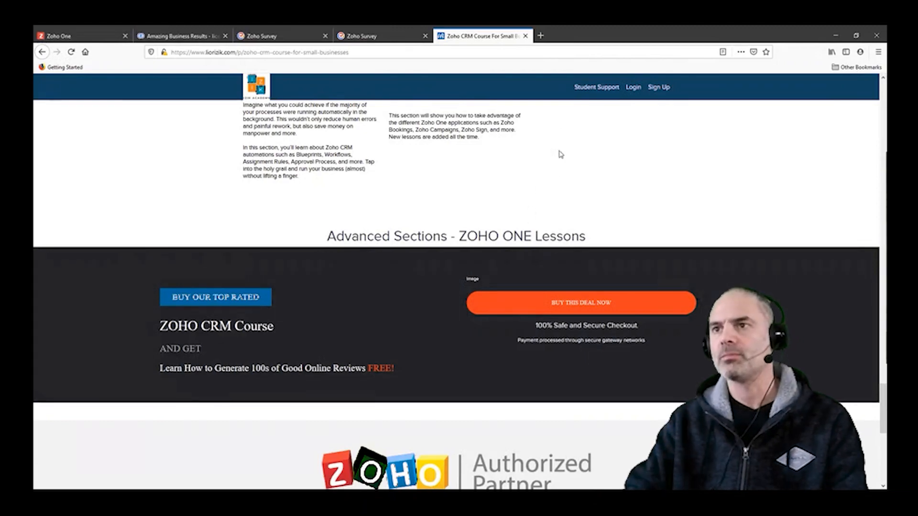
scroll(560, 152, up, 10)
scroll(540, 151, up, 15)
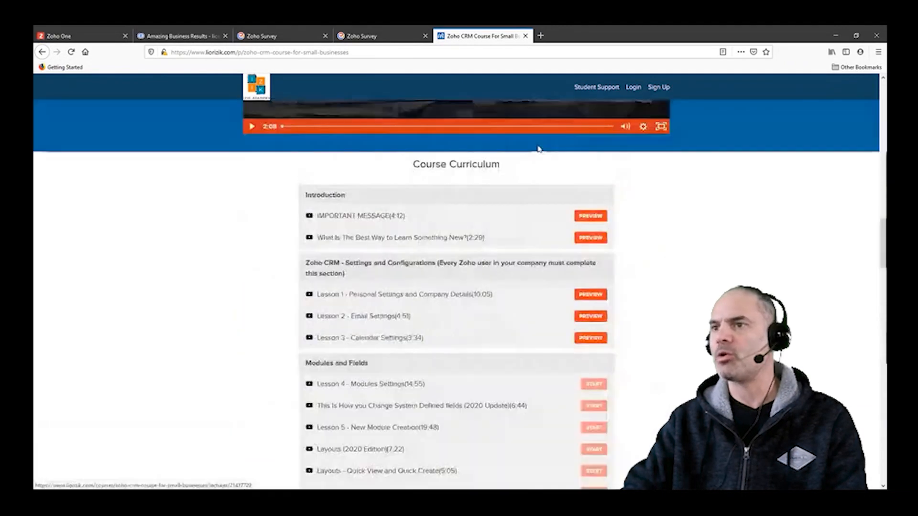
scroll(583, 233, up, 10)
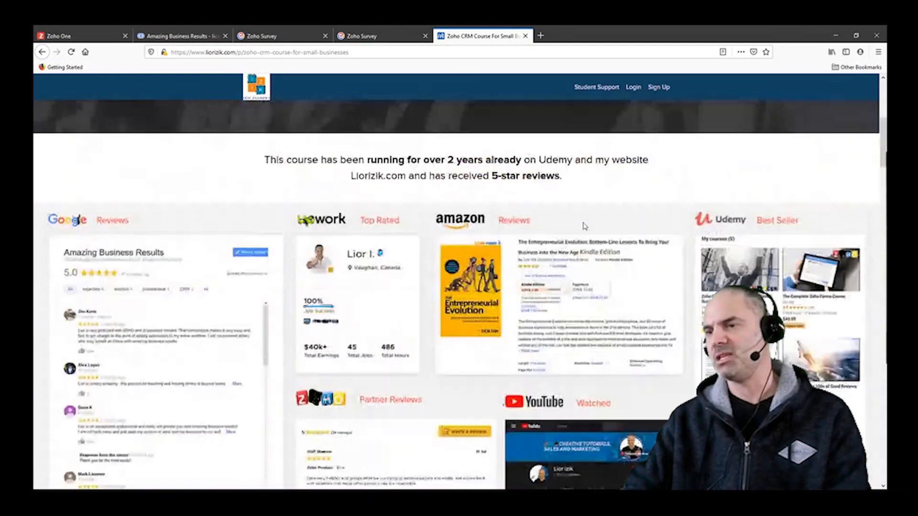
Step: Go back through the homepage to the online reviews course page and highlight its web address
click(43, 52)
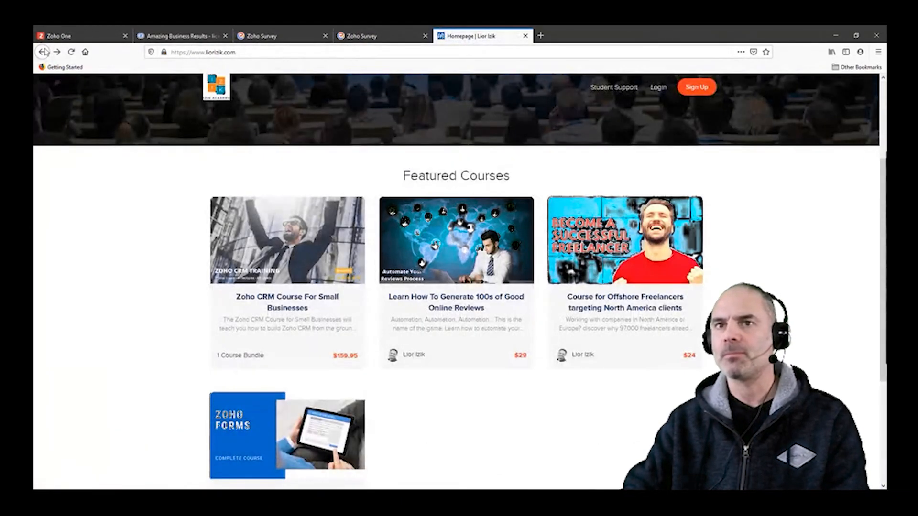
click(45, 52)
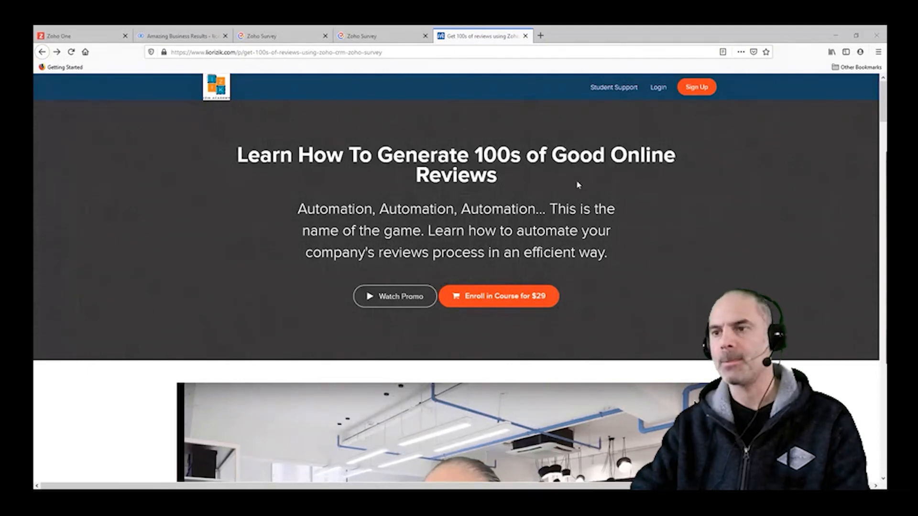
click(563, 53)
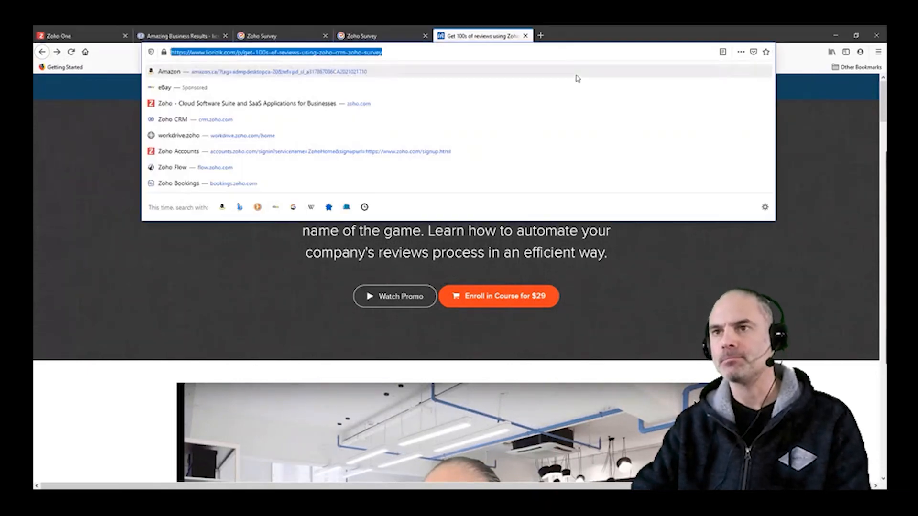
click(784, 232)
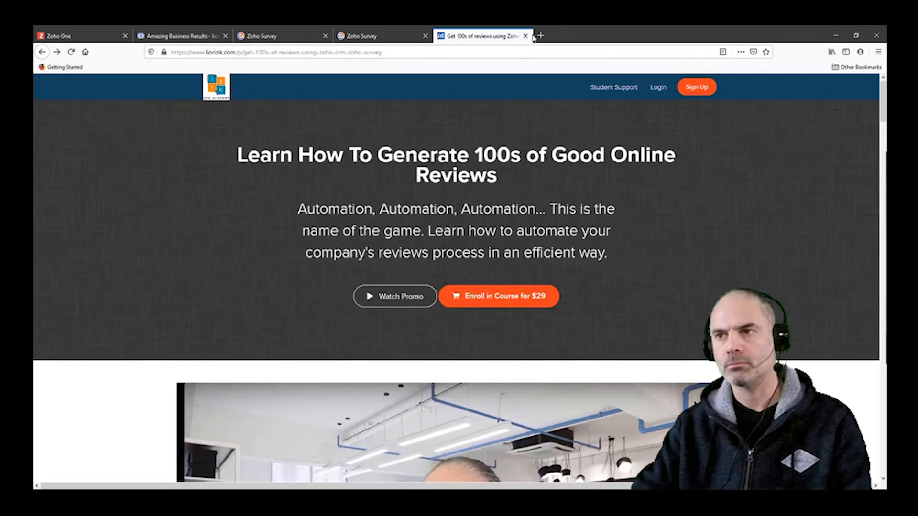
Step: Return to Zoho CRM and open the Leads module
click(195, 36)
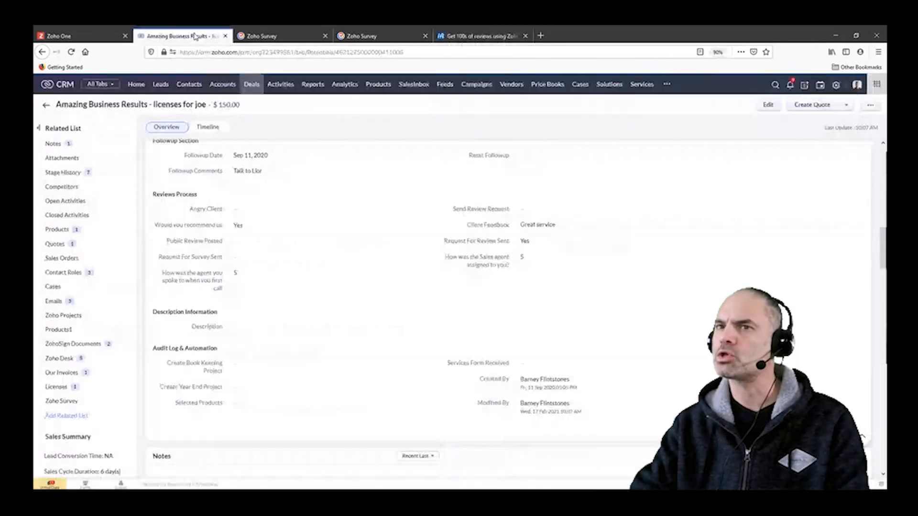
click(163, 86)
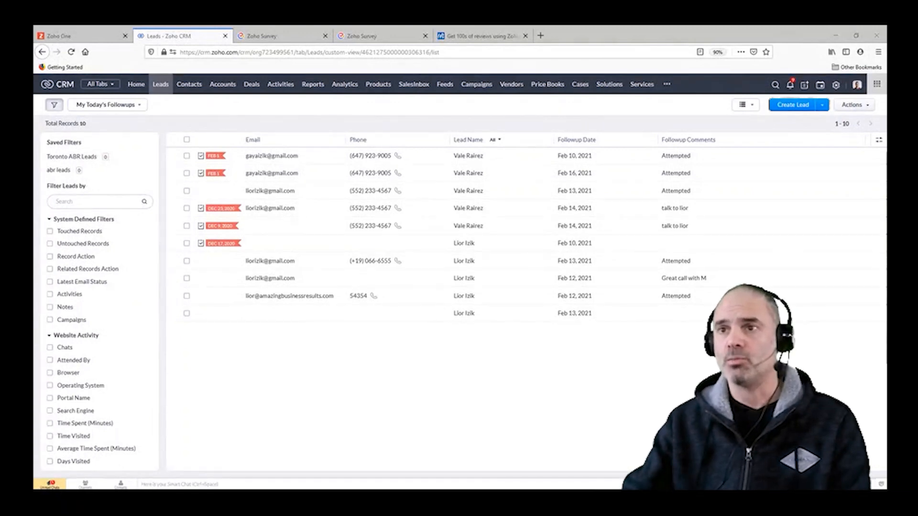
click(432, 188)
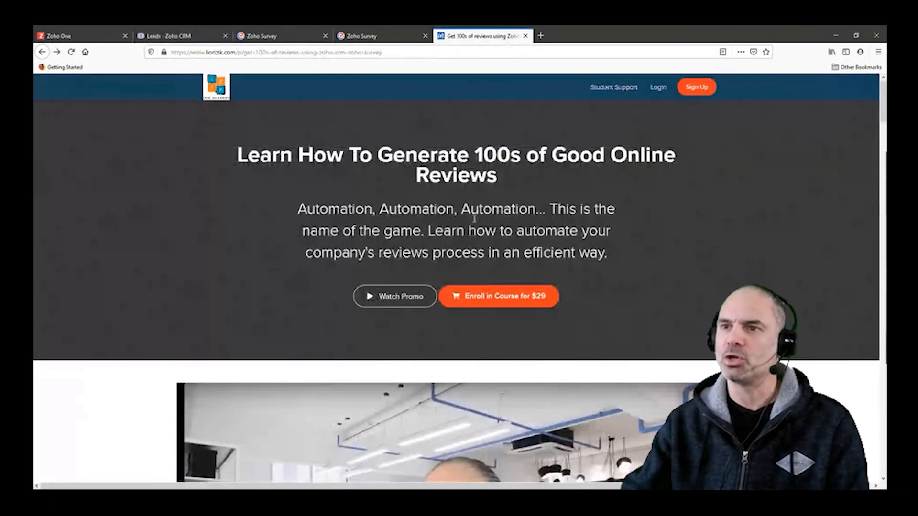
Step: Revisit the course page and the open Zoho Survey pages, and return to the Leads list in Zoho CRM
click(495, 37)
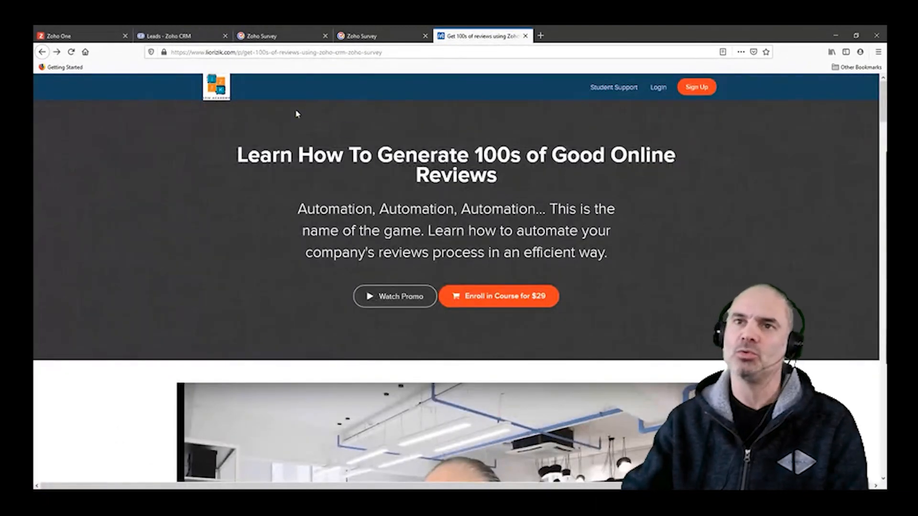
click(181, 36)
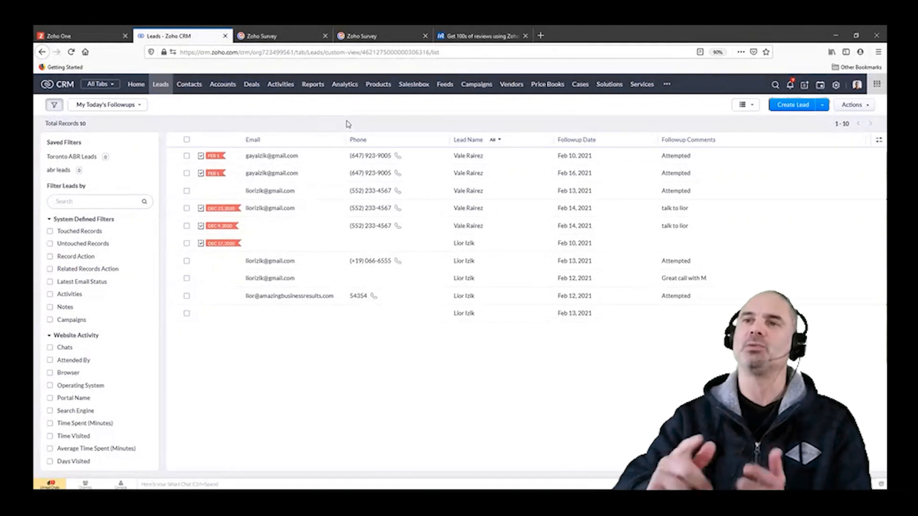
click(368, 36)
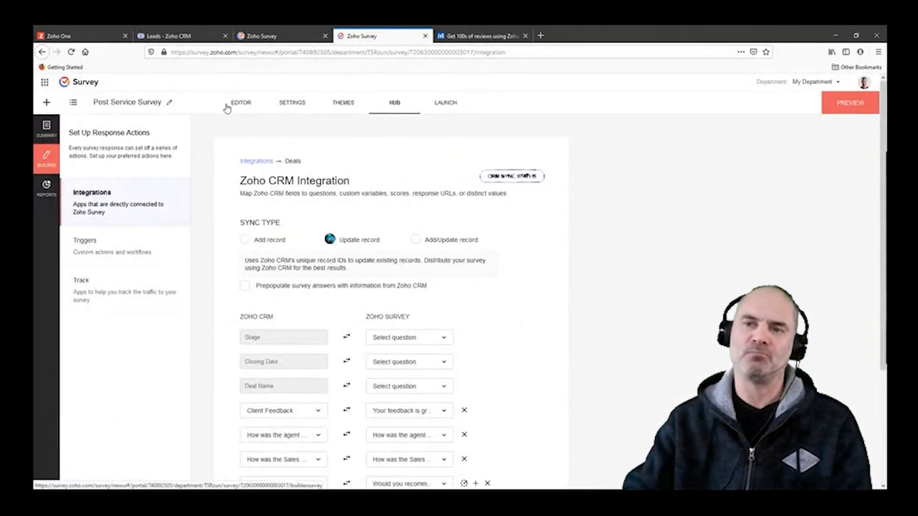
click(275, 38)
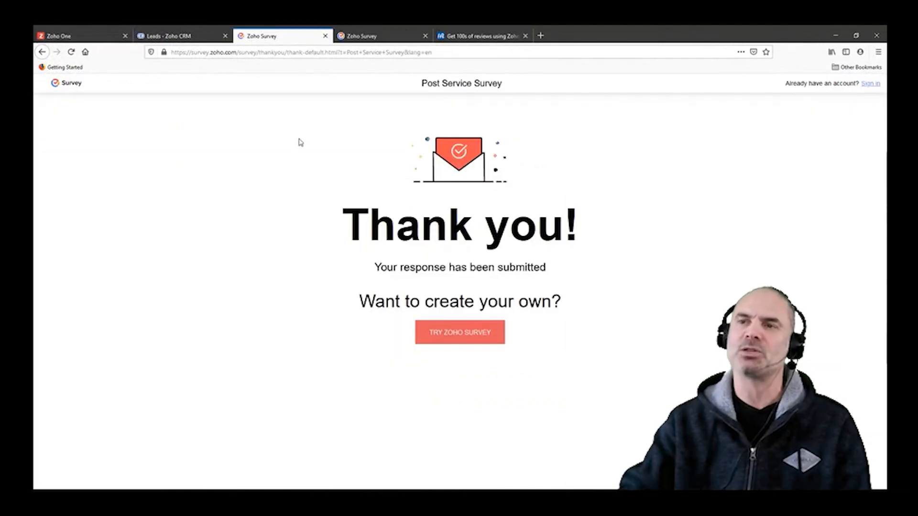
click(185, 36)
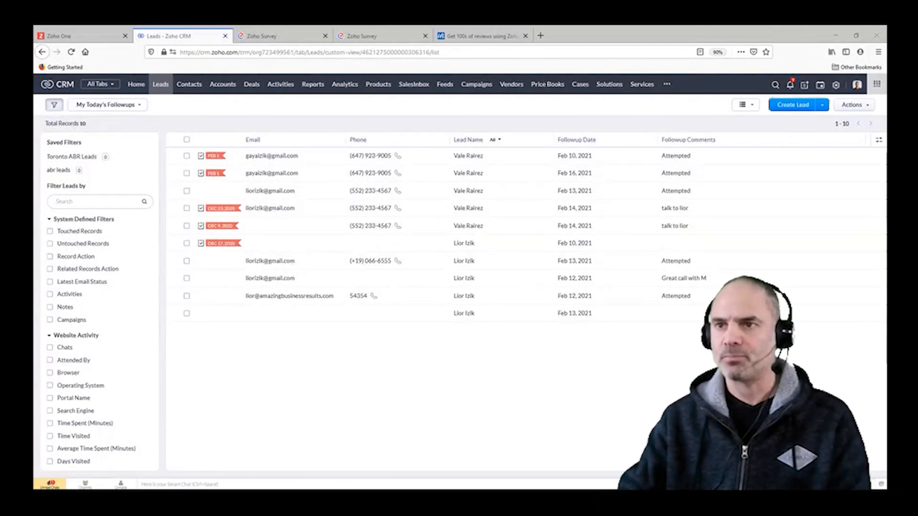
Step: Open the Zoho CRM setup page from the Leads list
key(alt+Tab)
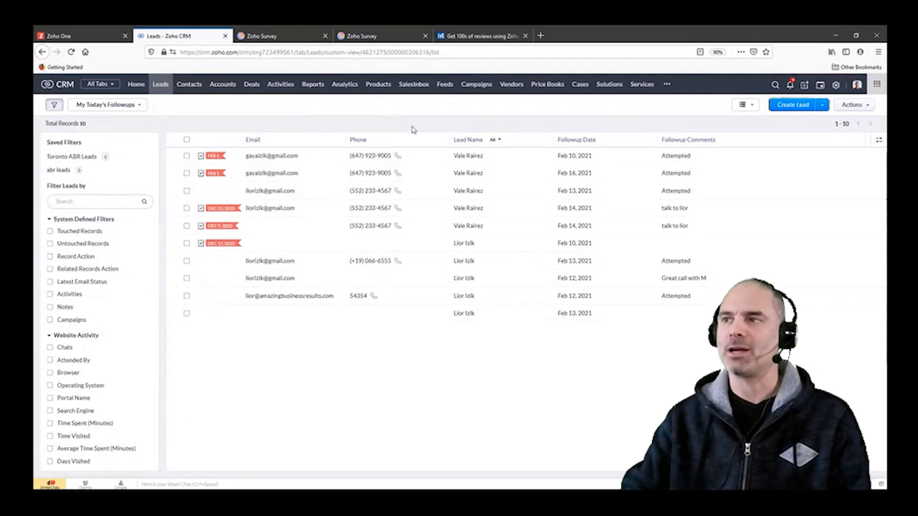
click(835, 85)
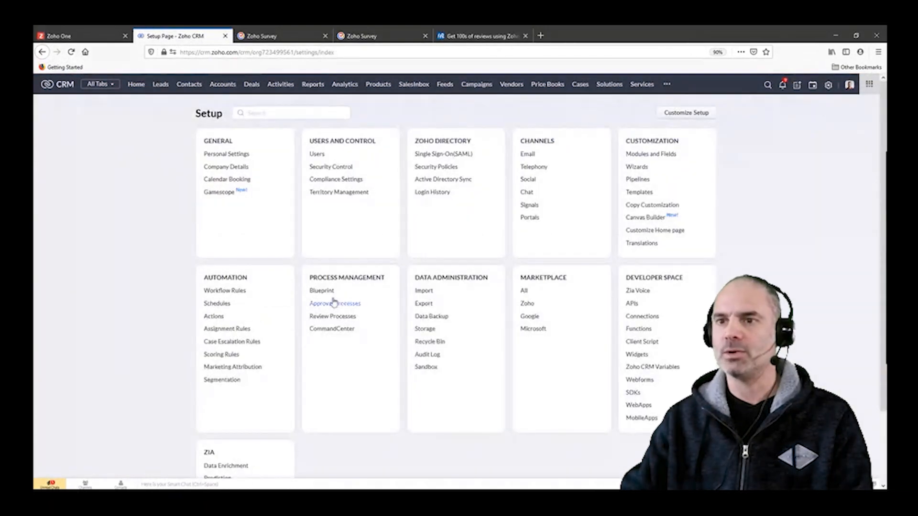
Step: Open the Amazing Leads Blueprint from the blueprint list in the CRM setup
click(319, 292)
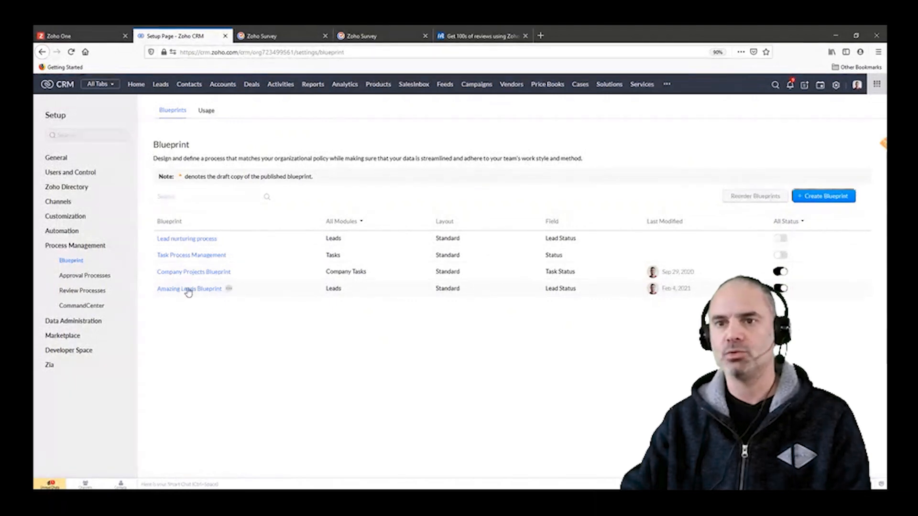
click(178, 289)
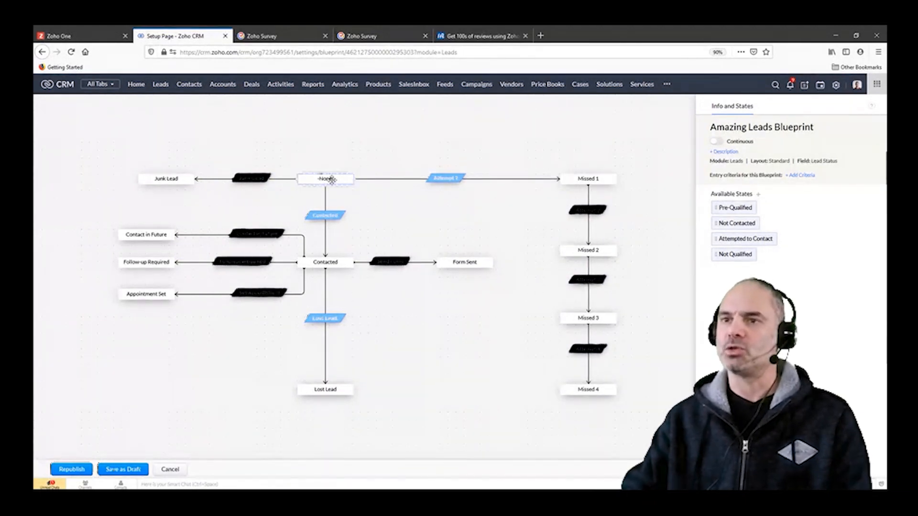
drag(309, 174, 337, 177)
click(459, 119)
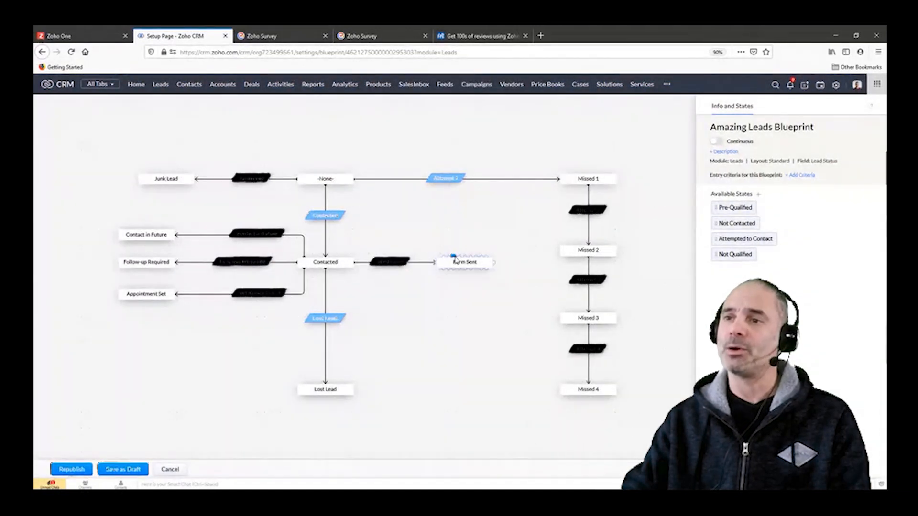
drag(457, 257, 478, 241)
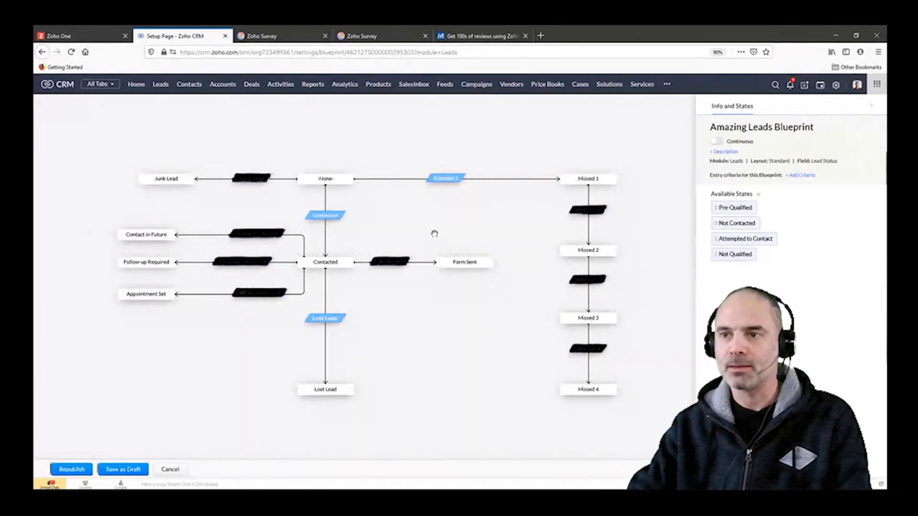
Step: Move the Junk Lead state in the blueprint so it lines up with the Contact in Future state
drag(441, 229, 441, 236)
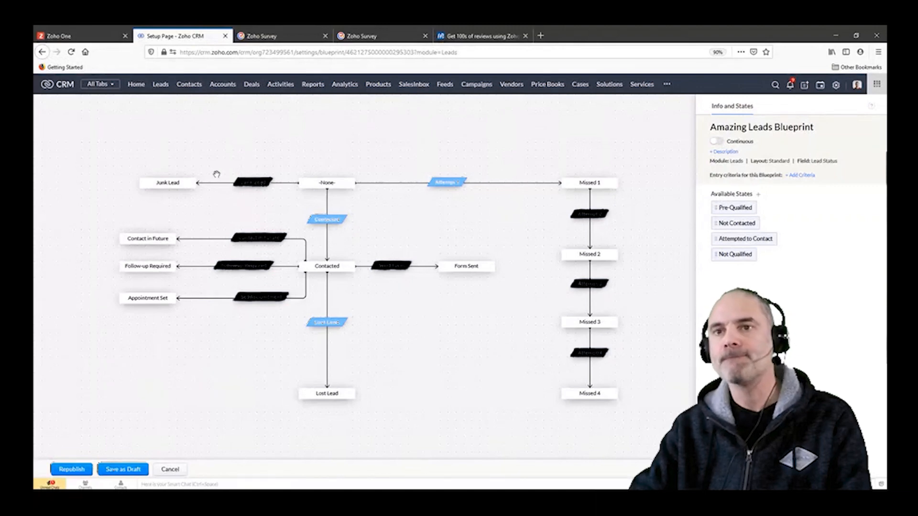
drag(172, 180, 148, 183)
click(225, 201)
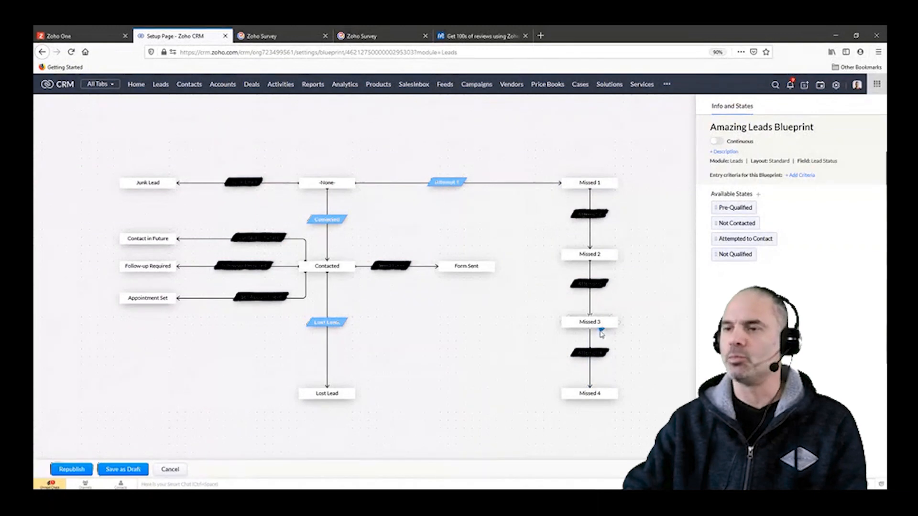
Step: Examine the actions that run after the Attempt 1 transition in the blueprint
click(449, 183)
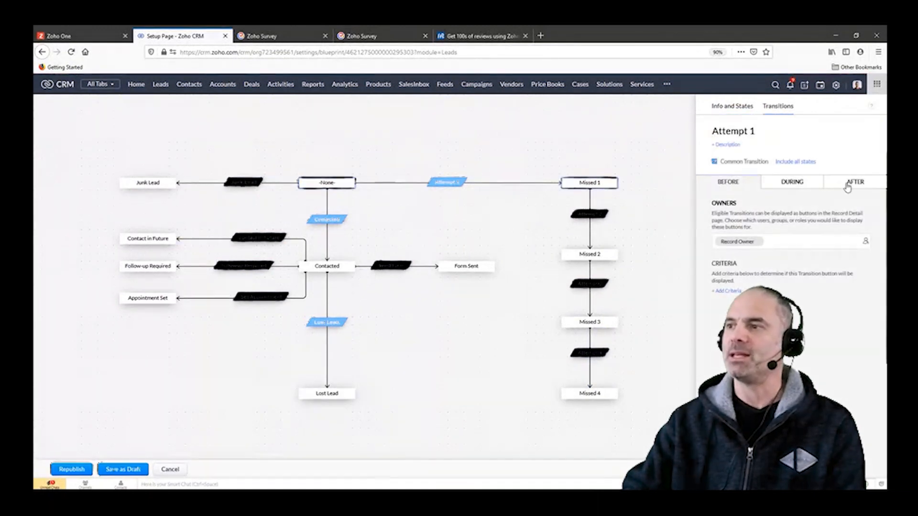
click(847, 185)
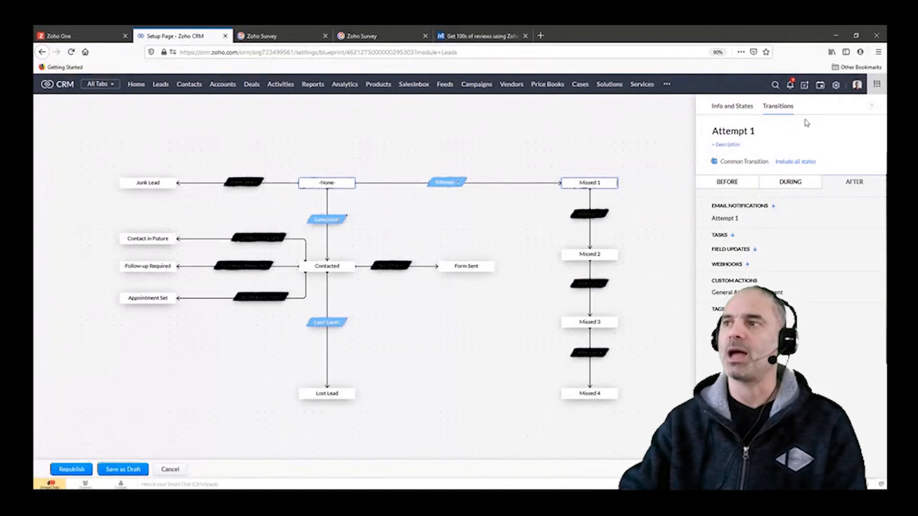
Step: Create a new workflow rule for the Leads module named "Attempt for vip"
click(839, 86)
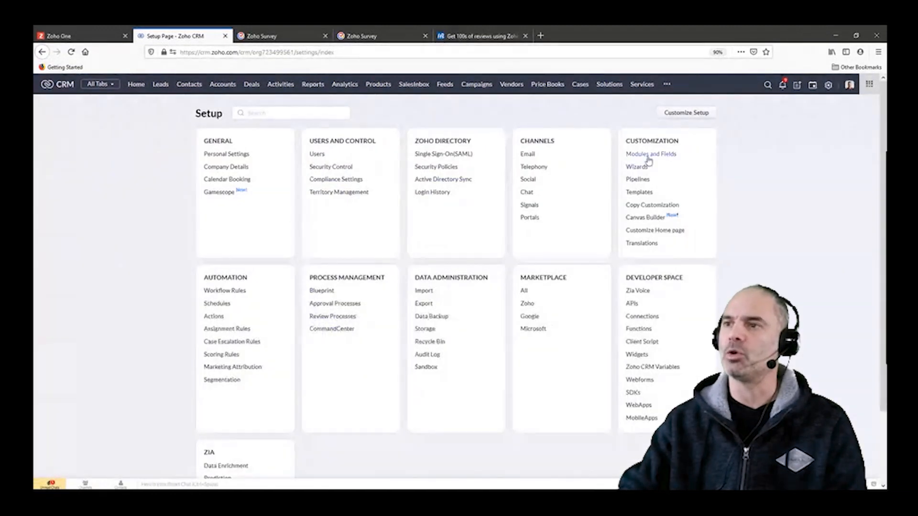
click(232, 290)
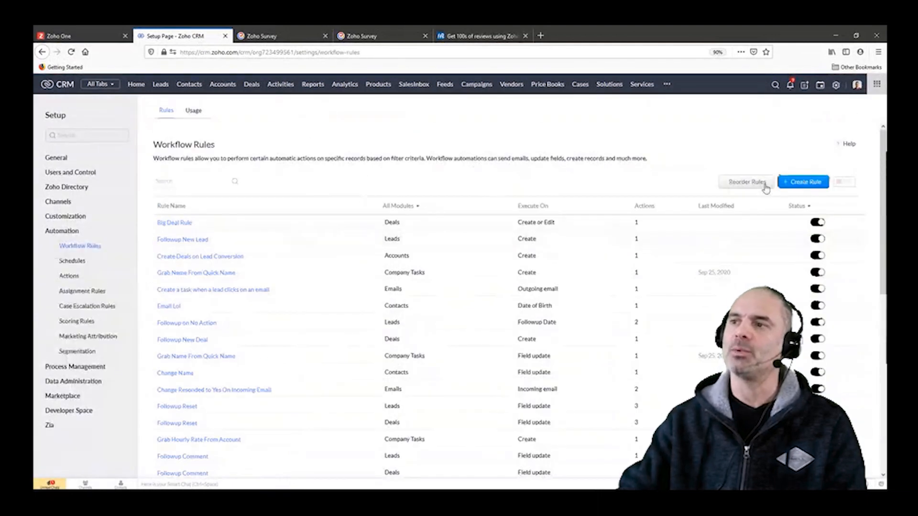
click(805, 185)
click(453, 117)
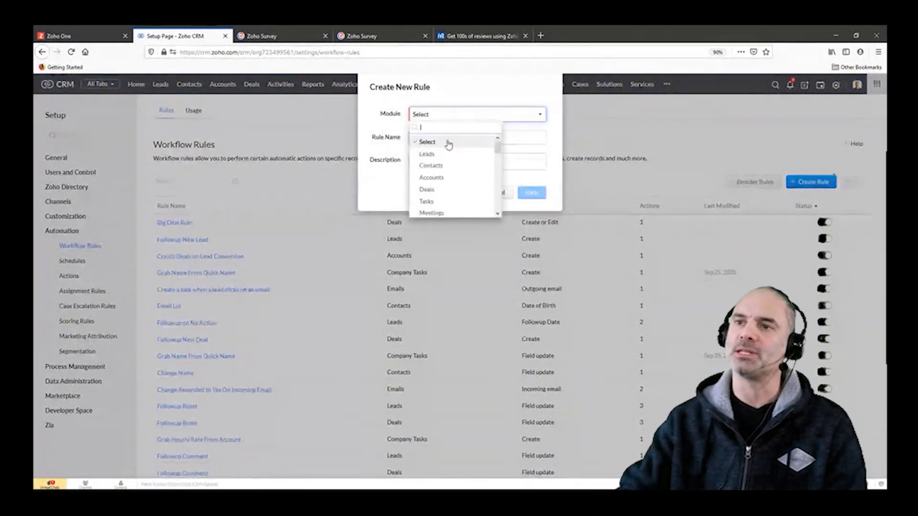
click(447, 150)
click(441, 139)
text(A)
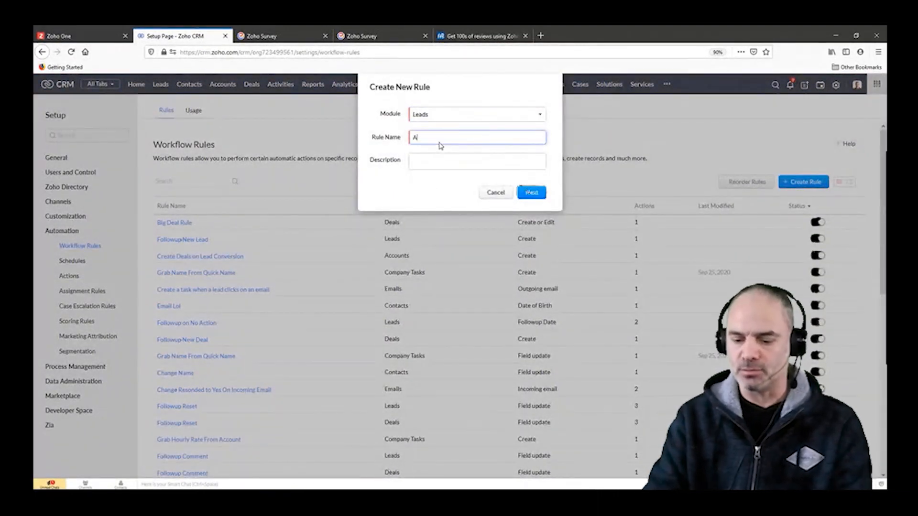
text(ttempt for)
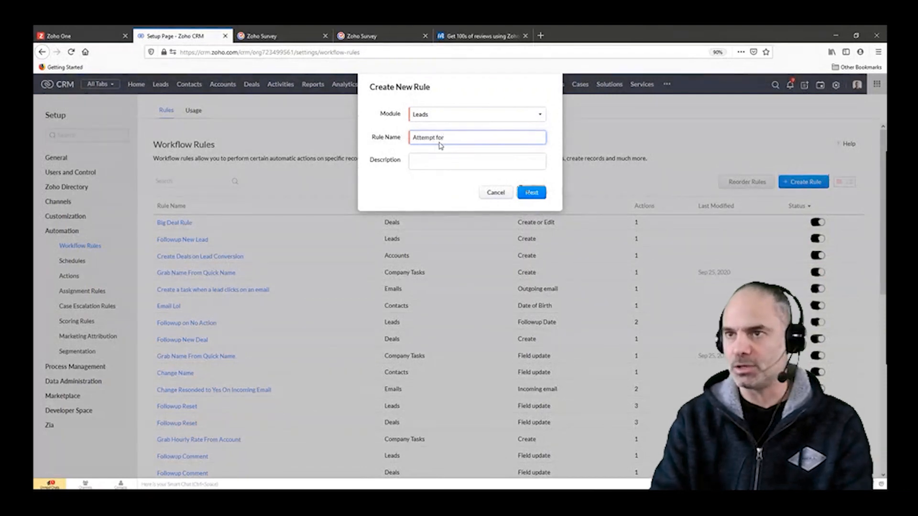
text( vip)
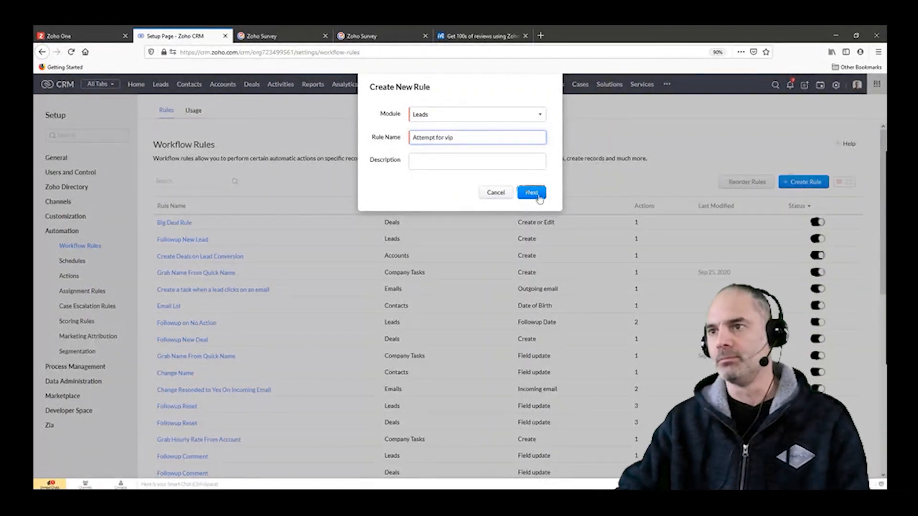
click(537, 195)
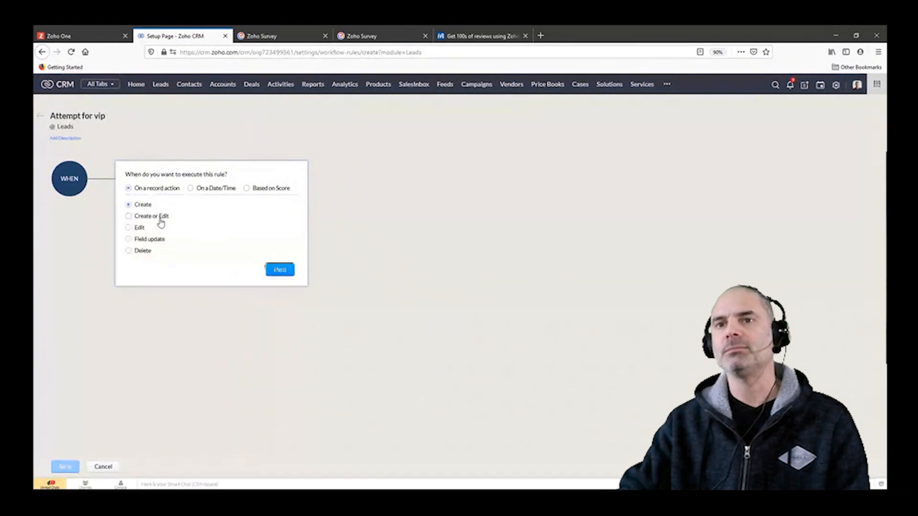
Step: Set the rule to execute on a field update of Lead Status
click(161, 241)
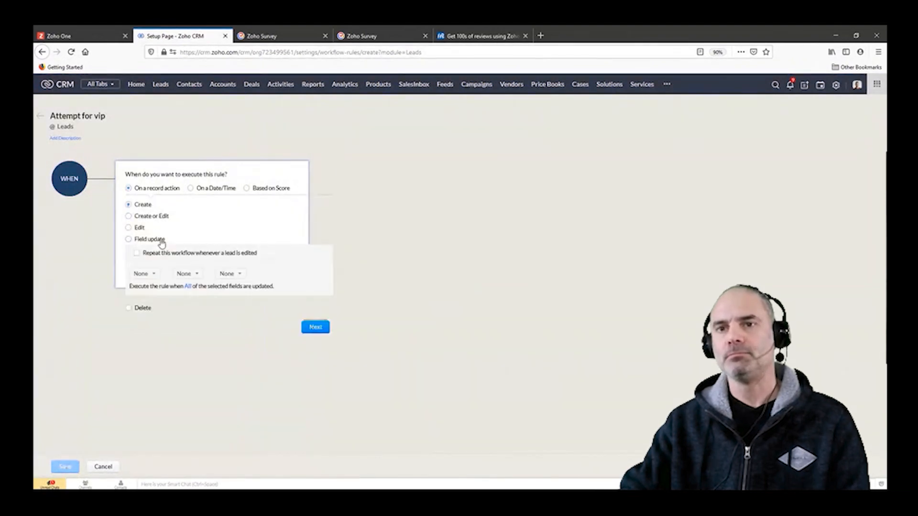
click(142, 274)
text(stat)
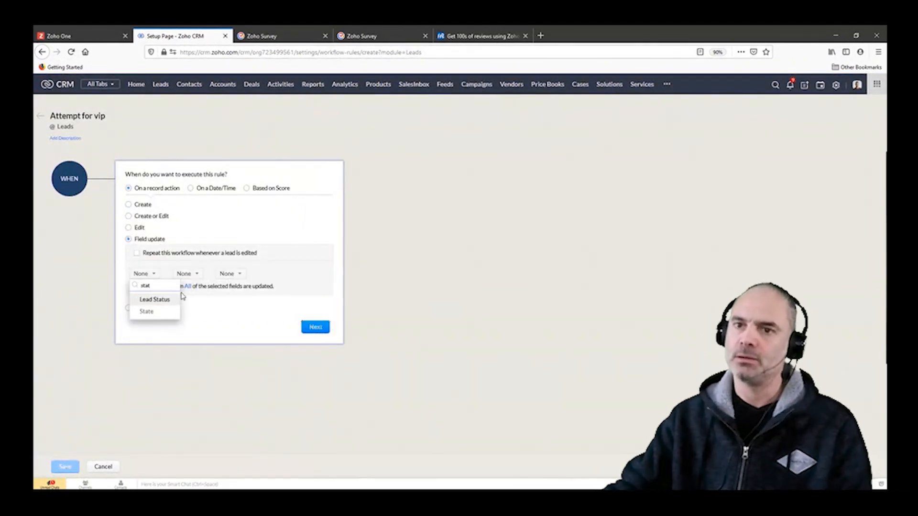
click(165, 300)
click(313, 328)
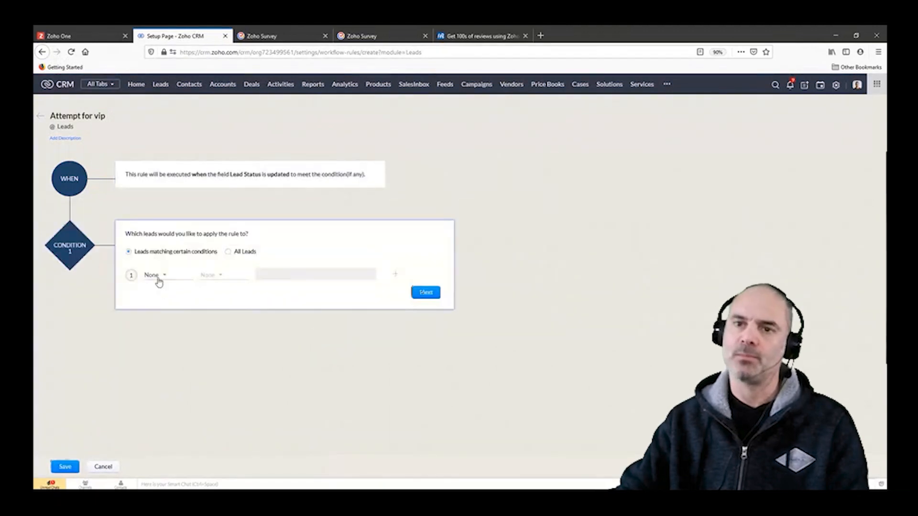
Step: Choose Lead Status as the field for the rule's first condition criterion
click(155, 277)
text(m)
key(BackSpace)
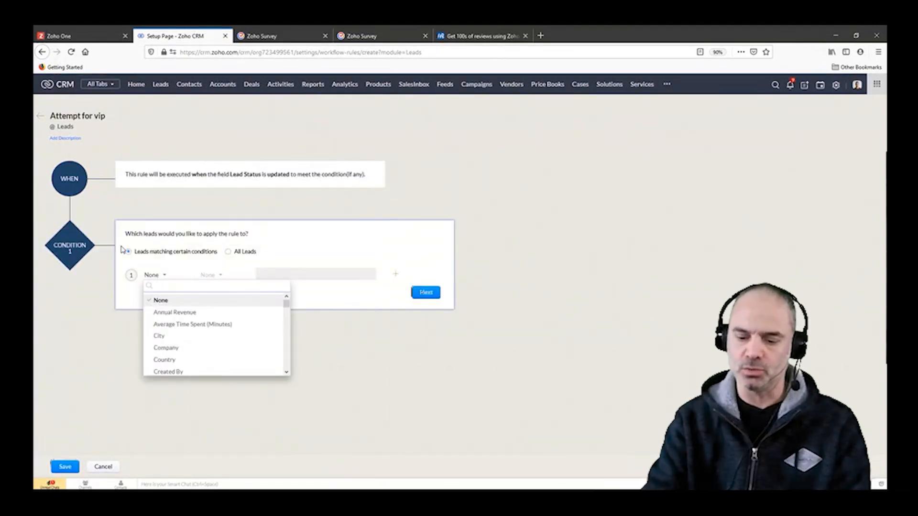
text(mee)
key(BackSpace)
key(BackSpace)
key(BackSpace)
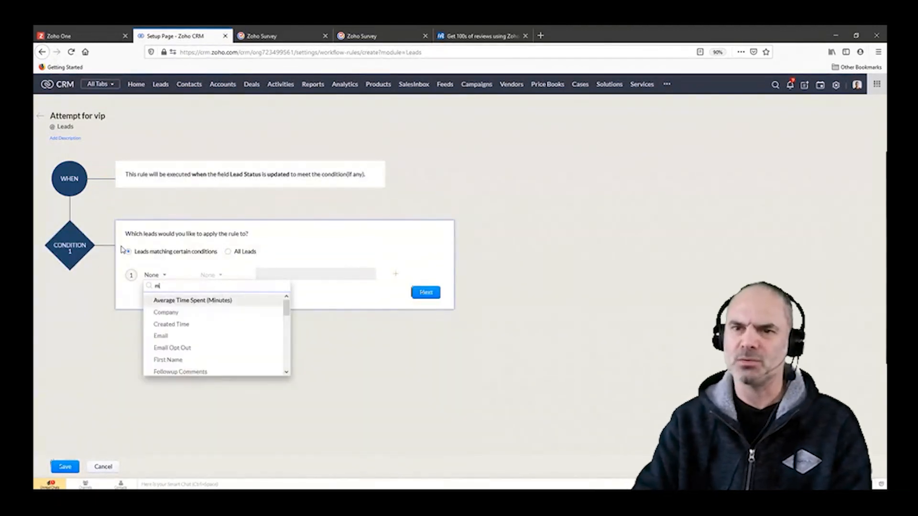
text(date)
key(BackSpace)
key(BackSpace)
key(BackSpace)
key(BackSpace)
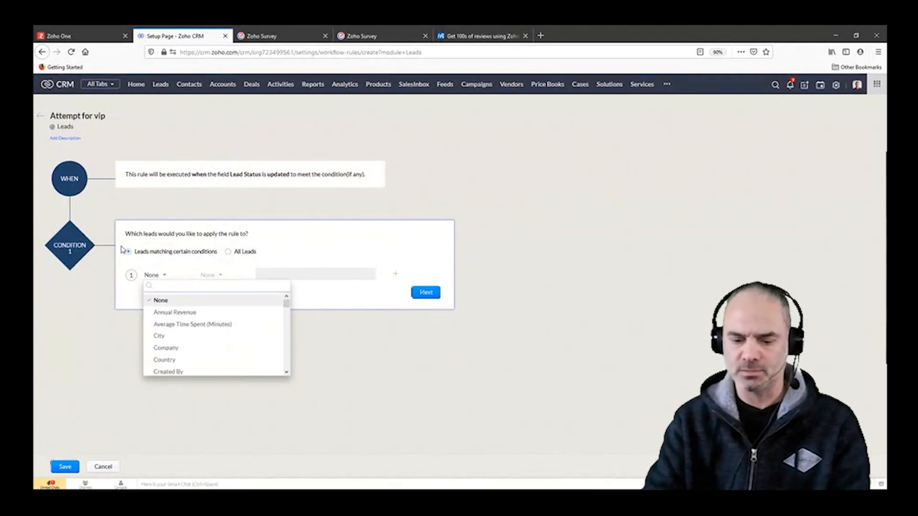
text(stat)
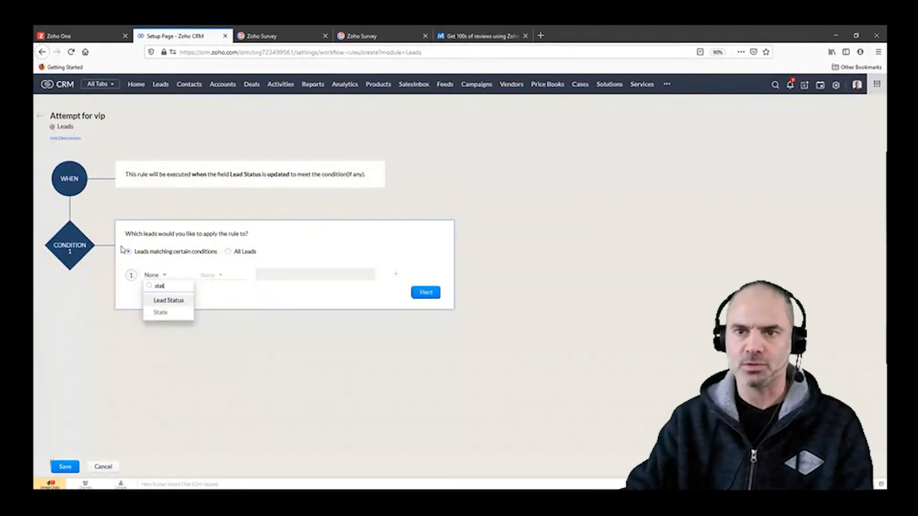
click(169, 301)
click(216, 300)
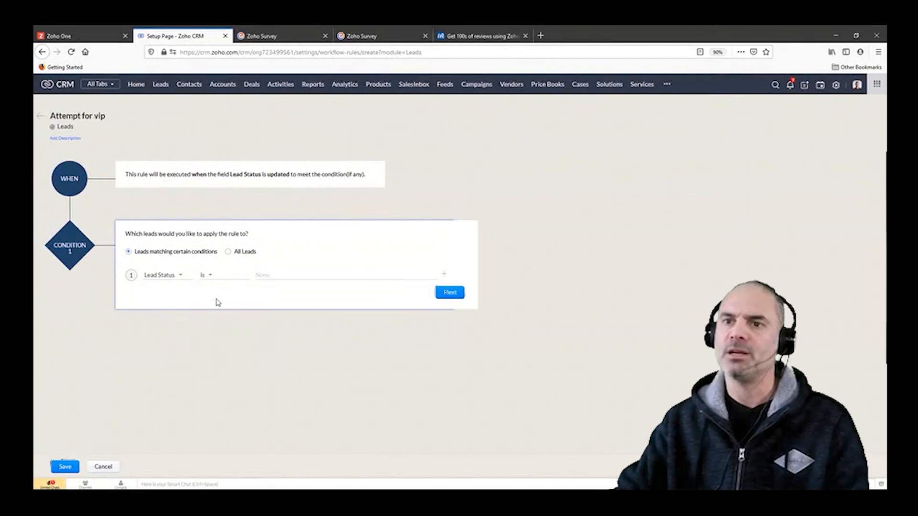
Step: Set the Lead Status criterion to match the value Missed 1
click(291, 276)
text(le)
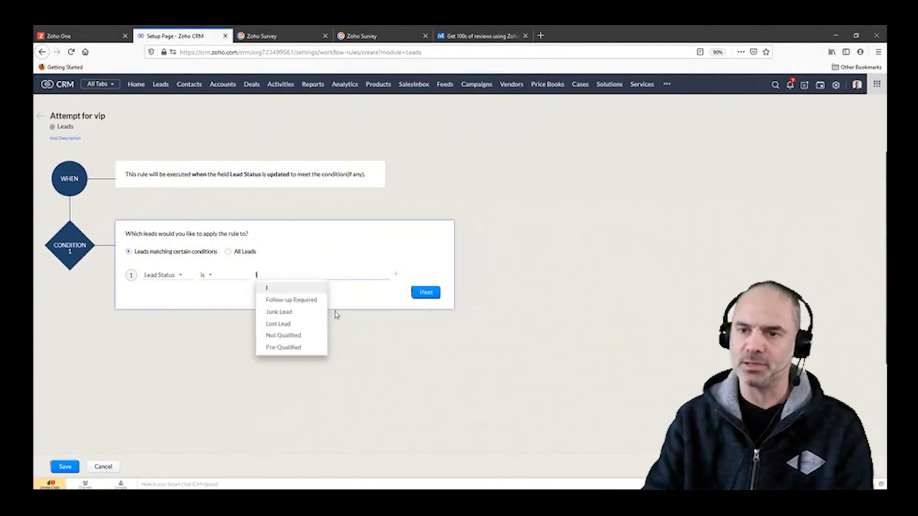
key(BackSpace)
key(BackSpace)
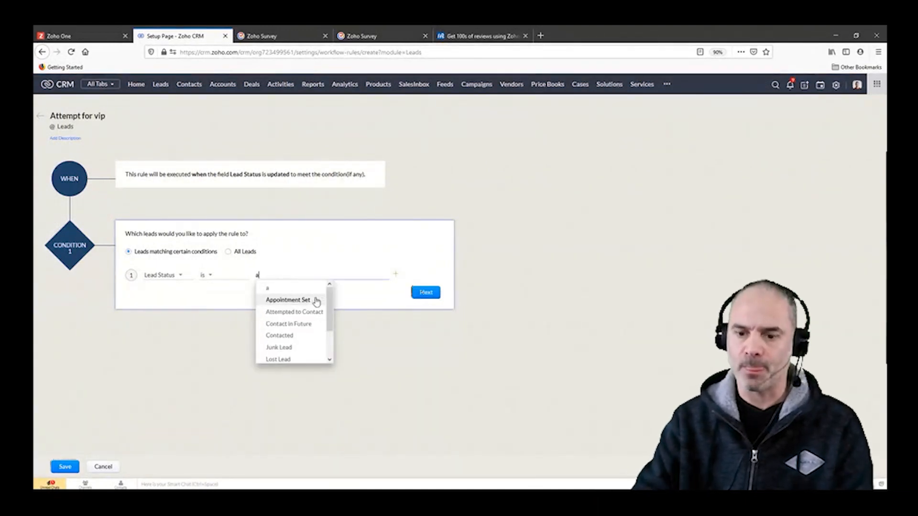
text(att)
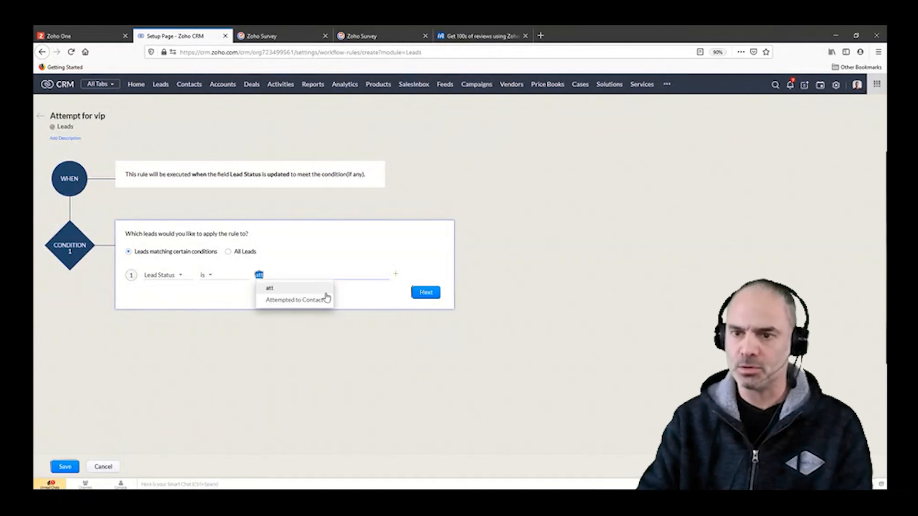
text(mi)
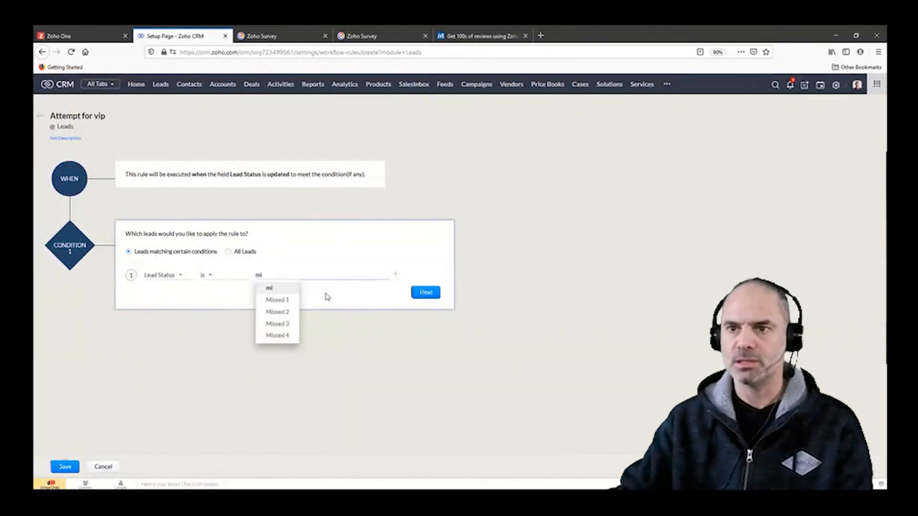
click(285, 300)
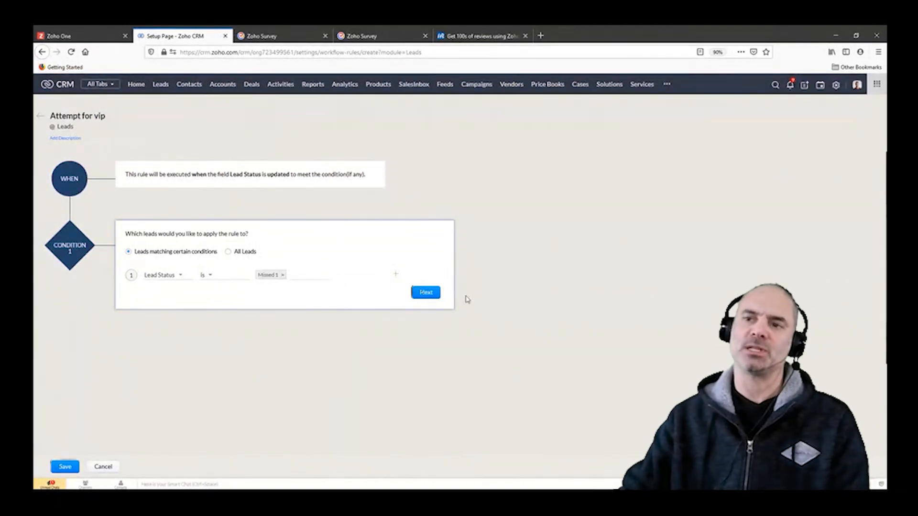
Step: Add a second criterion to the condition based on the Lead Source field
click(399, 278)
click(153, 298)
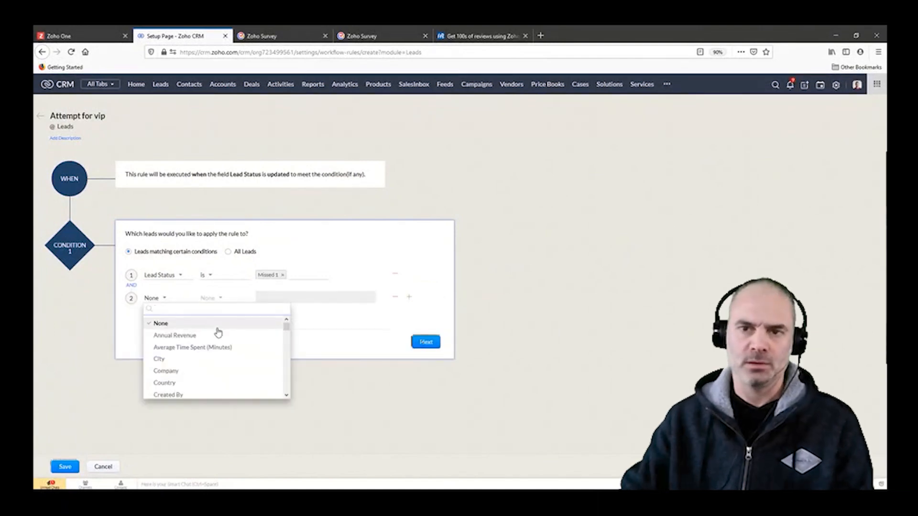
scroll(217, 360, down, 5)
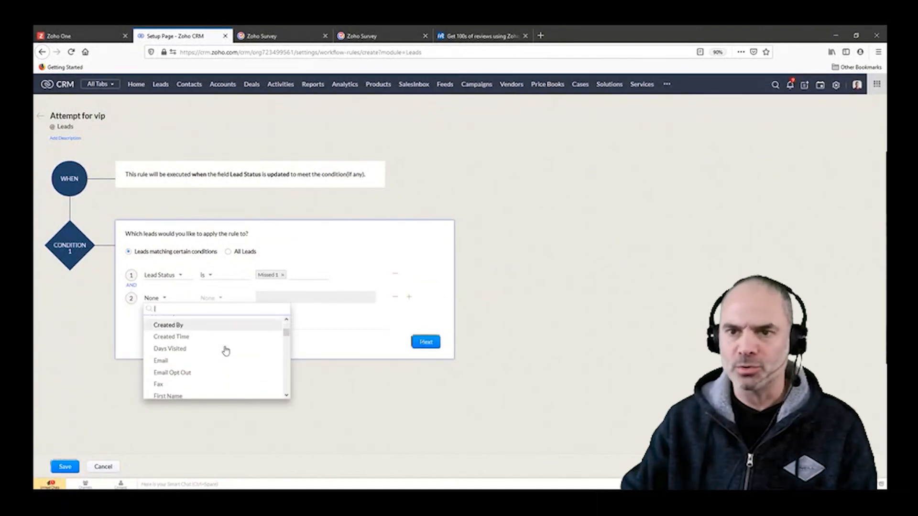
scroll(230, 354, down, 5)
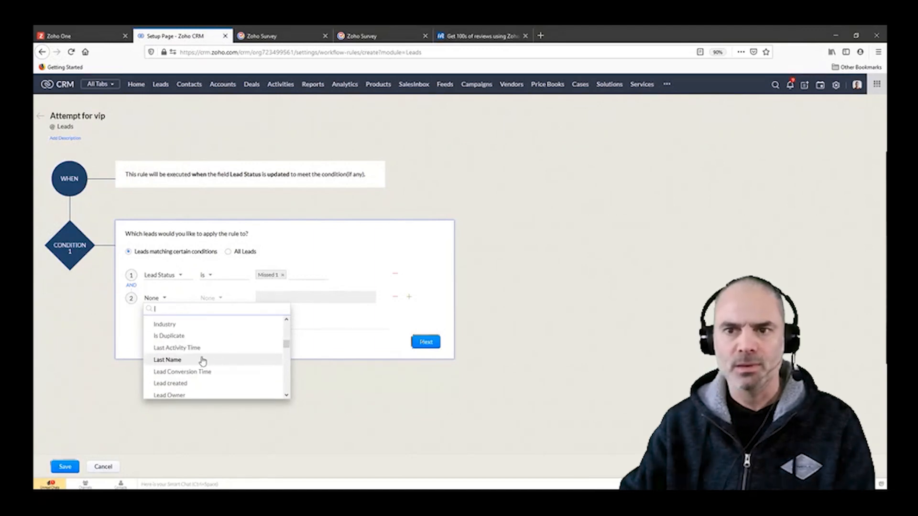
scroll(206, 364, down, 2)
click(212, 366)
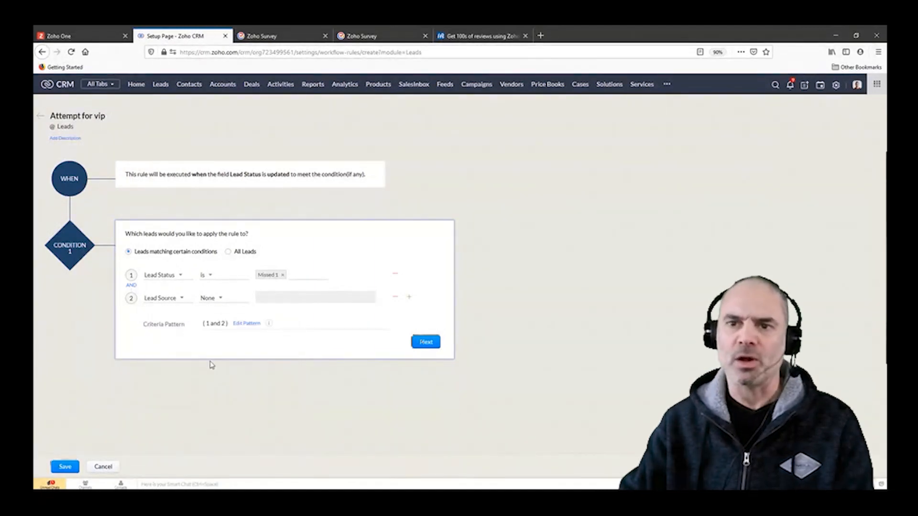
Step: Set the Lead Source criterion to "is" Chat and accept the condition
click(214, 298)
click(217, 318)
click(216, 300)
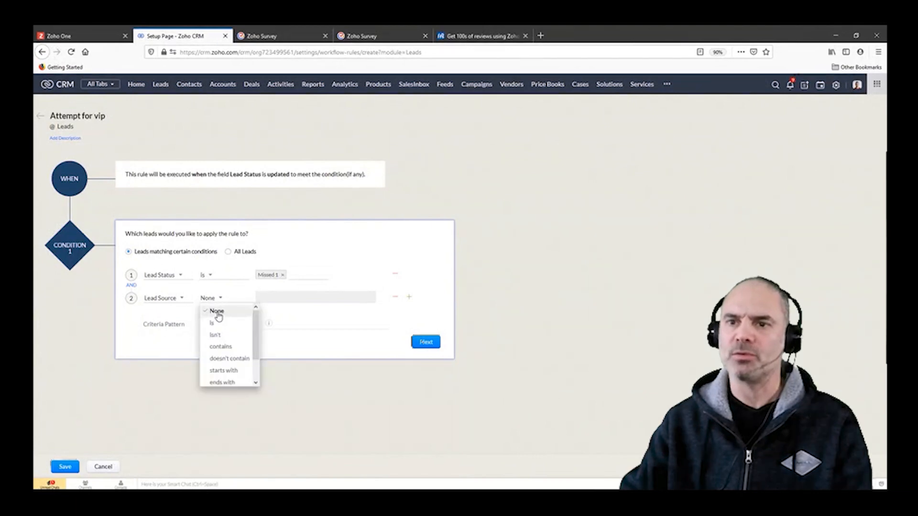
click(215, 322)
click(259, 306)
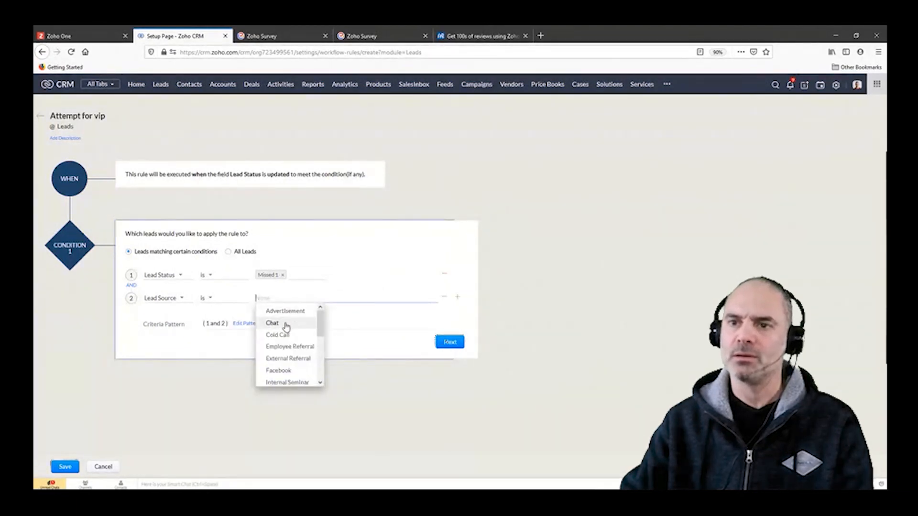
click(282, 322)
click(411, 333)
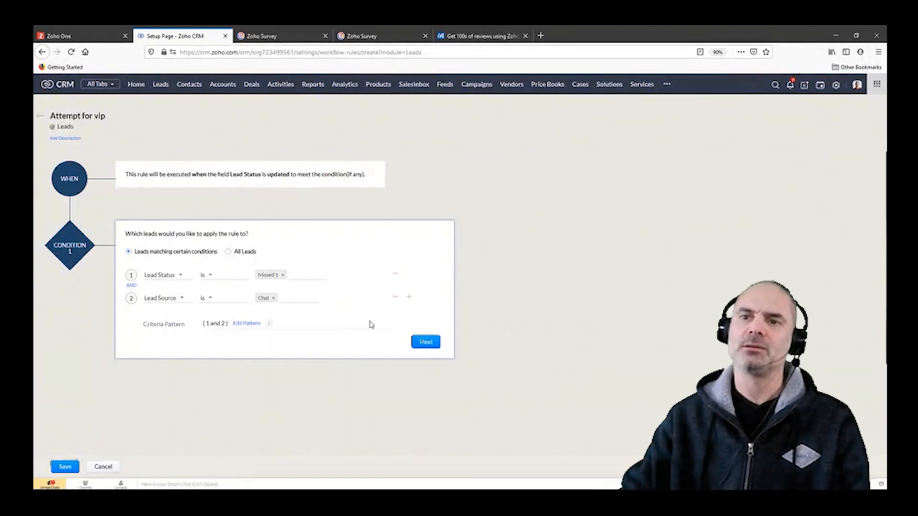
Step: Accept the rule's criteria and view the notification options among the instant actions
click(426, 342)
mouse_move(154, 358)
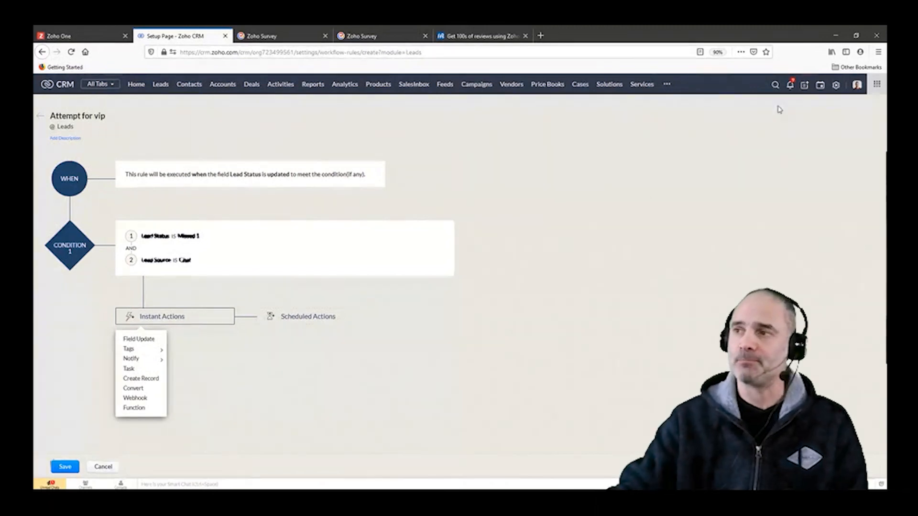
Step: Open the Amazing Leads Blueprint from the CRM's process management setup
click(835, 86)
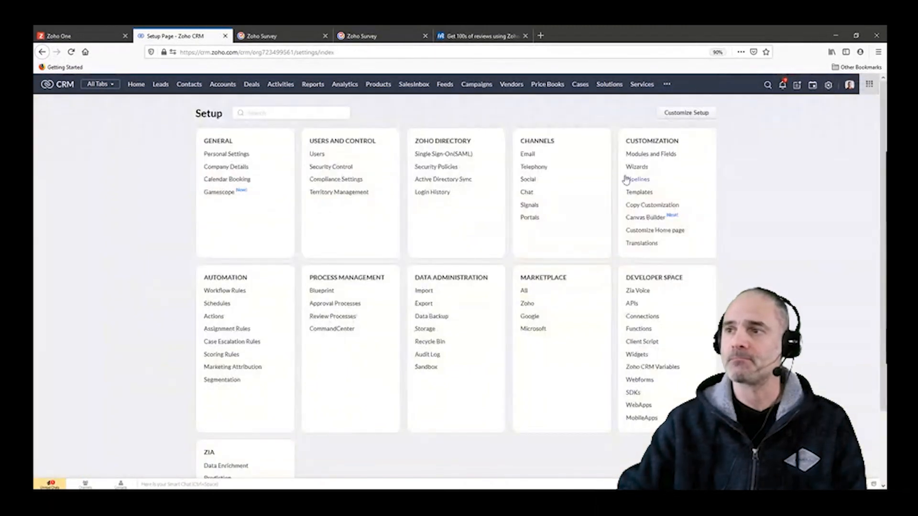
click(318, 291)
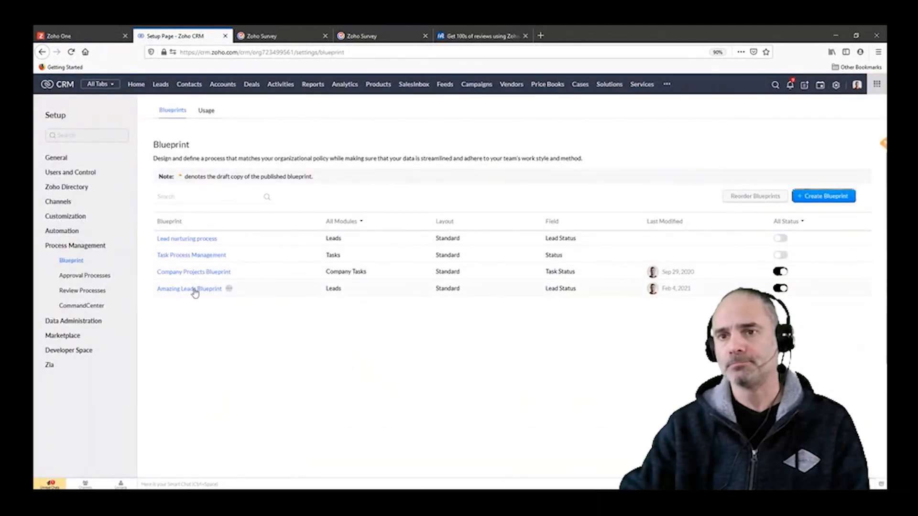
click(195, 289)
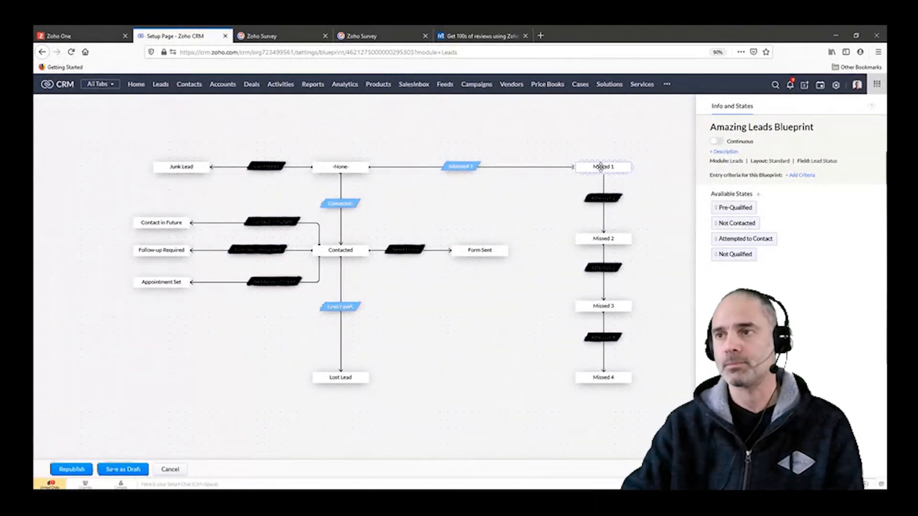
Step: Examine the Missed 1 state and the actions that run after the Attempt 1 transition in the blueprint
click(601, 167)
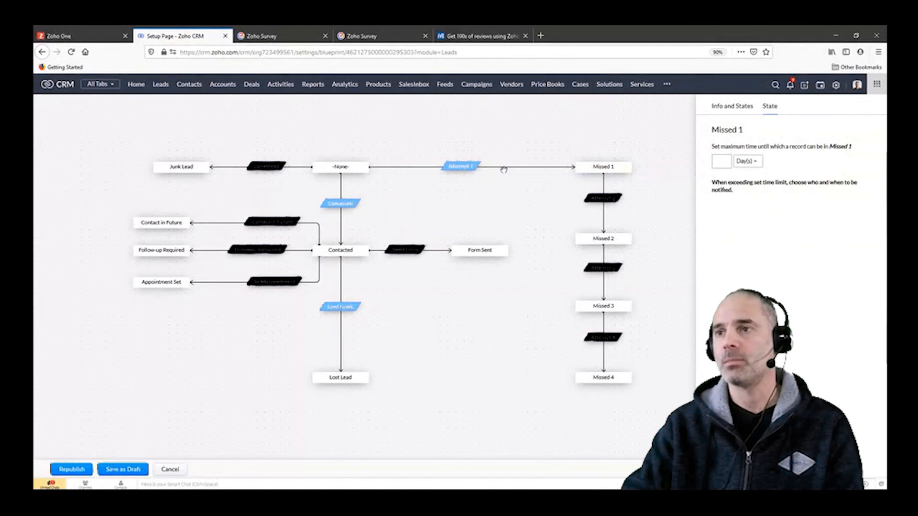
click(461, 168)
click(841, 191)
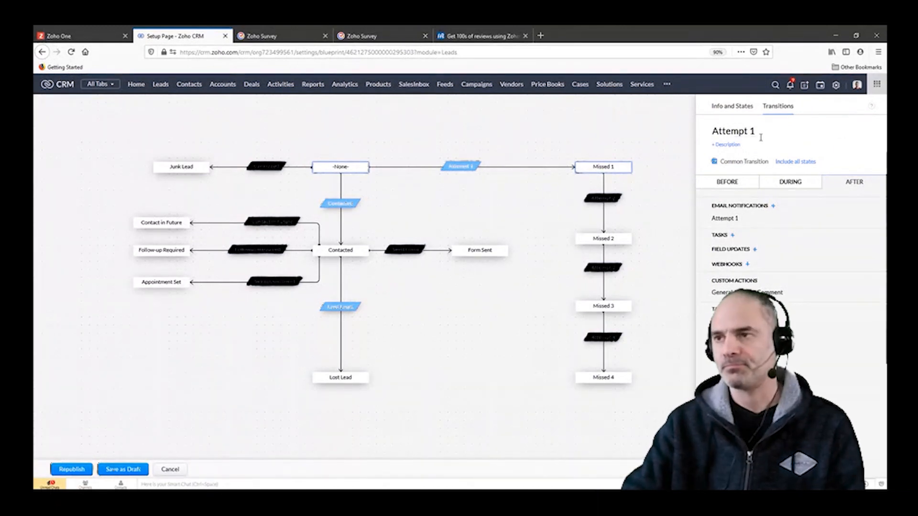
click(593, 136)
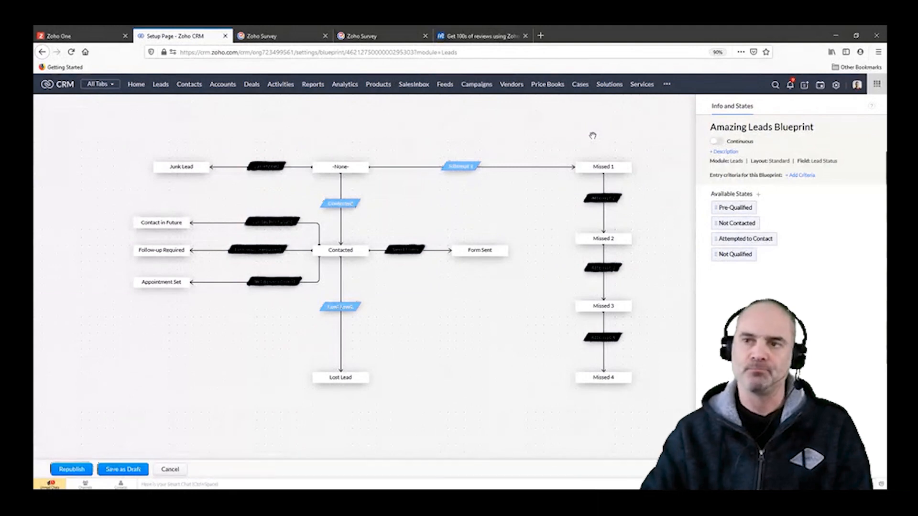
Step: Create a new workflow rule named test for the Leads module
click(836, 86)
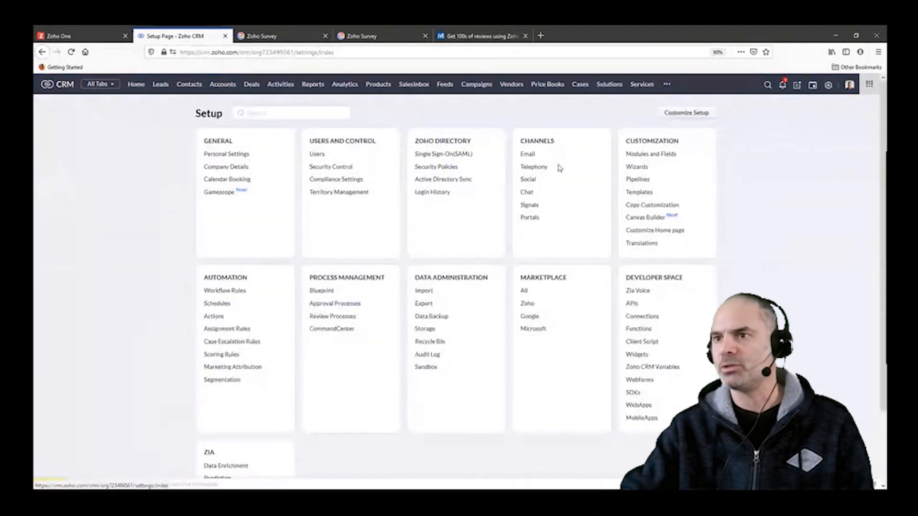
click(228, 290)
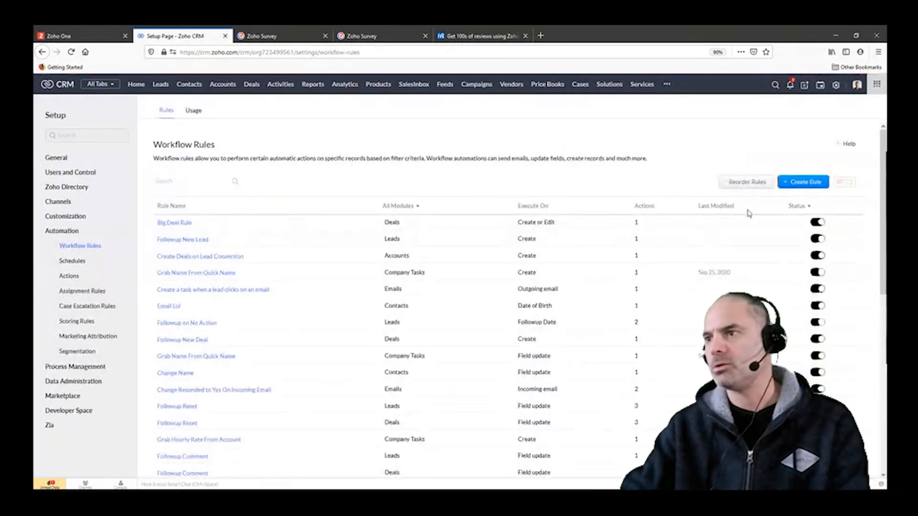
click(803, 182)
click(493, 115)
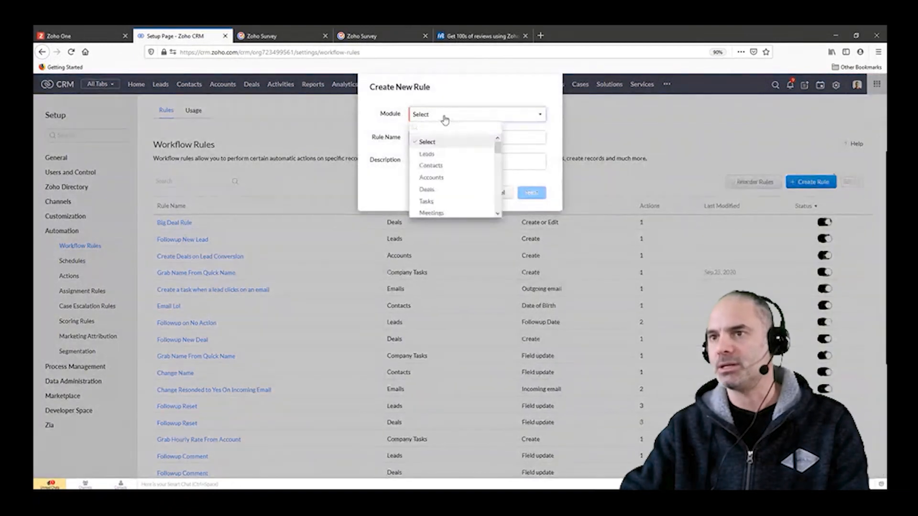
click(427, 154)
text(te)
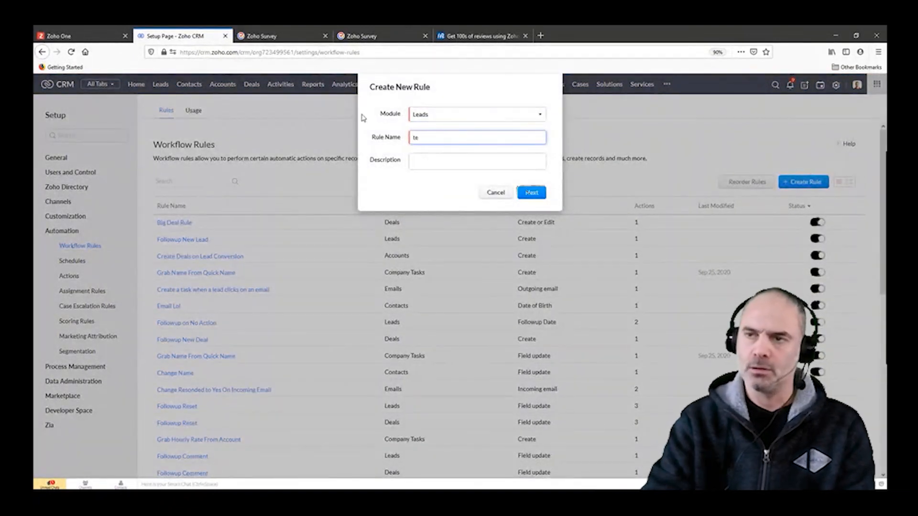
text(st)
click(525, 195)
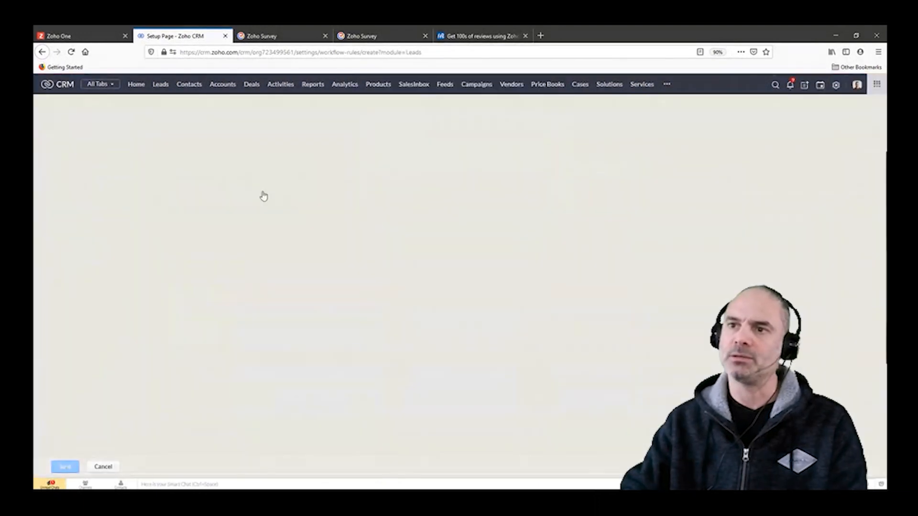
Step: Set the rule to execute on a record action when the Lead Status field is updated
click(161, 191)
click(145, 240)
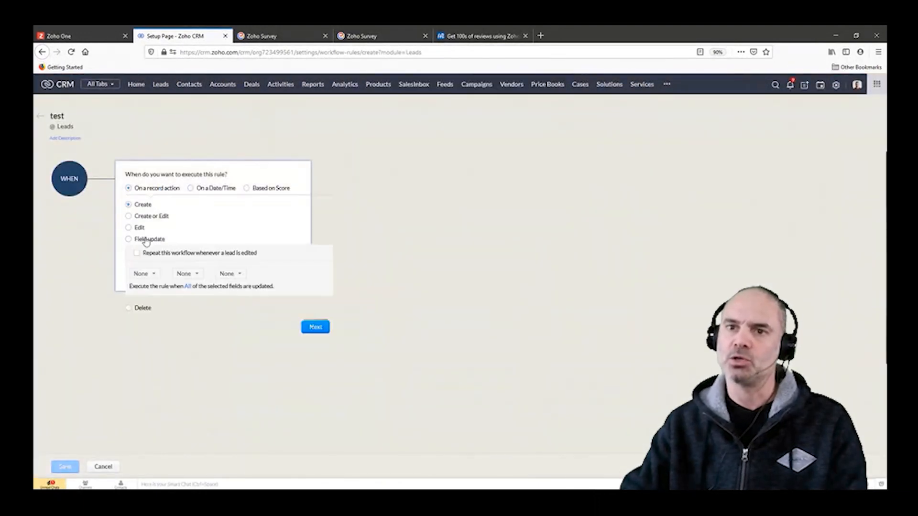
click(143, 273)
text(stat)
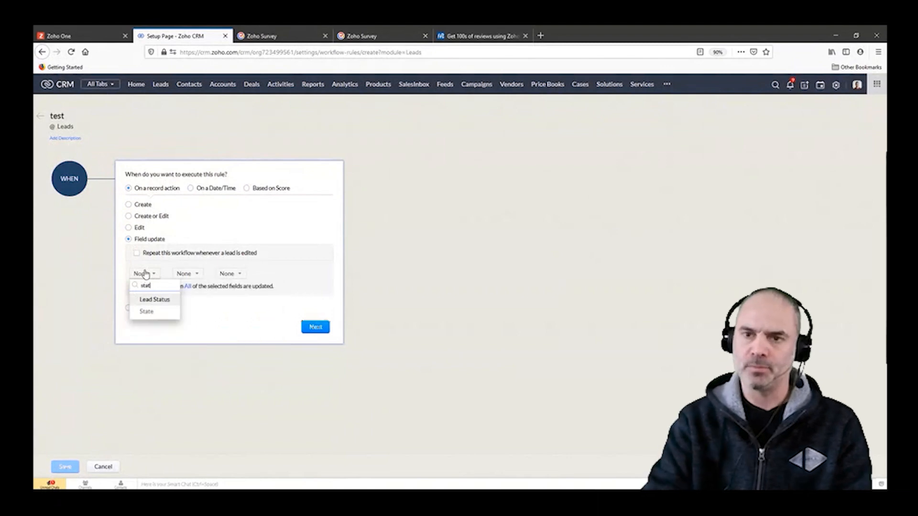
click(166, 301)
click(316, 328)
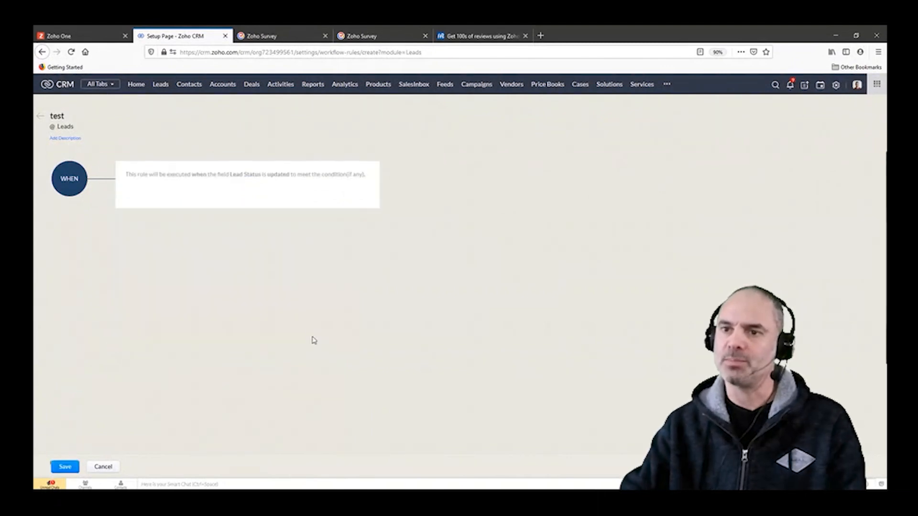
Step: Try to set the first criterion to Lead Status "is" Missed 1 and add another criterion row
click(149, 277)
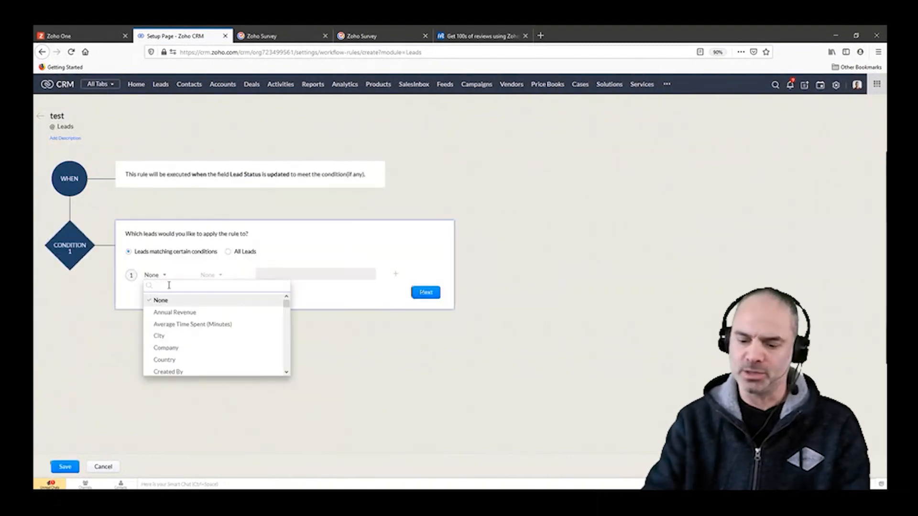
text(stat)
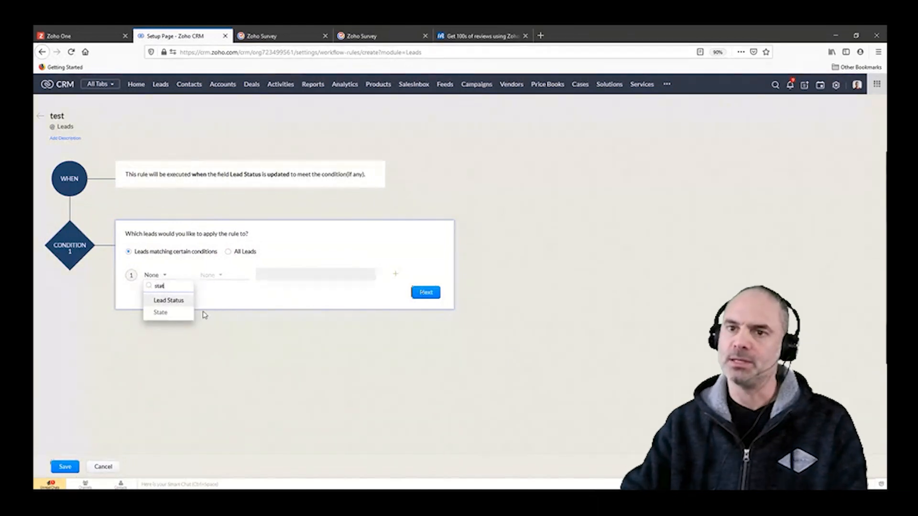
click(182, 302)
click(215, 277)
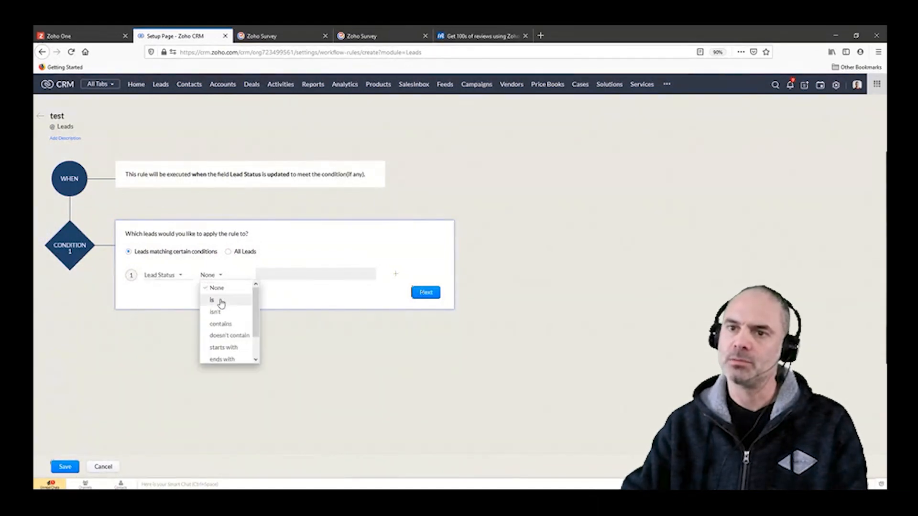
click(220, 300)
click(302, 273)
text(miss)
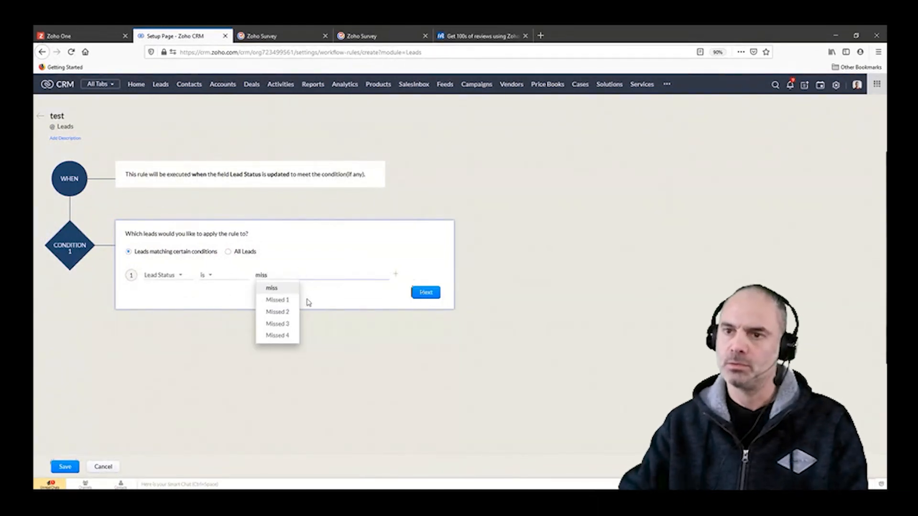
click(294, 302)
click(396, 274)
click(395, 274)
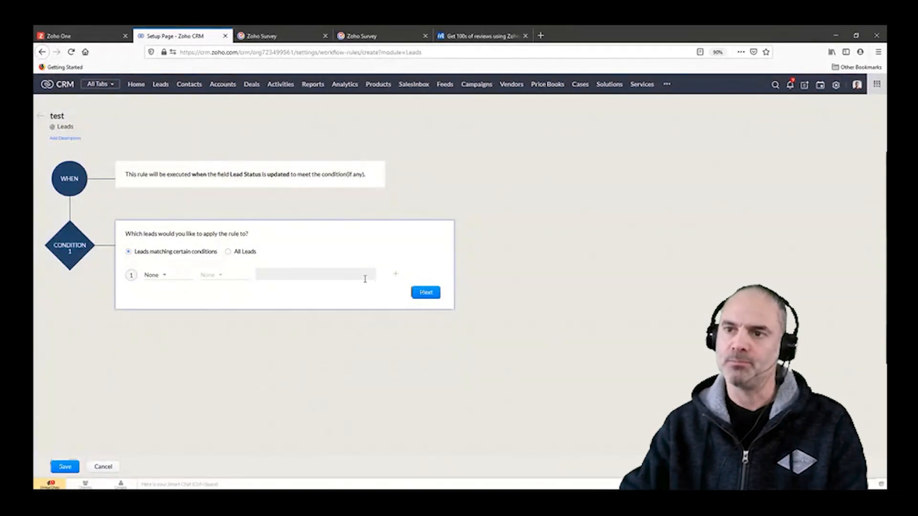
Step: Set the condition's first criterion to Lead Status "is" Missed 1
click(160, 273)
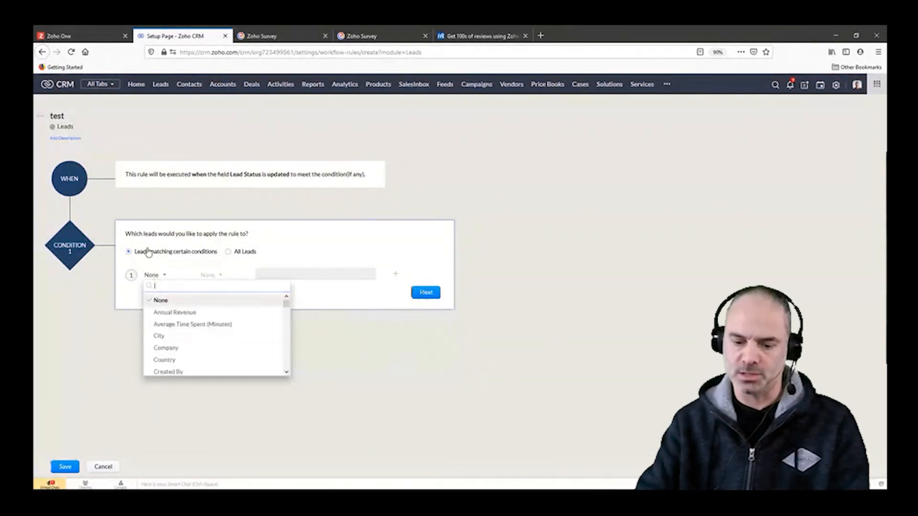
text(stt)
key(BackSpace)
key(BackSpace)
key(BackSpace)
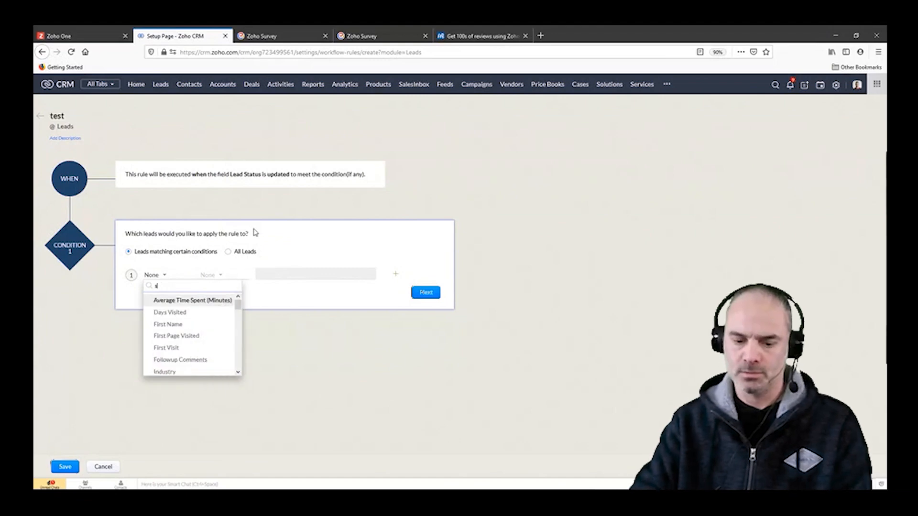
text(sta)
click(189, 301)
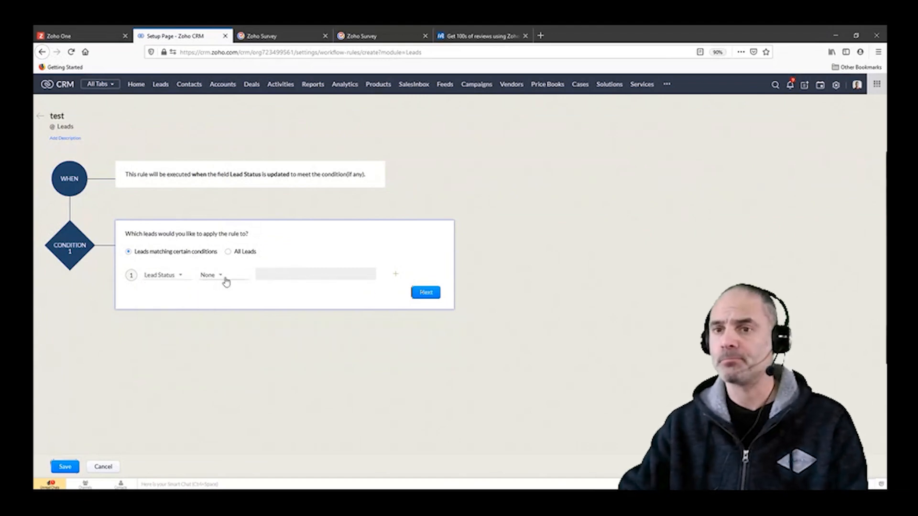
click(220, 276)
click(216, 298)
click(275, 274)
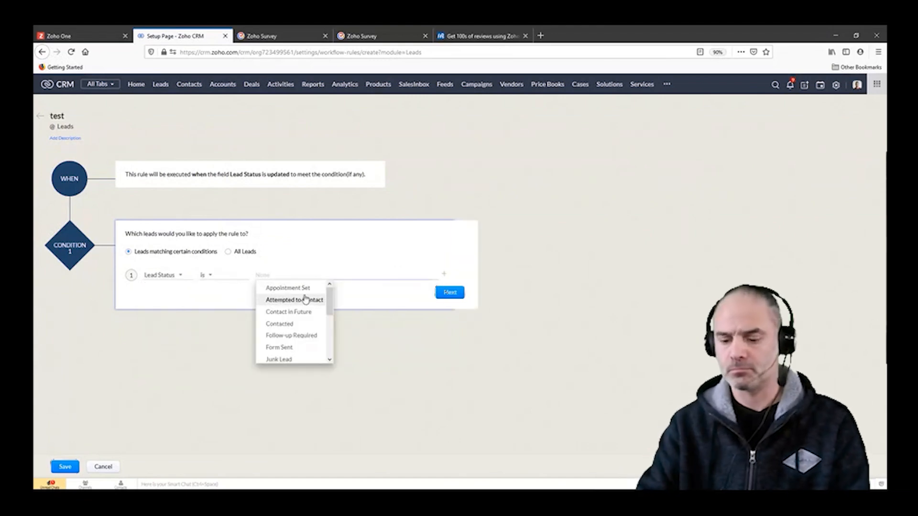
text(mis)
click(282, 300)
Step: Add a second criterion, Lead Source "is" Chat, and accept the condition
click(395, 274)
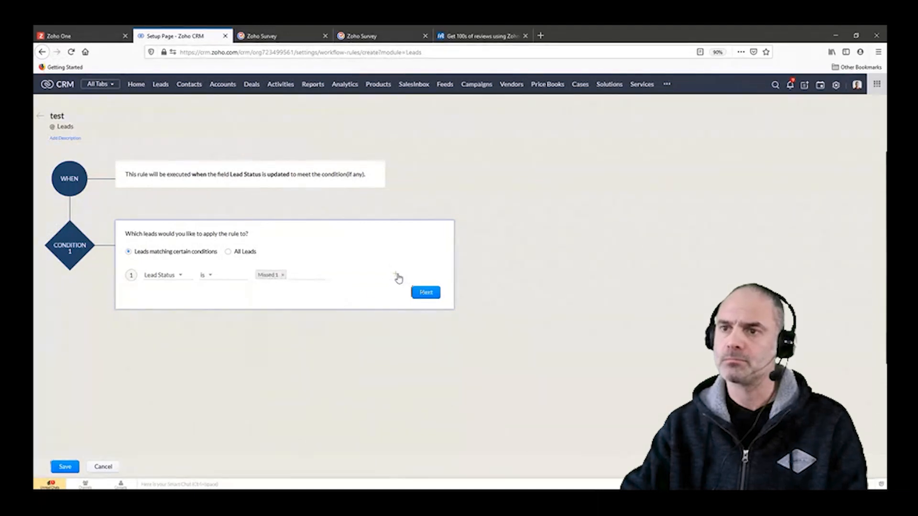
click(160, 298)
text(sour)
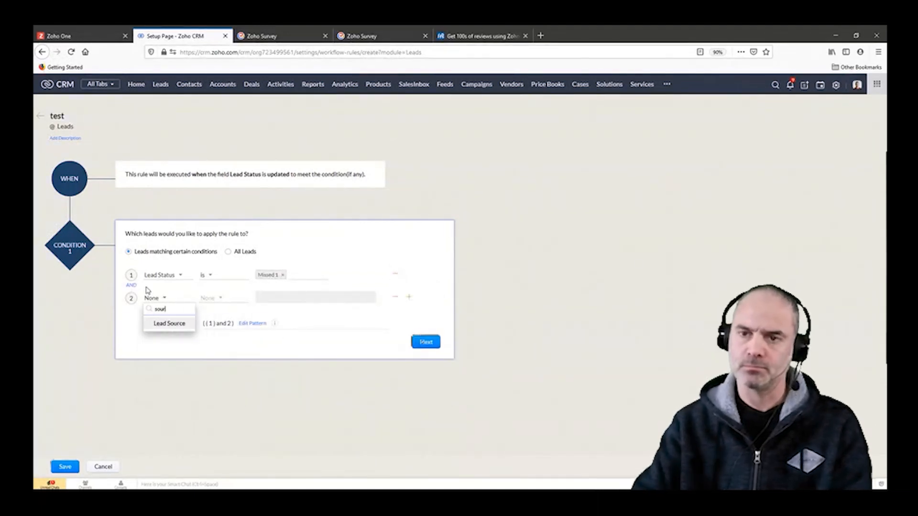
click(172, 323)
click(231, 305)
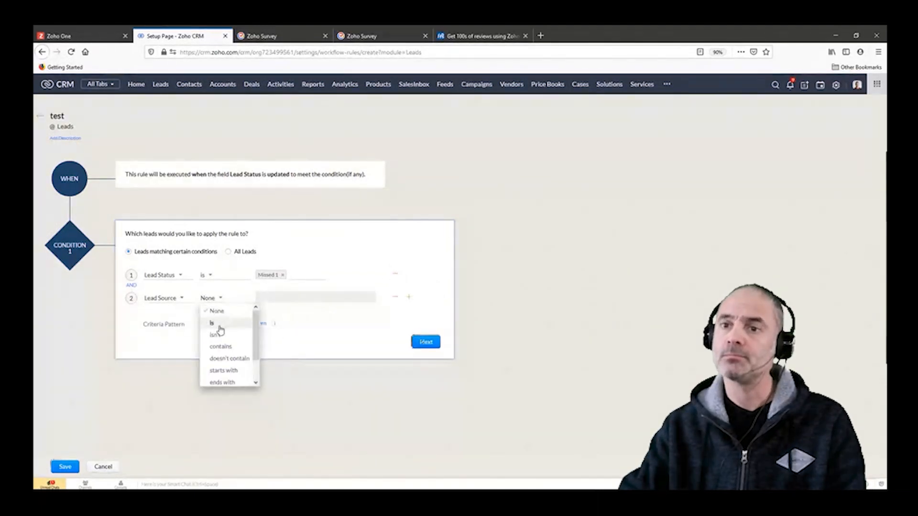
click(215, 323)
click(280, 299)
click(289, 323)
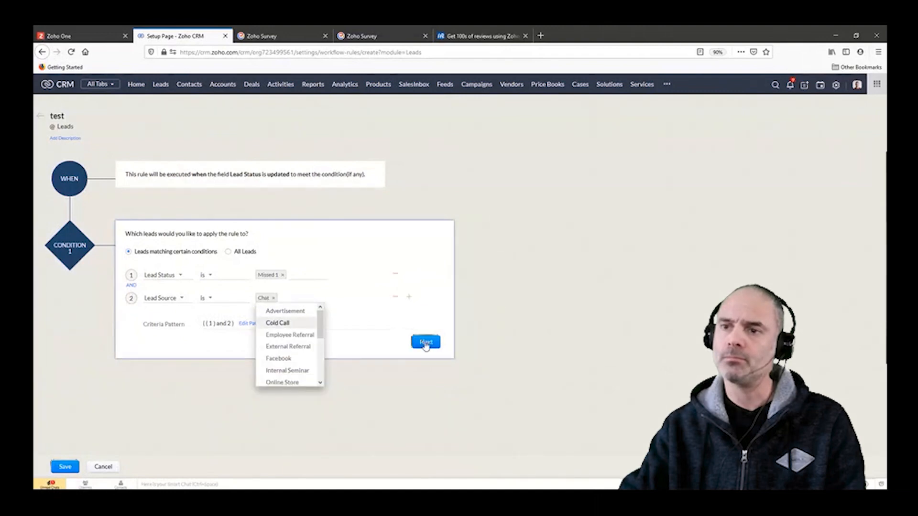
click(425, 341)
Step: Associate the Attempt 1 email notification as an instant action for the first condition
mouse_move(144, 360)
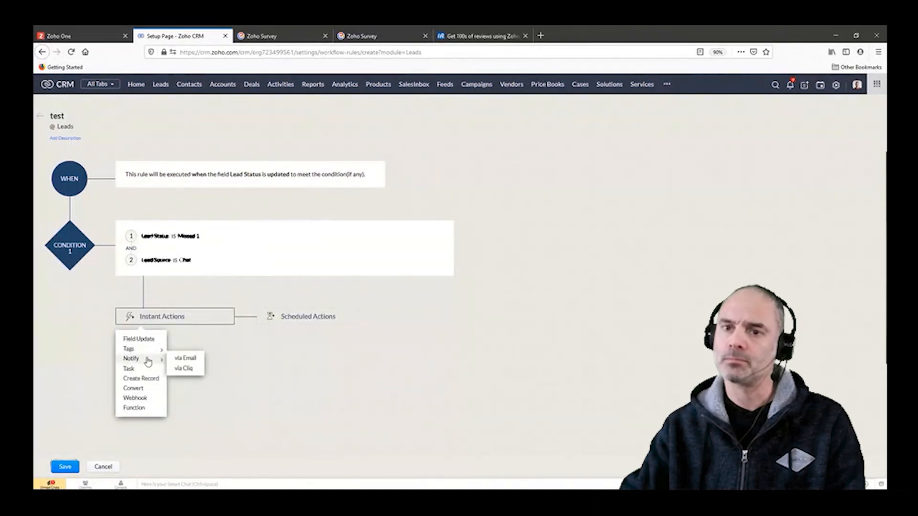
click(182, 358)
click(479, 152)
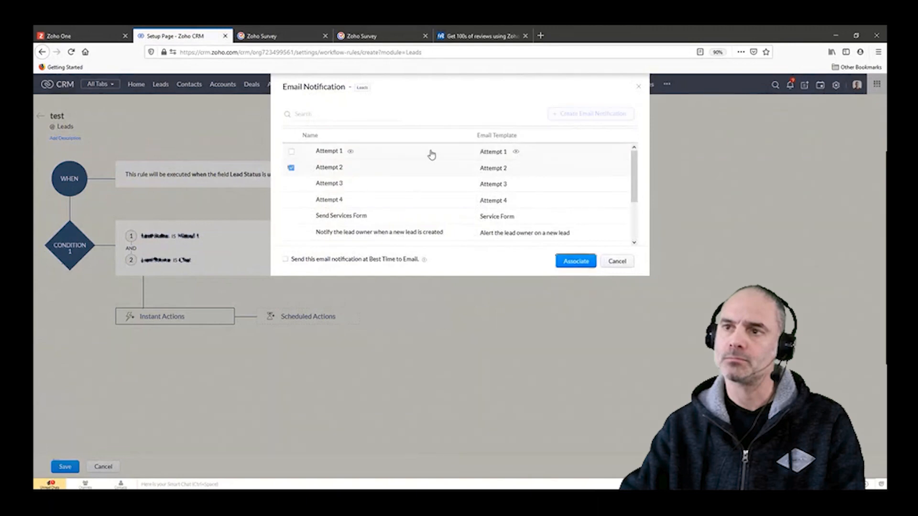
click(576, 261)
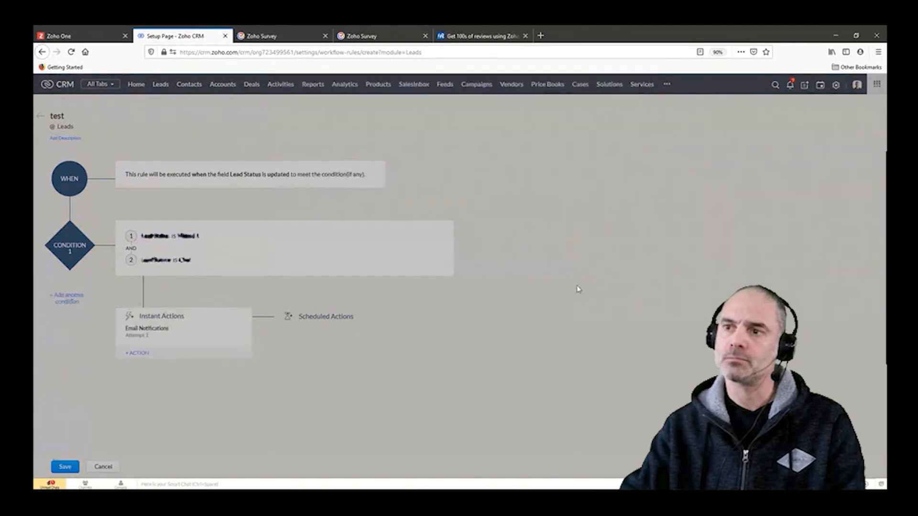
Step: Add a second condition block to the workflow rule
click(67, 299)
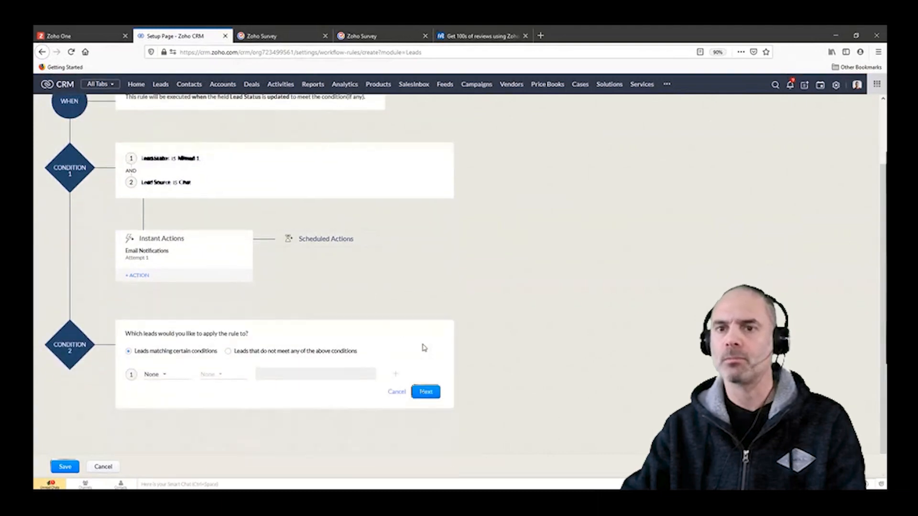
scroll(457, 333, down, 1)
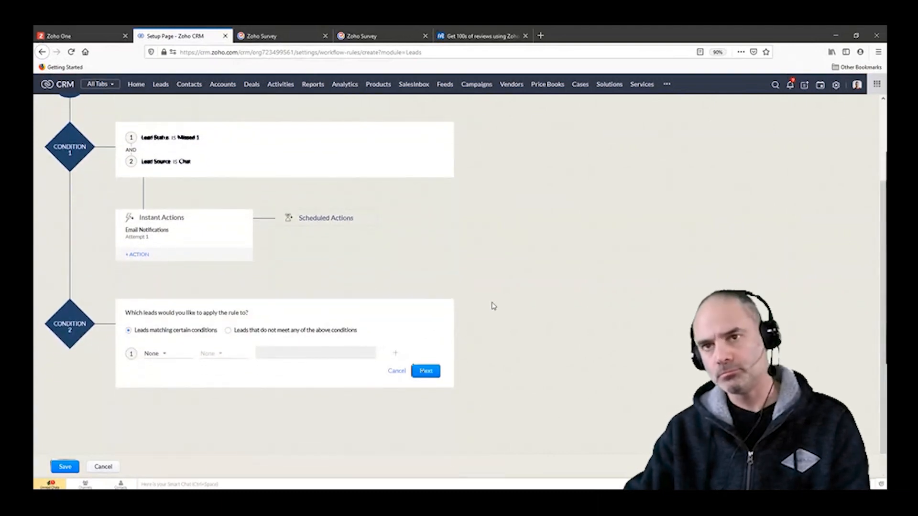
scroll(494, 306, up, 2)
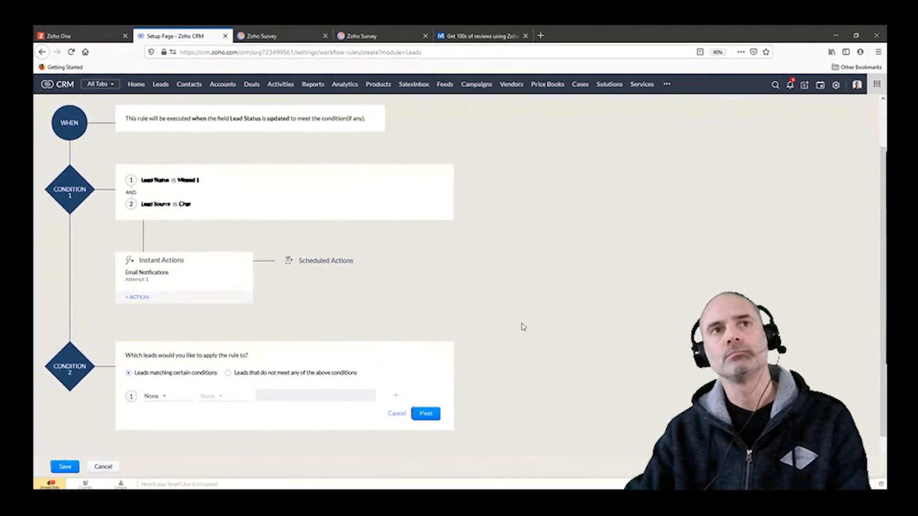
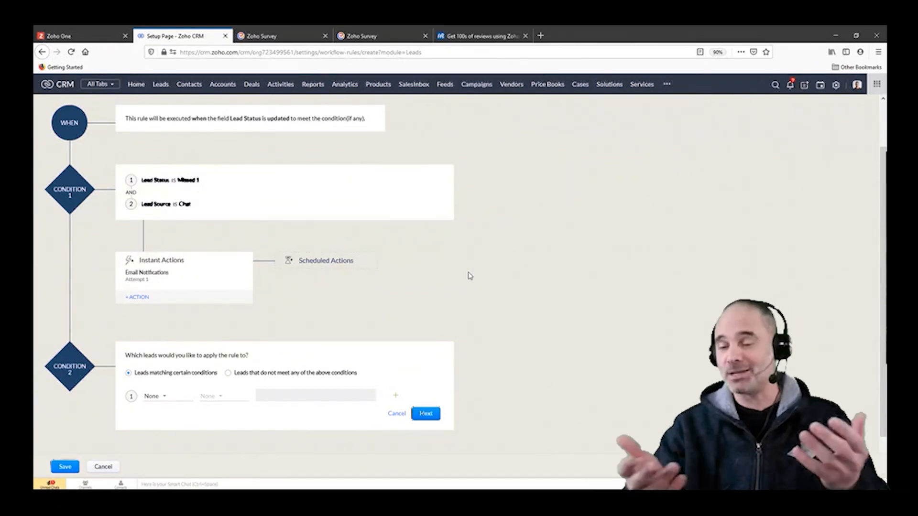
Step: Review the workflow rule's Lead Status trigger and the first condition's criteria and instant action
scroll(358, 231, up, 2)
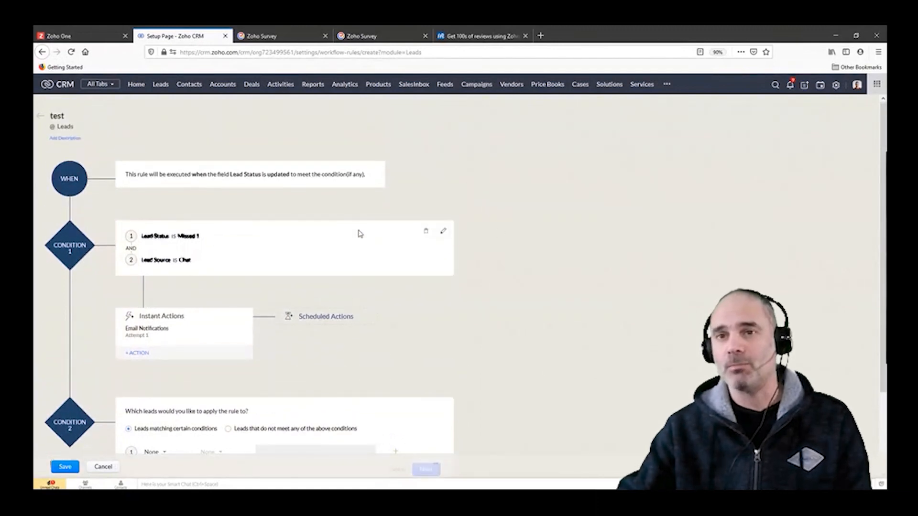
scroll(127, 181, down, 2)
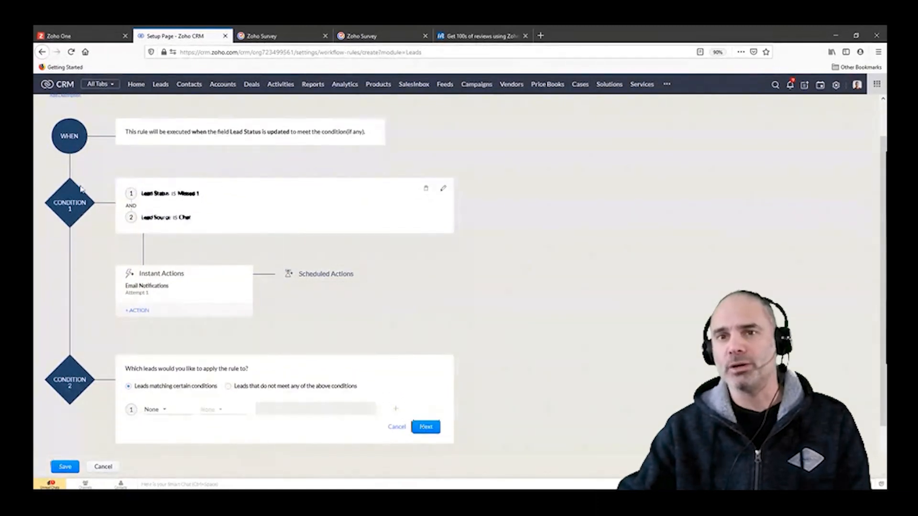
drag(134, 131, 317, 131)
click(351, 250)
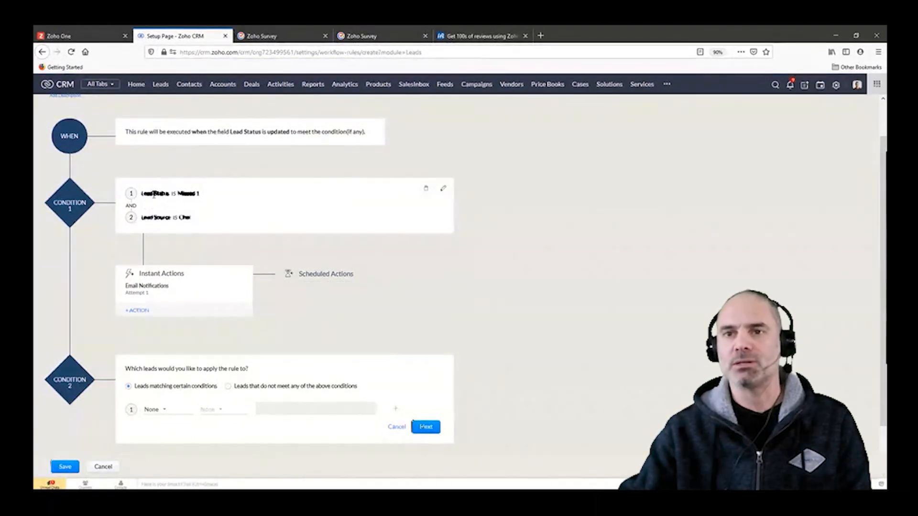
drag(173, 195, 220, 196)
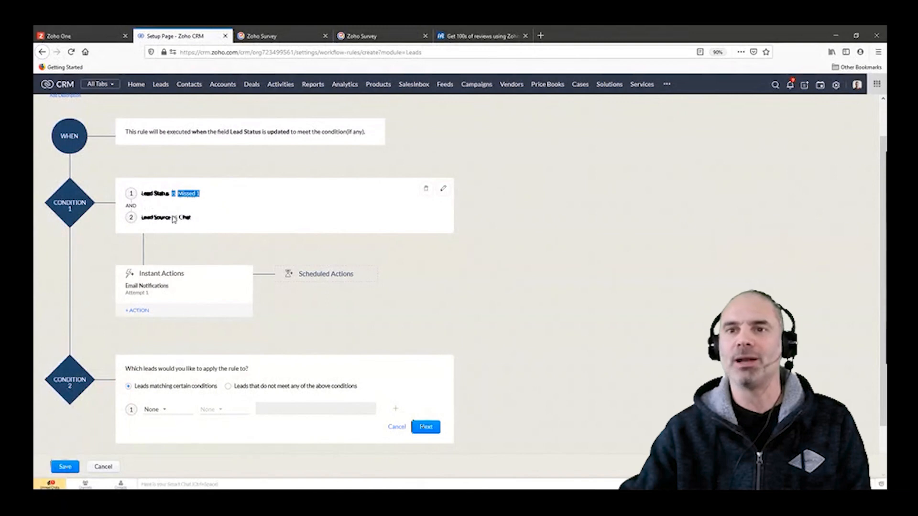
drag(173, 220, 204, 221)
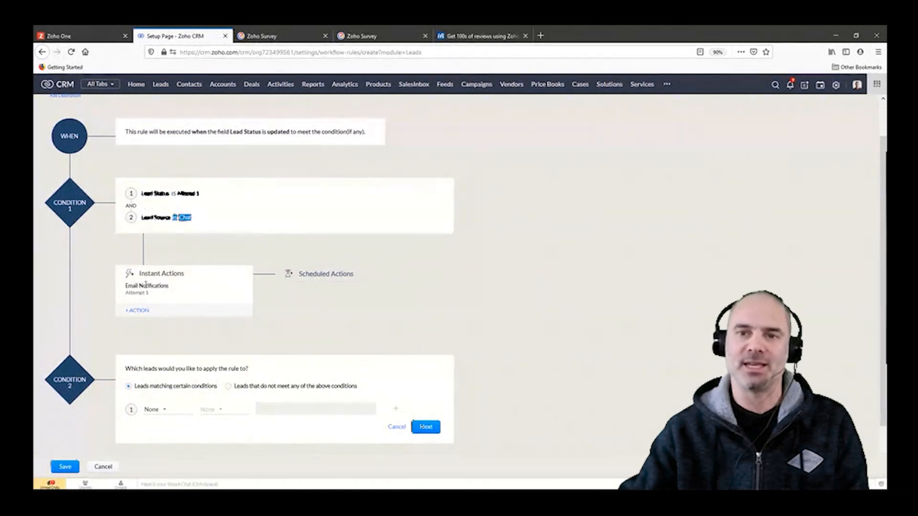
click(322, 350)
Step: Set the second condition's first criterion to Lead Status "is" Missed 1
scroll(191, 371, down, 2)
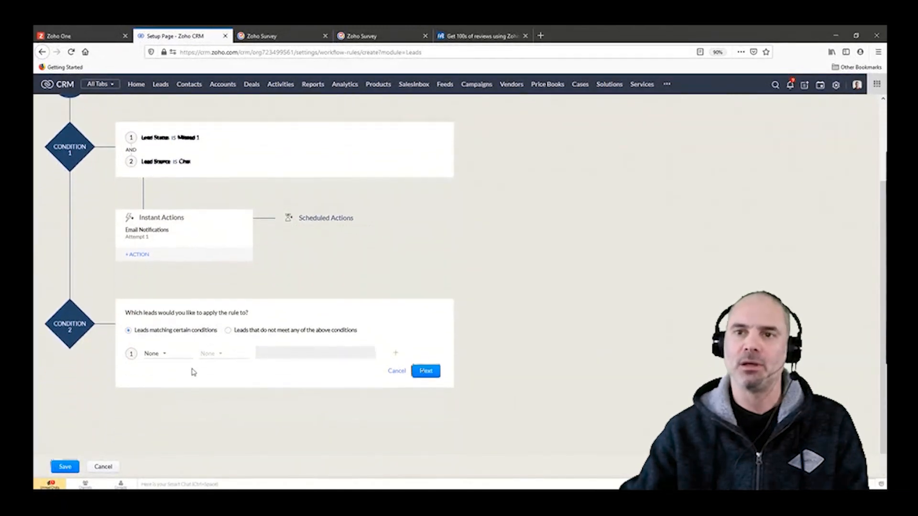
click(160, 354)
text(l)
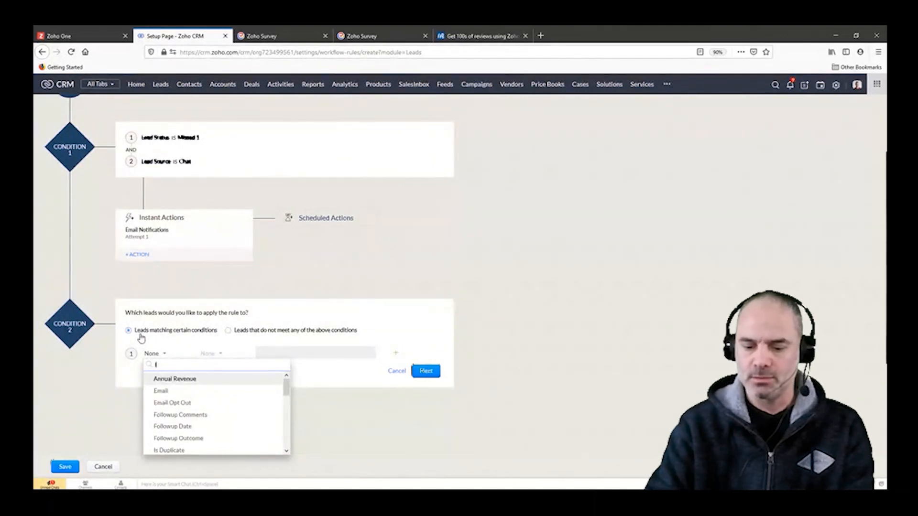
key(BackSpace)
text(sta)
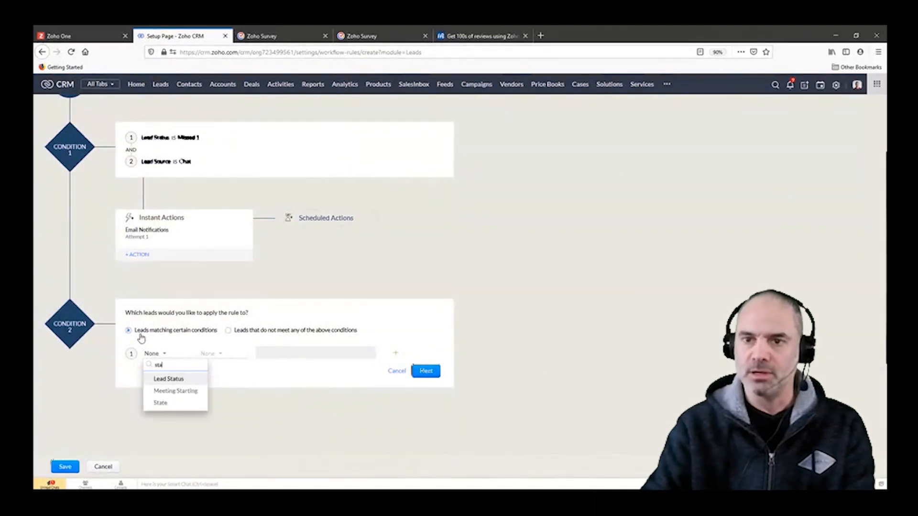
click(181, 382)
click(220, 355)
click(222, 377)
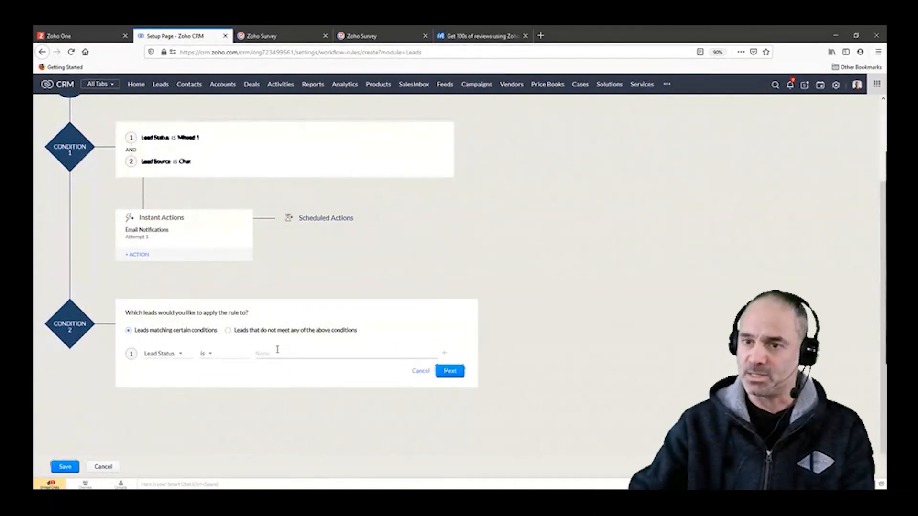
click(280, 353)
text(miss)
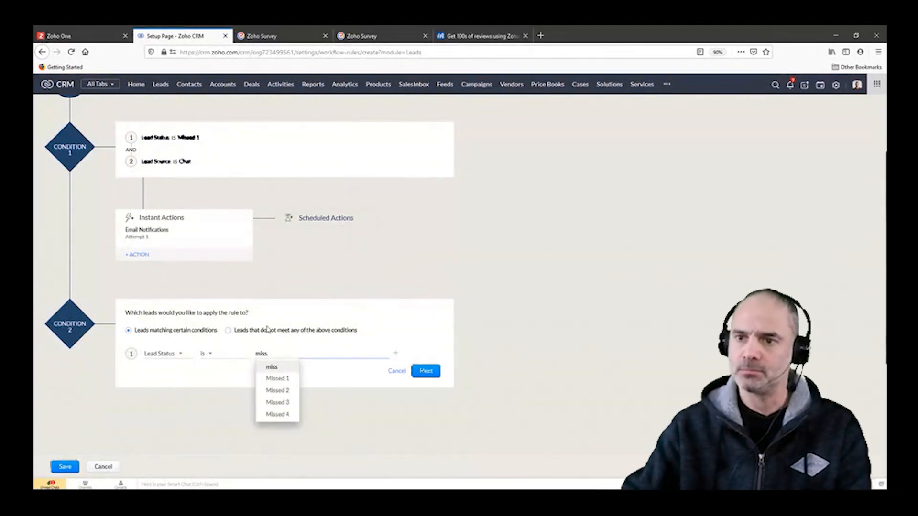
click(278, 378)
Step: Add a second criterion, Lead Source "is" Cold Call, to the second condition and accept it
click(395, 354)
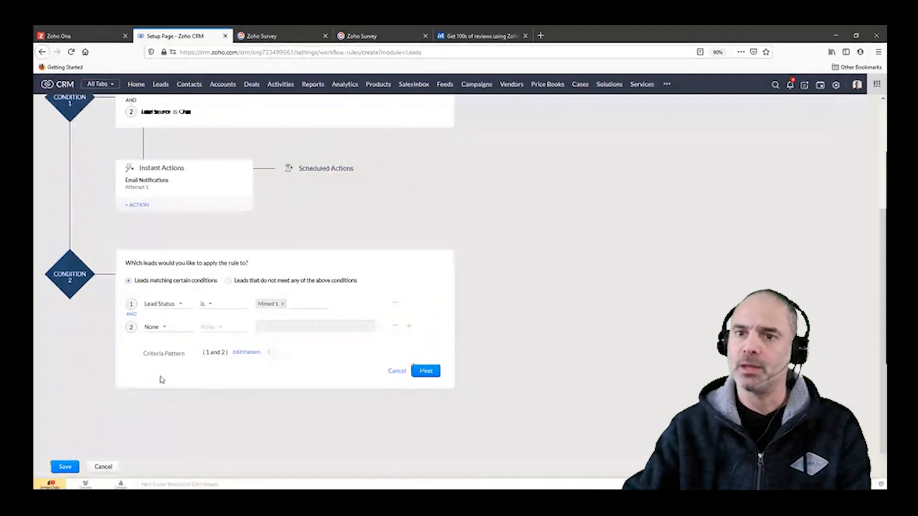
click(146, 328)
text(sour)
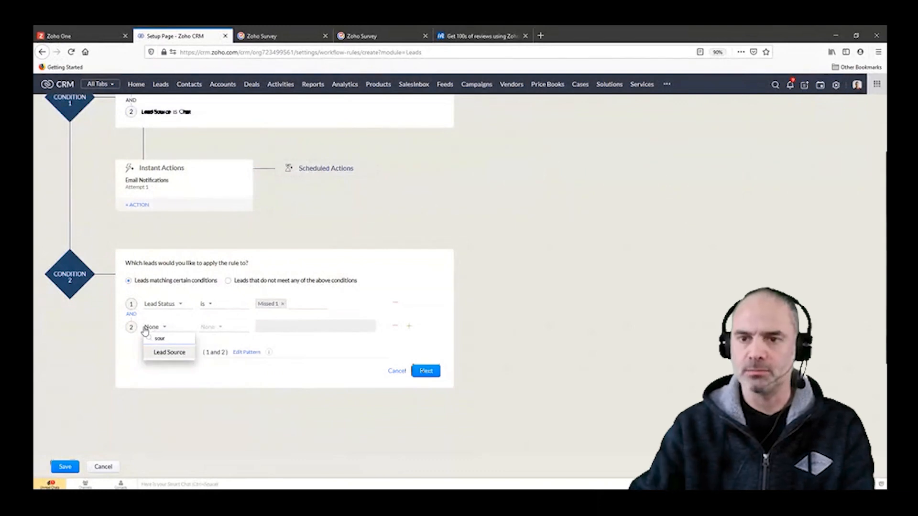
click(169, 352)
click(209, 327)
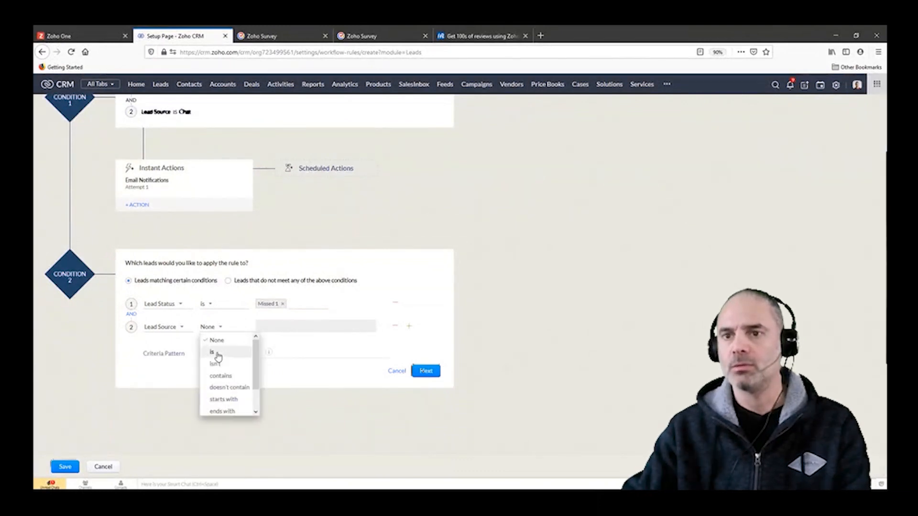
click(217, 354)
click(308, 326)
click(302, 365)
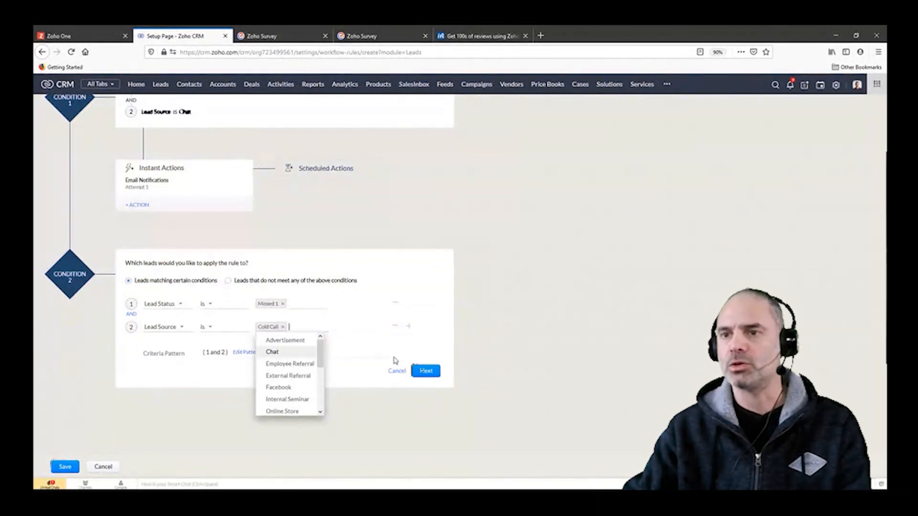
click(423, 371)
Step: Associate the Attempt 2 email notification as an instant action for the second condition
mouse_move(150, 407)
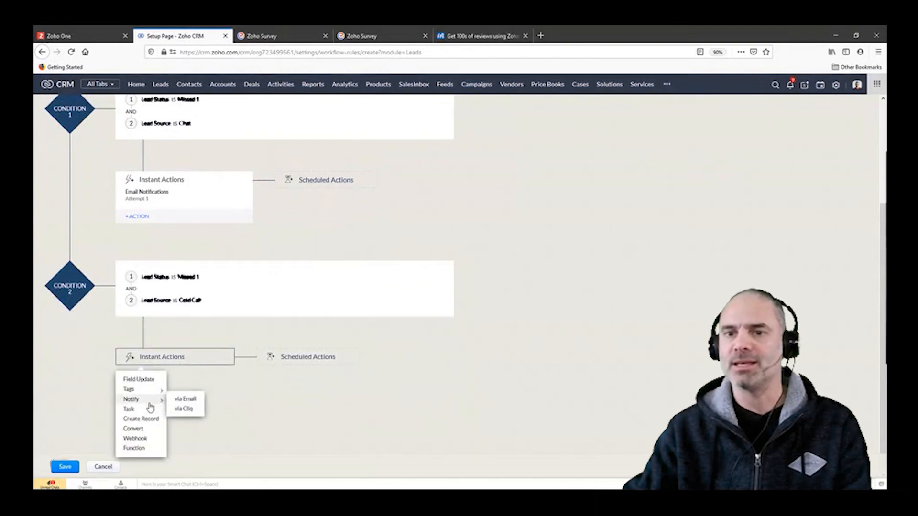
mouse_move(153, 390)
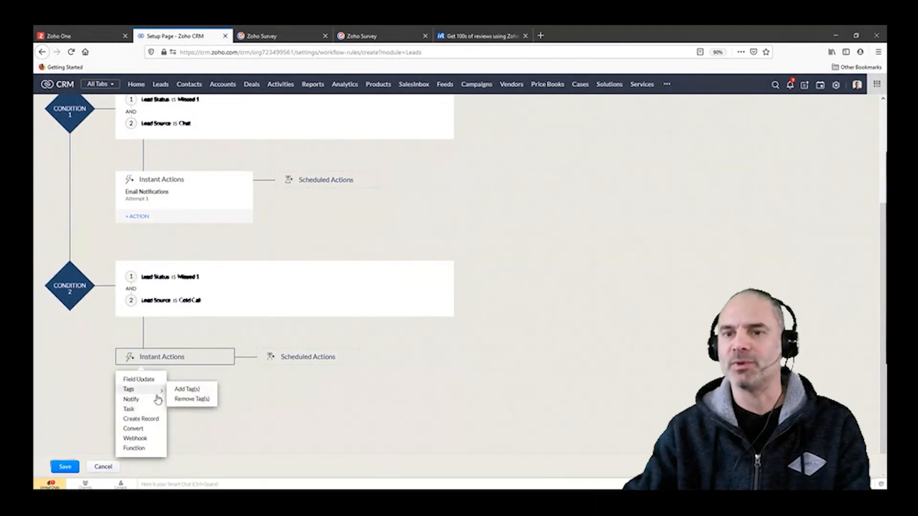
click(184, 401)
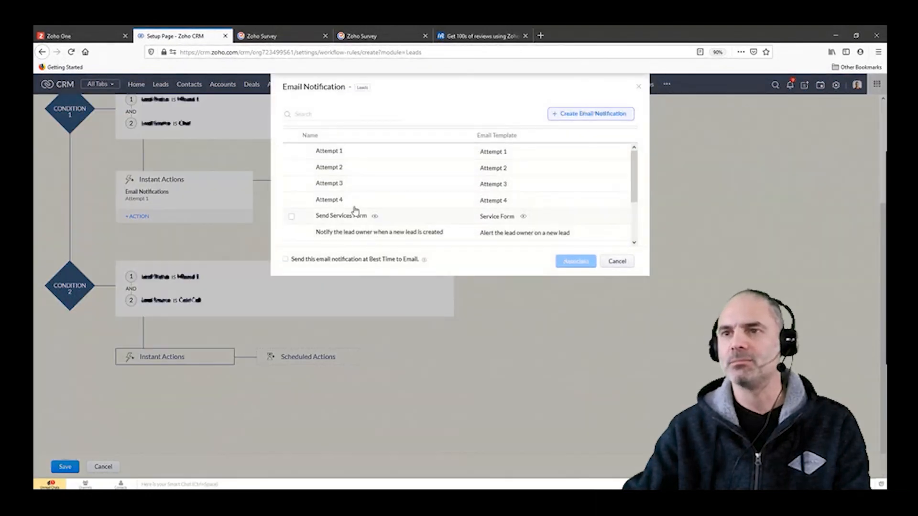
click(340, 172)
click(574, 261)
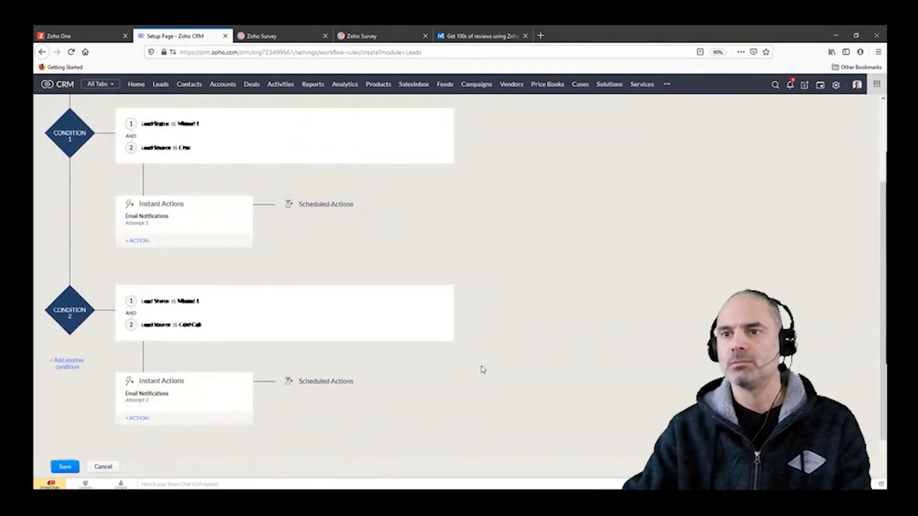
Step: Show the action types that can be added to the first condition's instant actions
scroll(184, 245, down, 2)
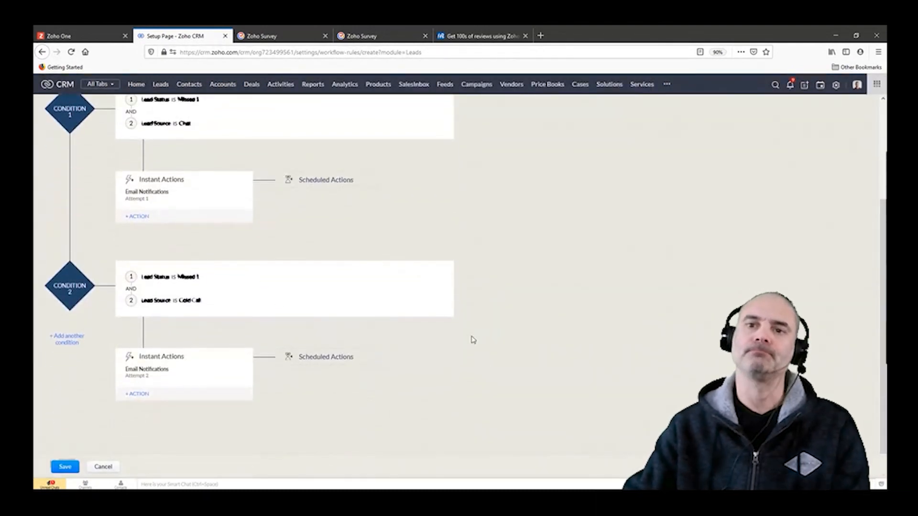
scroll(875, 313, up, 1)
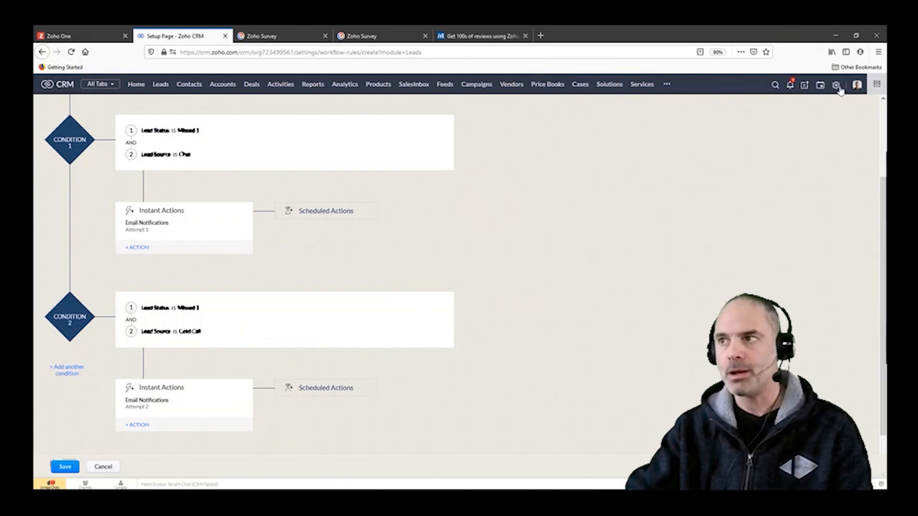
click(137, 250)
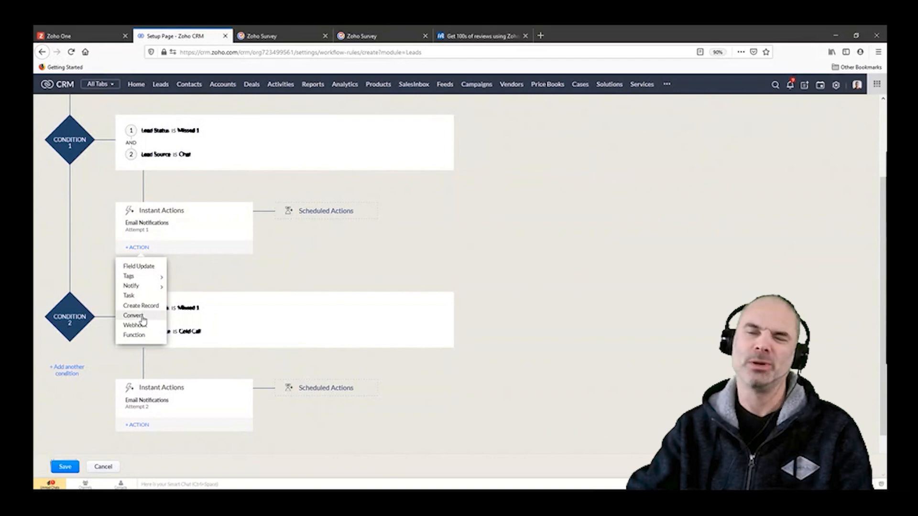
Step: Open the Amazing Leads Blueprint from the process management settings
click(836, 85)
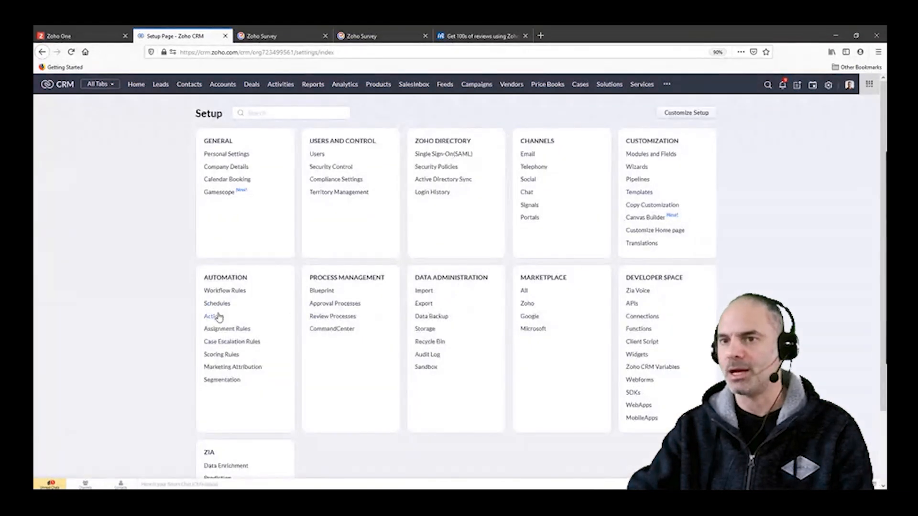
click(322, 291)
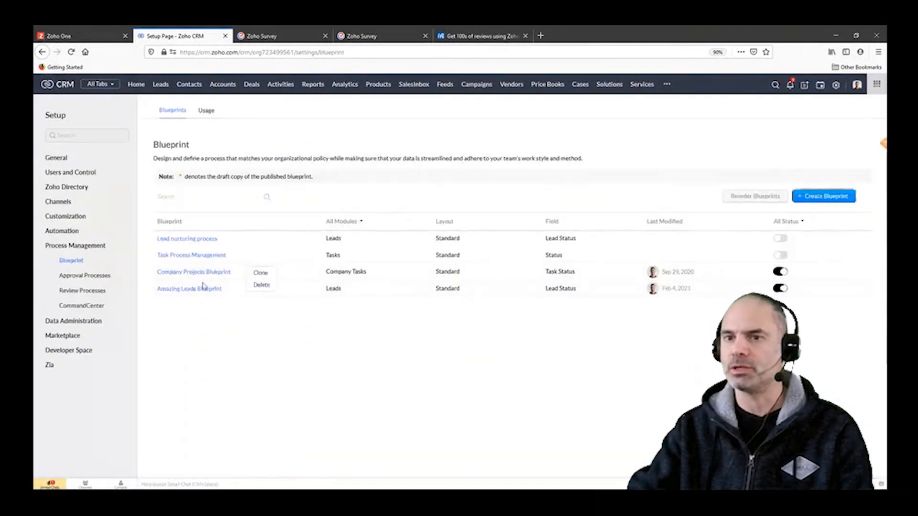
click(201, 289)
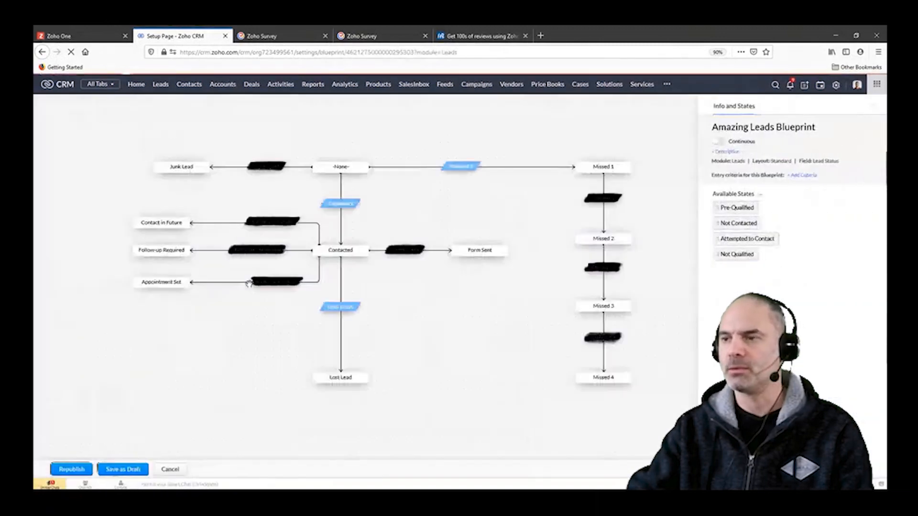
Step: Inspect the Attempt 2 transition's associated item choices in its During stage, and return to the Setup overview
click(603, 197)
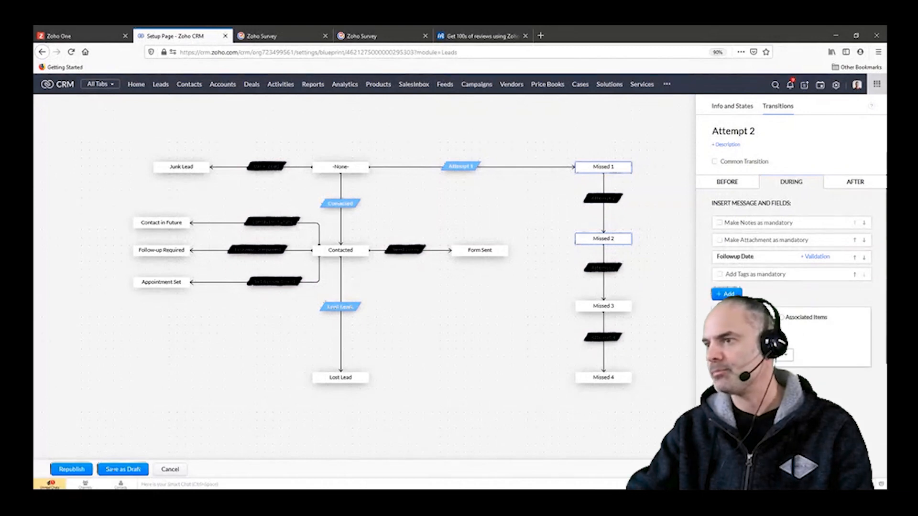
click(795, 319)
click(778, 350)
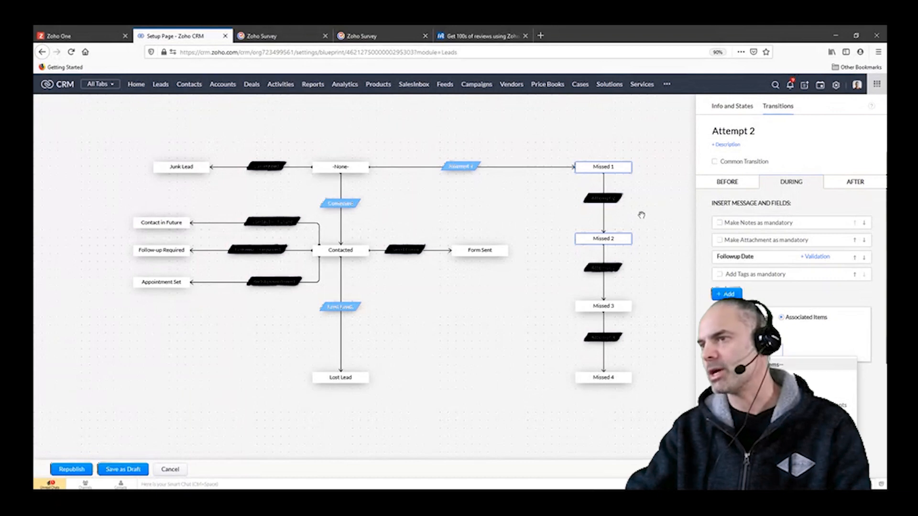
click(648, 132)
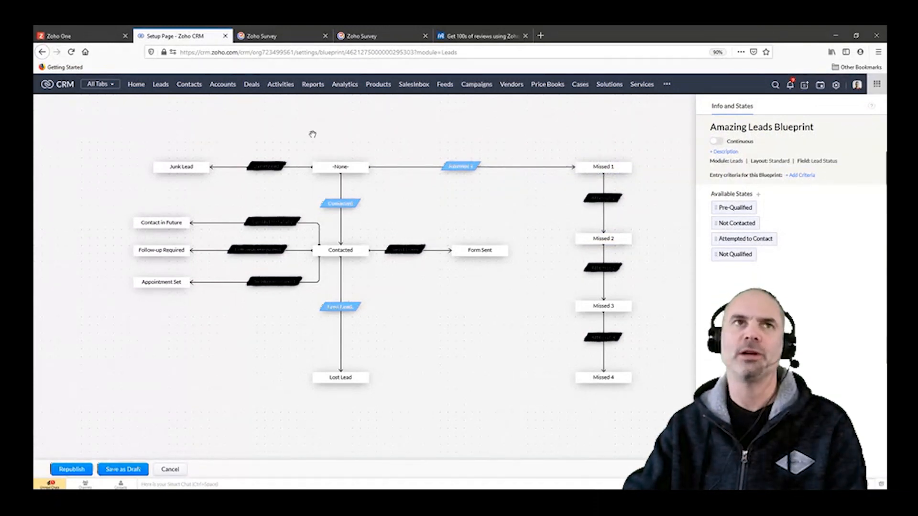
click(836, 86)
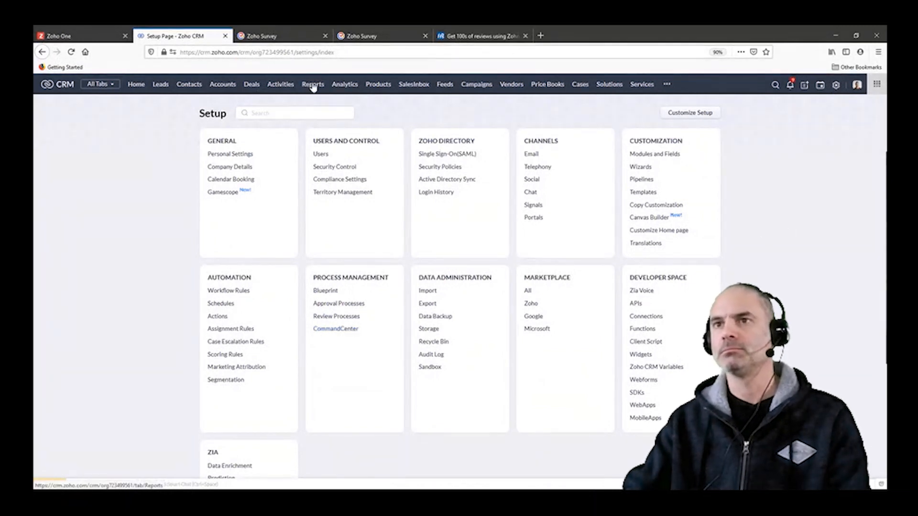
click(386, 38)
key(ctrl+shift+Tab)
key(ctrl+shift+Tab)
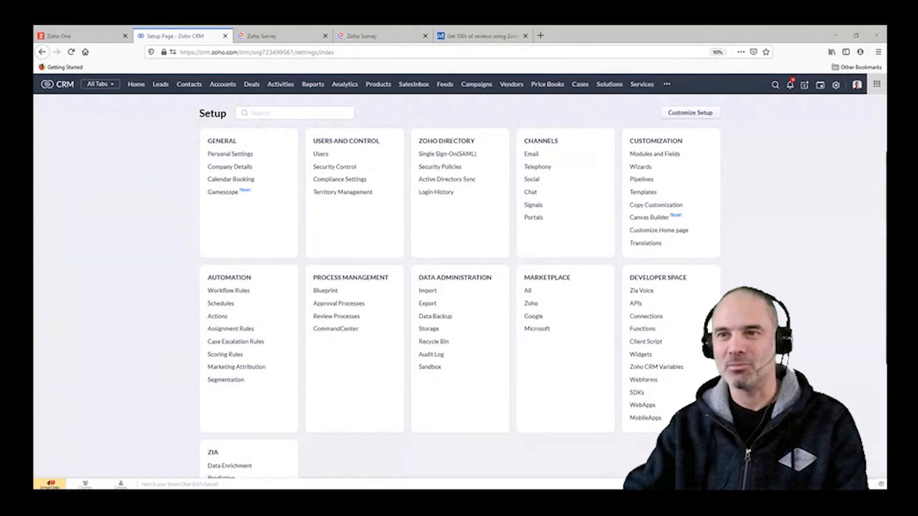
click(254, 269)
drag(155, 187, 157, 188)
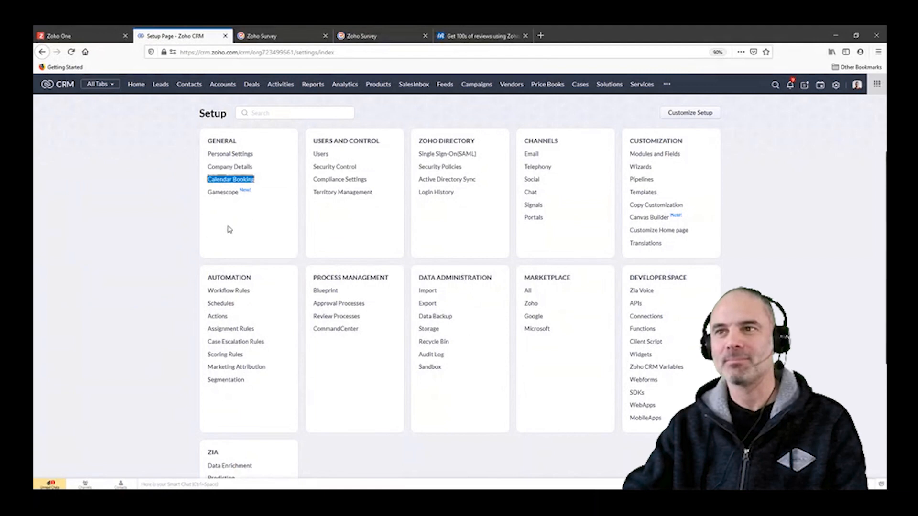
click(761, 213)
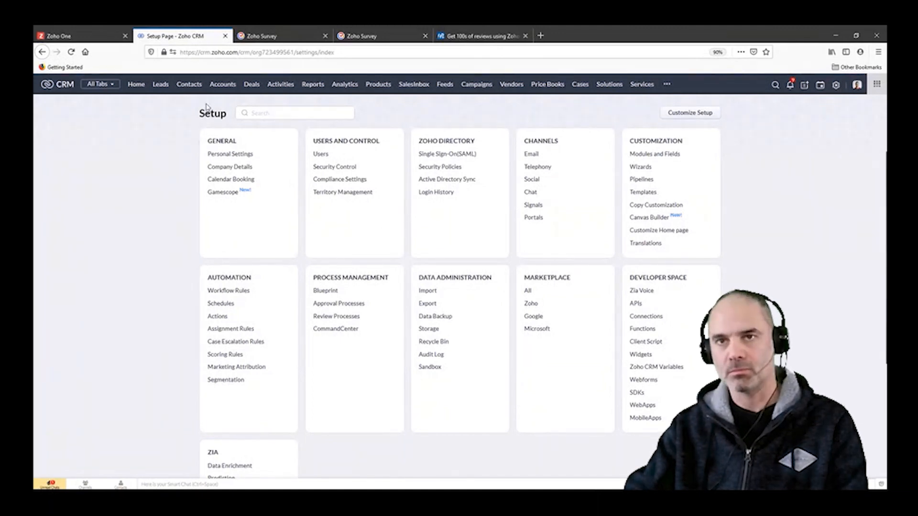
Step: Go to the Leads module and open the lead record for the company Amazing Stuff
click(160, 85)
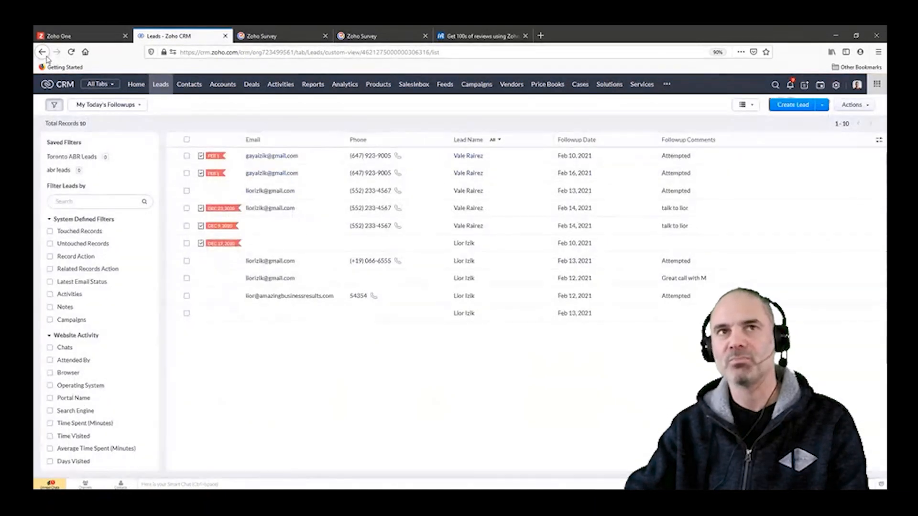
click(43, 53)
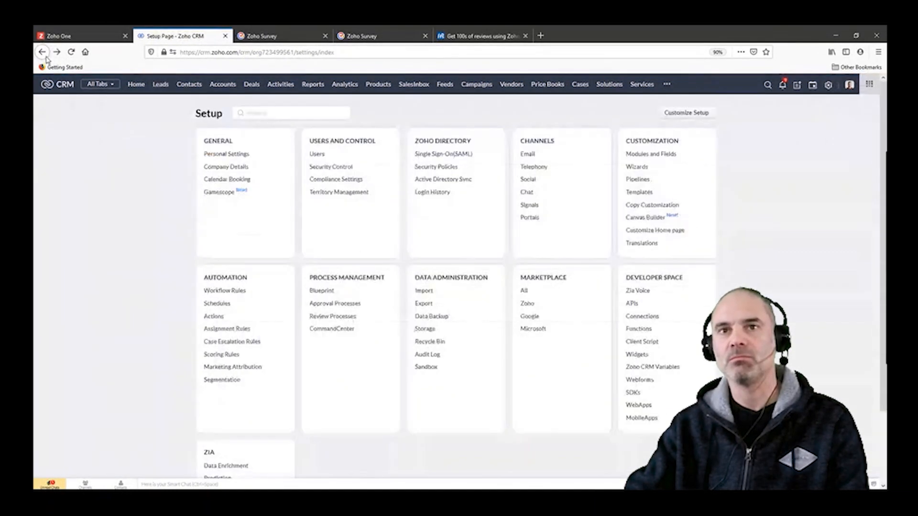
click(160, 85)
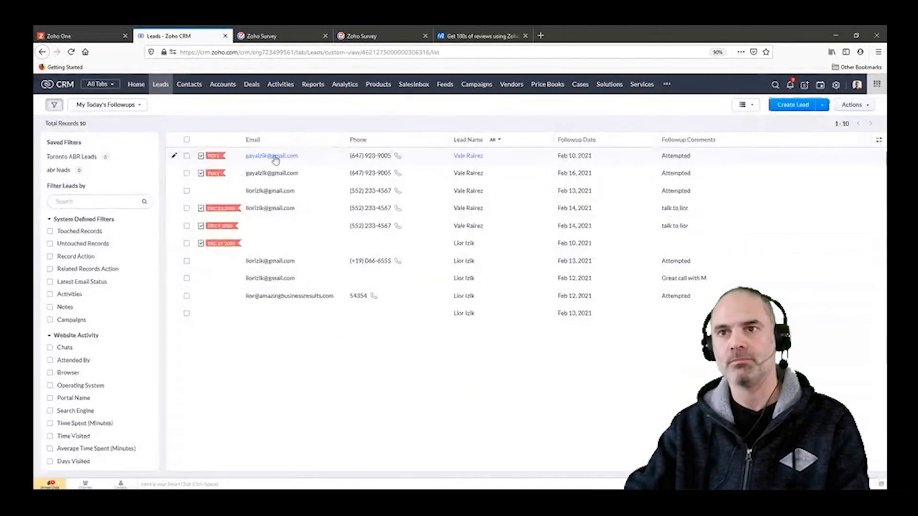
drag(274, 156, 429, 174)
double_click(358, 156)
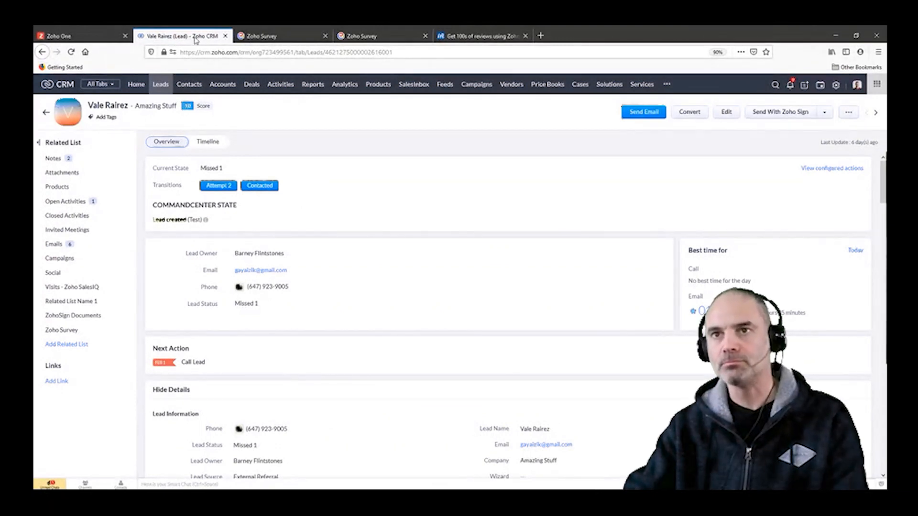
Step: Duplicate the lead record in a second browser tab and open the Amazing Leads Blueprint there from the blueprint settings
click(234, 73)
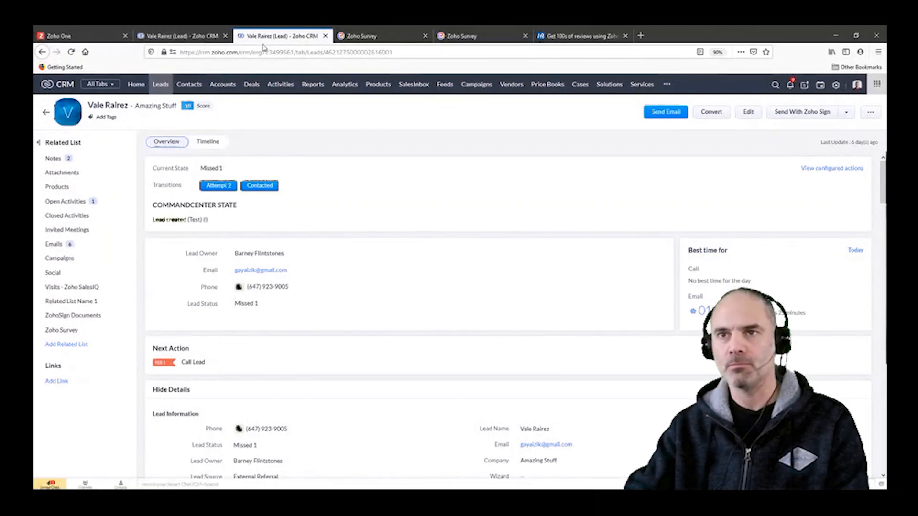
click(191, 39)
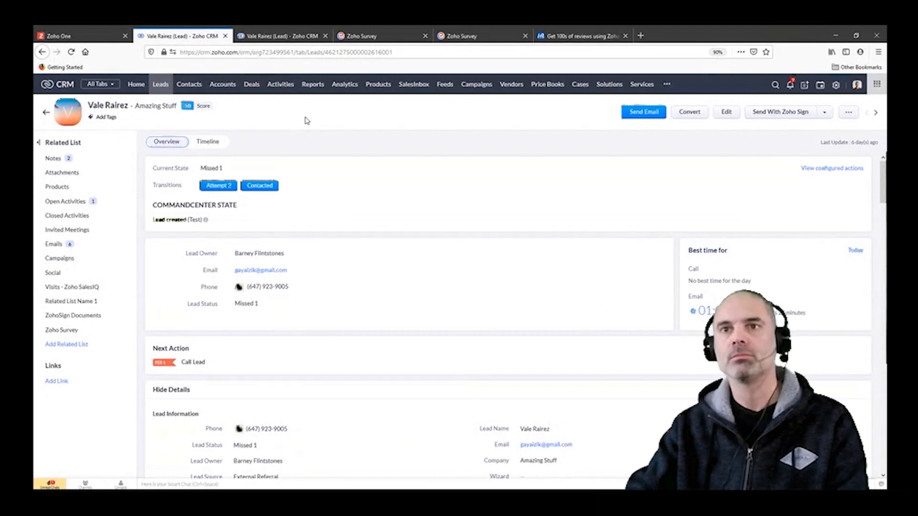
click(282, 36)
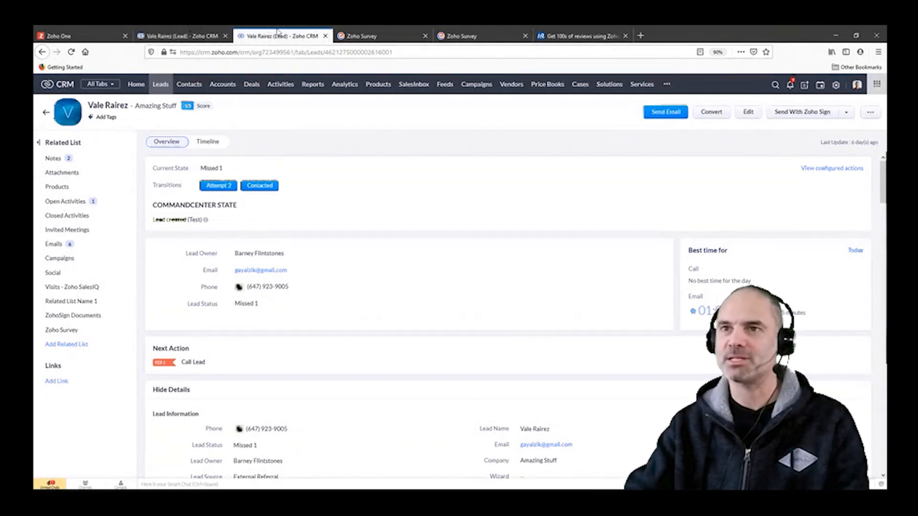
click(836, 85)
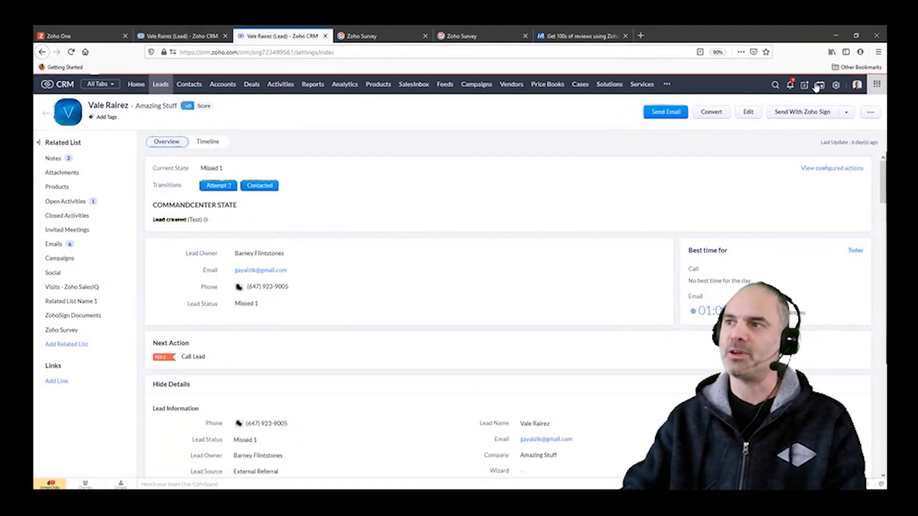
click(322, 291)
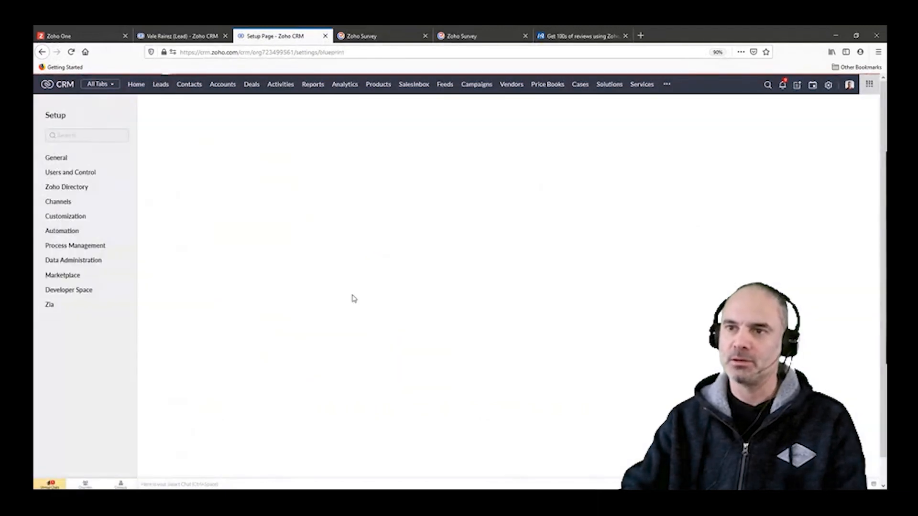
click(201, 292)
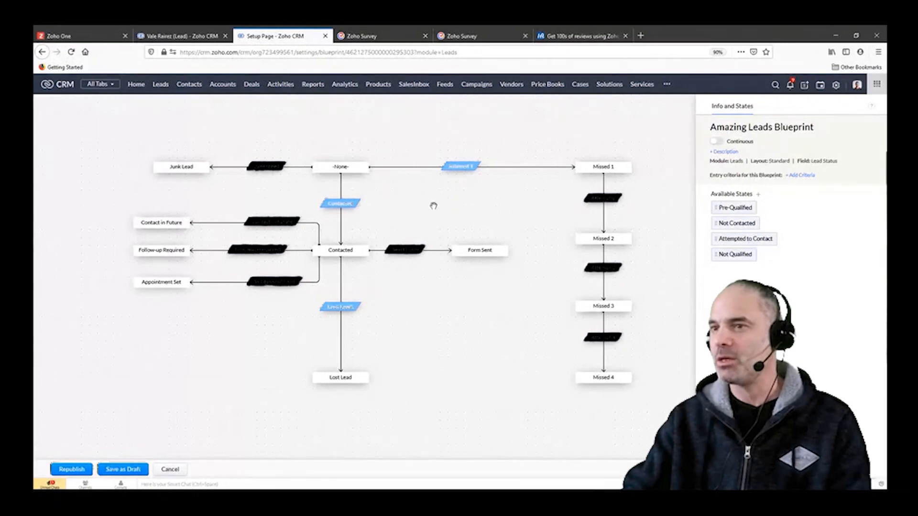
Step: Review the users and roles that can be added as Before-stage owners of the Attempt 1 transition
click(463, 169)
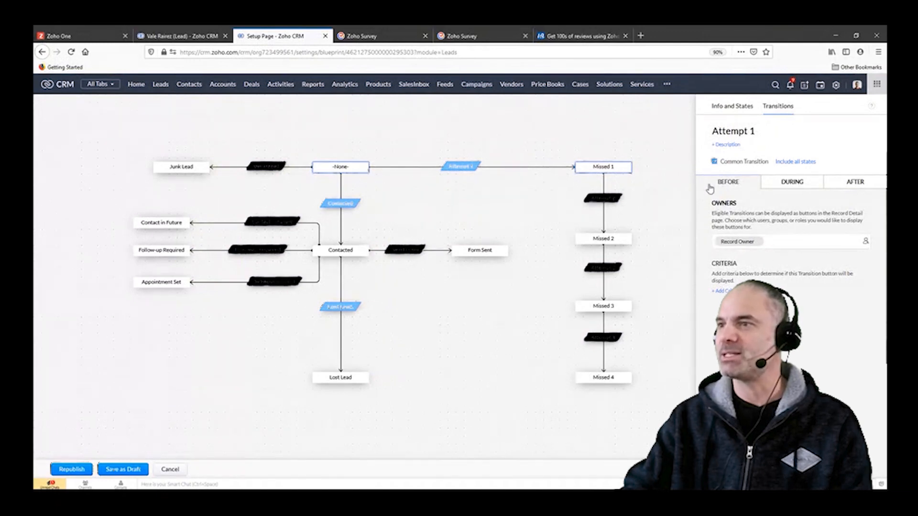
mouse_move(719, 243)
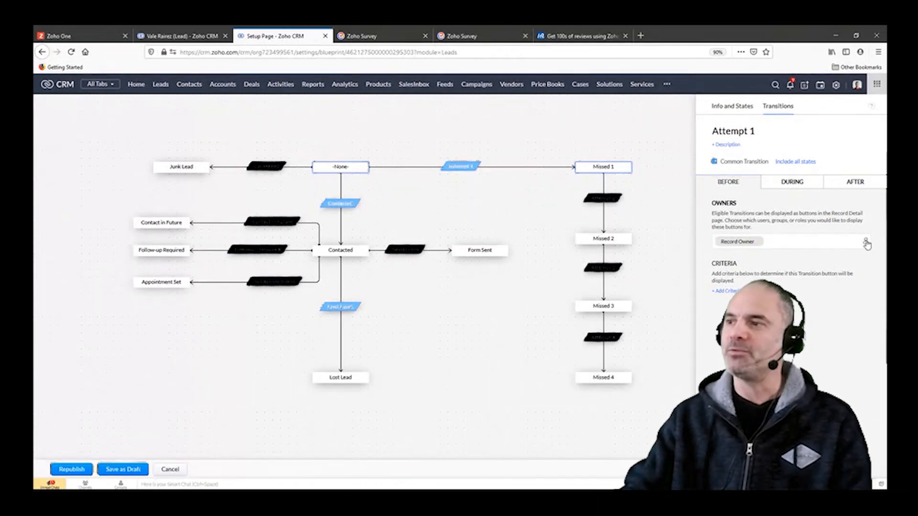
click(866, 243)
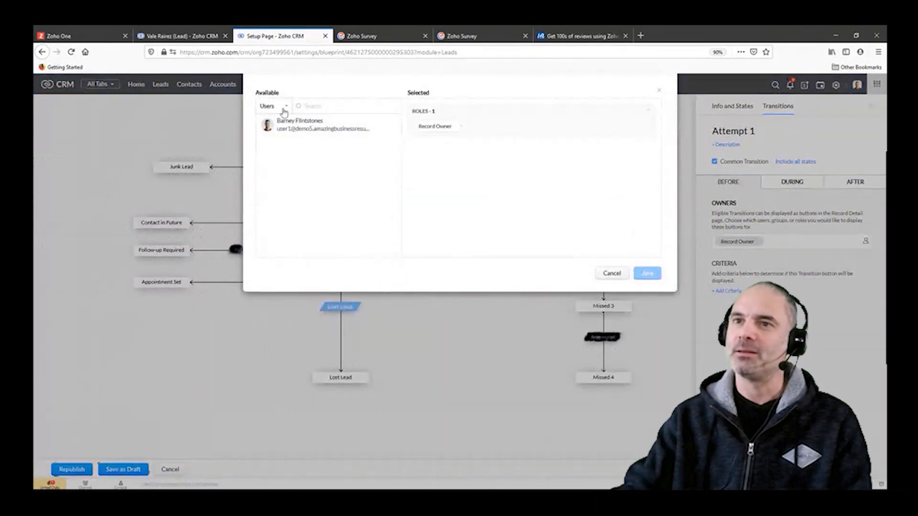
click(283, 106)
click(270, 121)
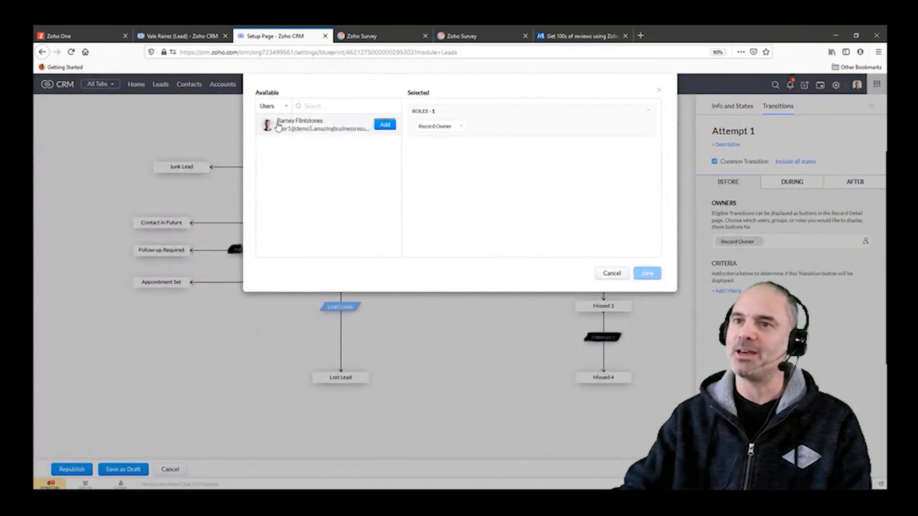
click(285, 108)
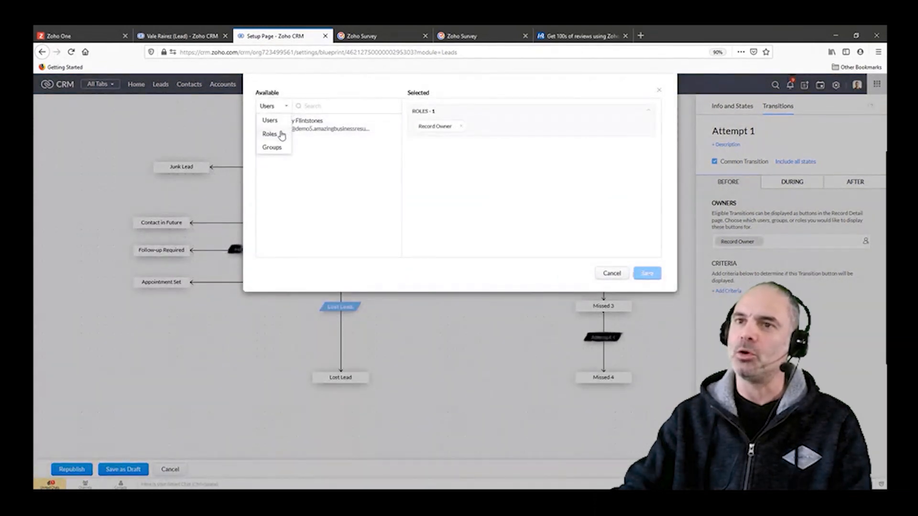
click(280, 135)
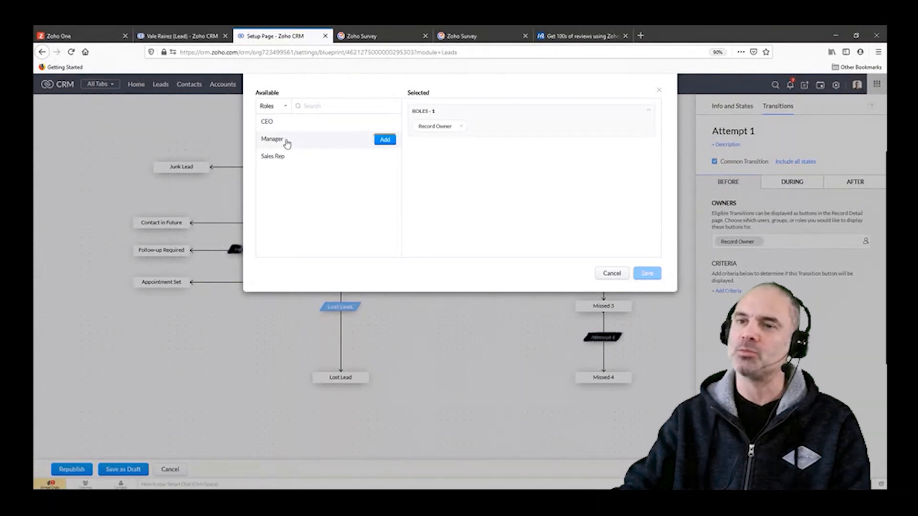
Step: Add the Sales group to the owners of the Attempt 1 transition and save the selection
click(281, 107)
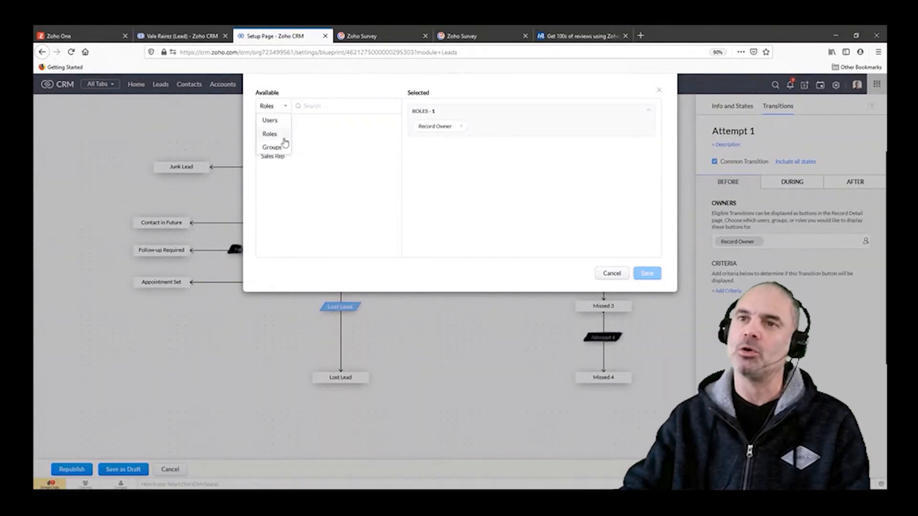
click(272, 148)
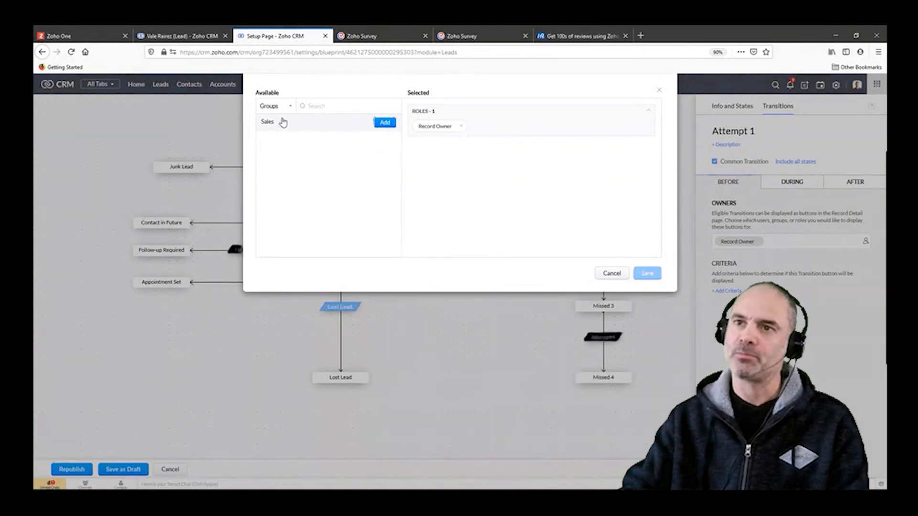
click(385, 123)
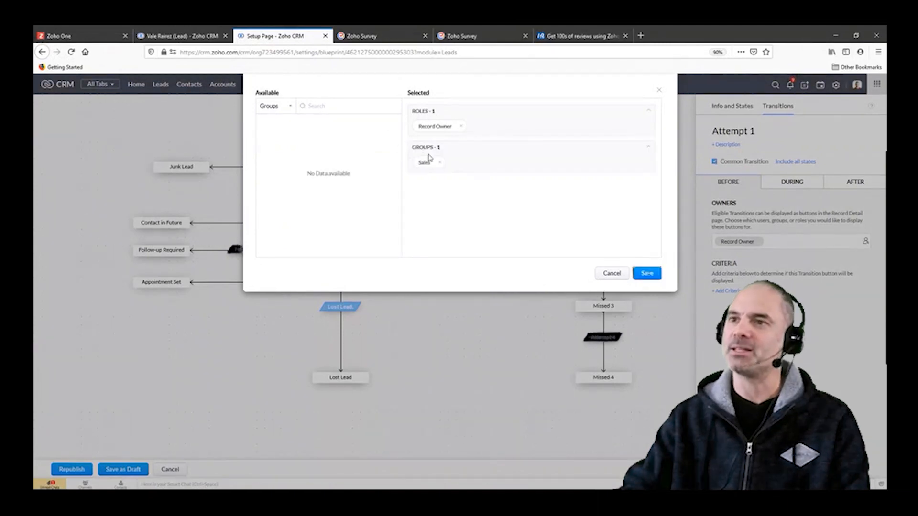
click(646, 273)
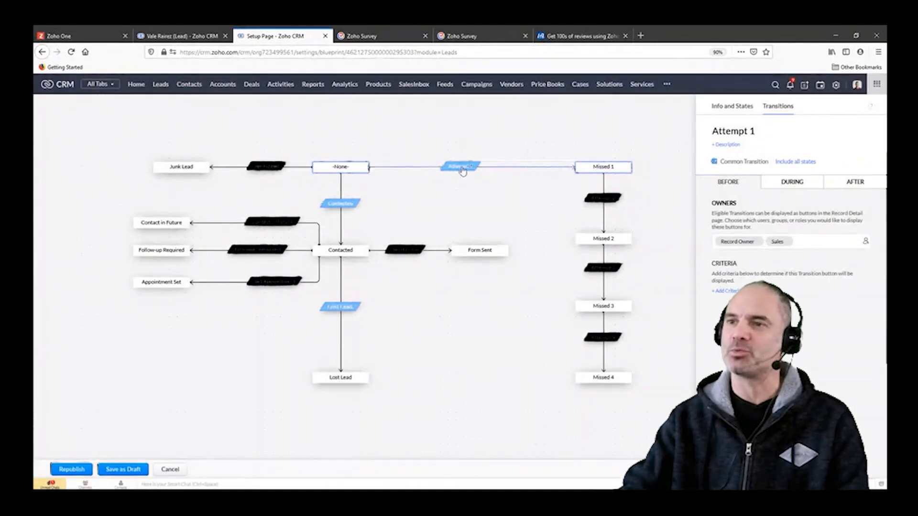
Step: Check the Before-stage owners of the transitions between the Missed states, the Contacted transition and the one leading to Form Sent
click(599, 199)
click(603, 268)
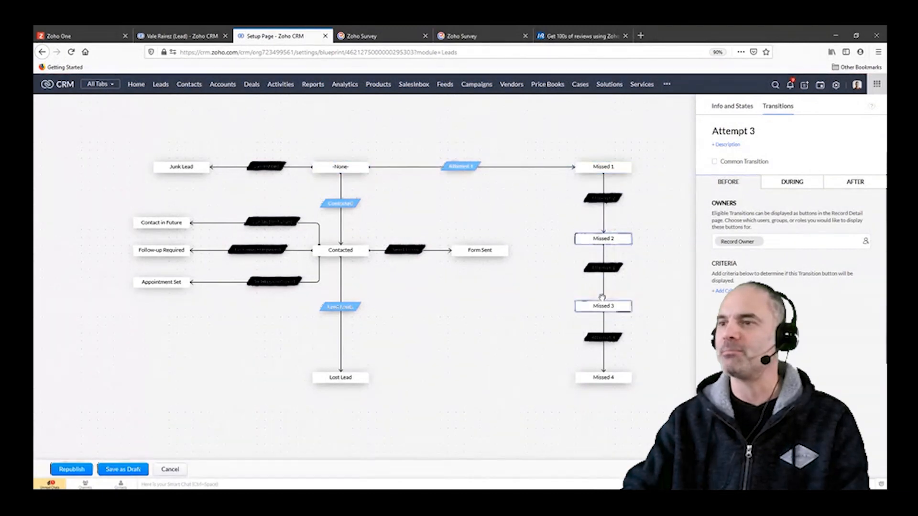
click(603, 337)
click(341, 203)
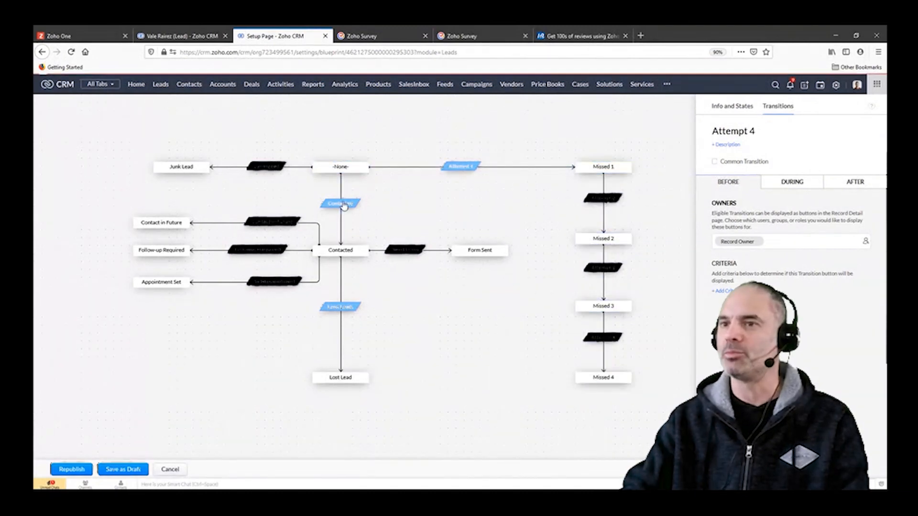
click(405, 249)
click(481, 305)
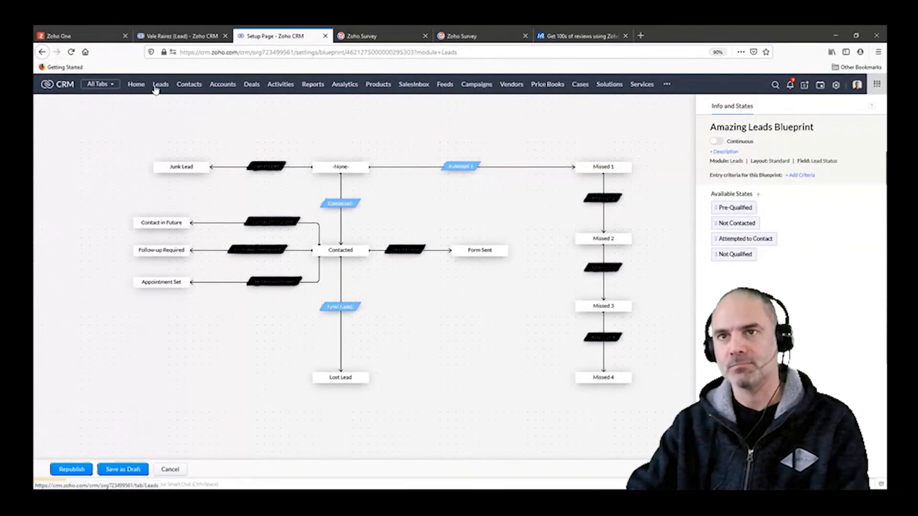
Step: Return to the Amazing Stuff lead record, browse the fields available in its Business Card View settings, and close them without saving
click(182, 36)
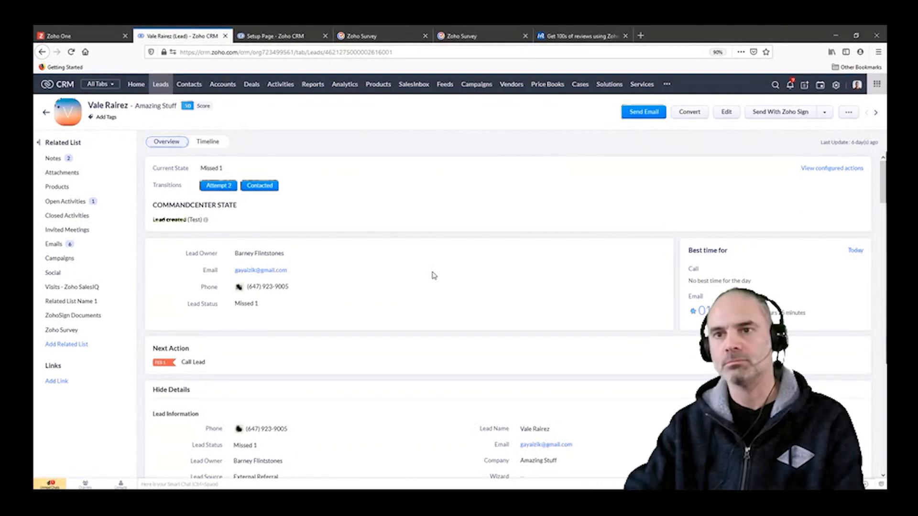
drag(88, 106, 131, 106)
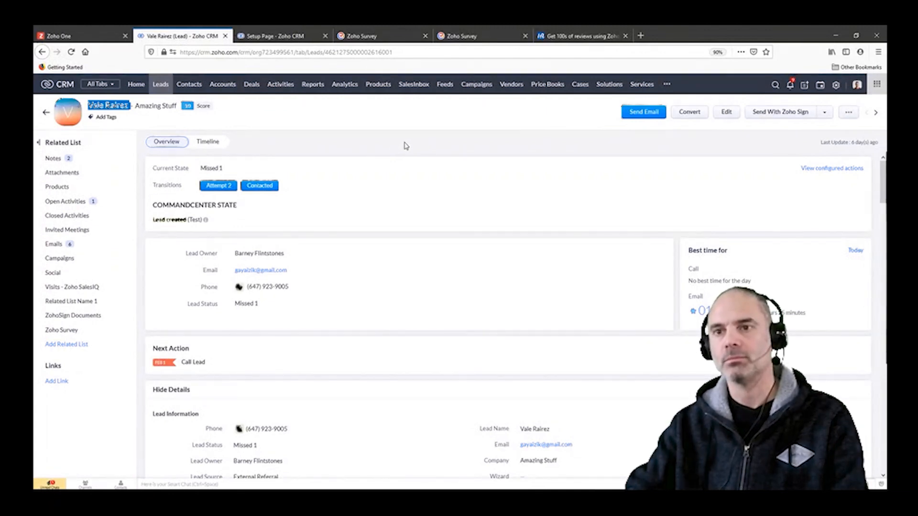
click(850, 114)
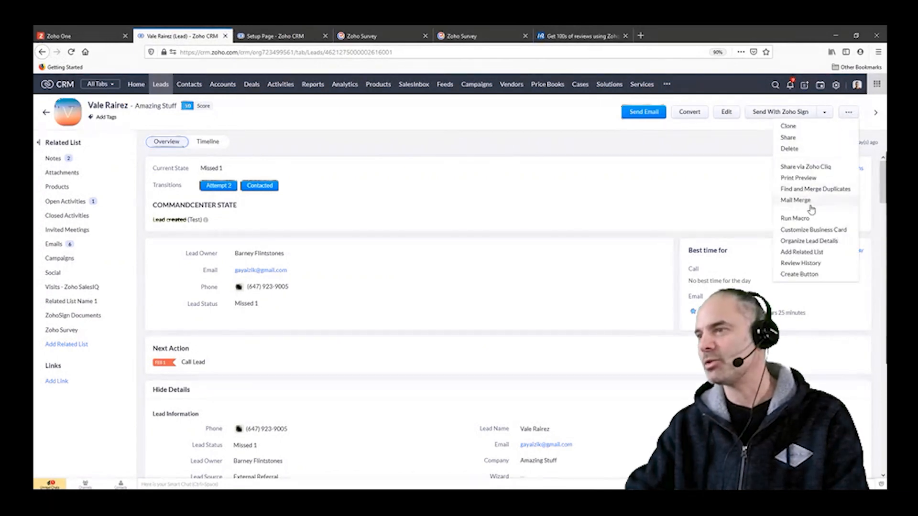
click(815, 231)
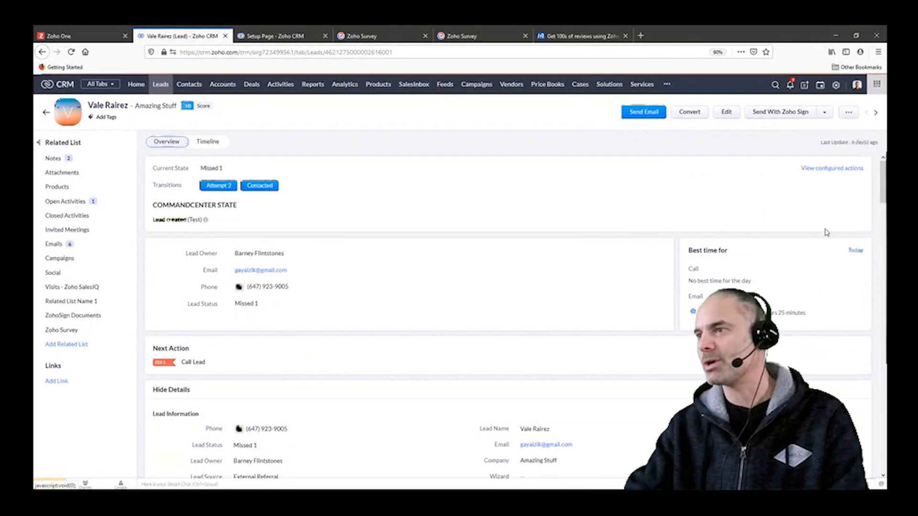
click(409, 144)
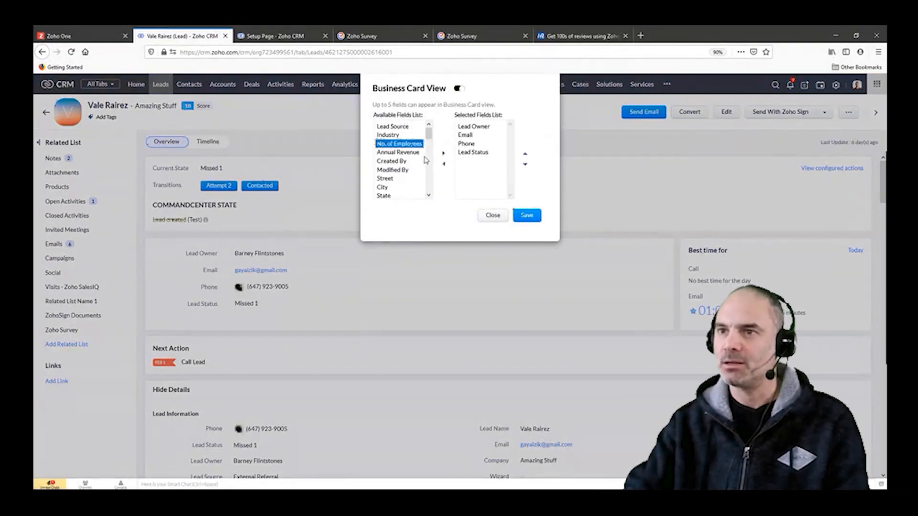
key(n)
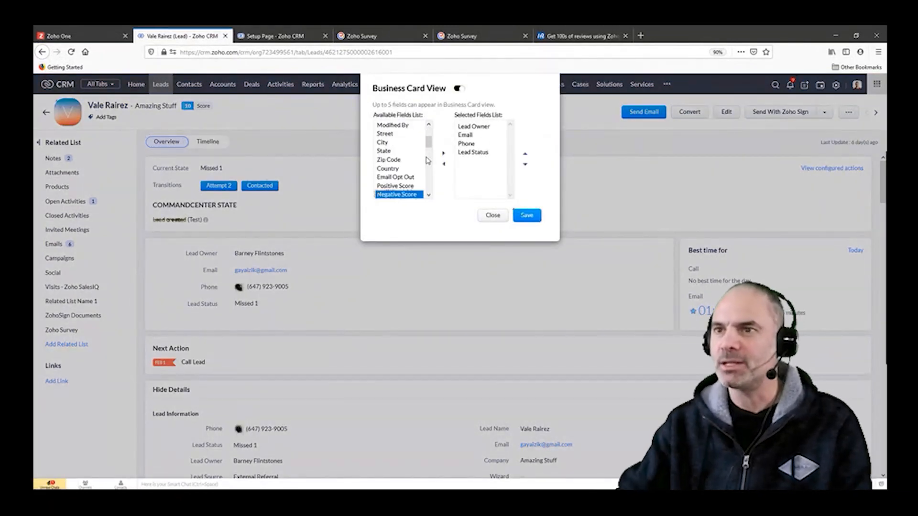
drag(429, 143, 441, 190)
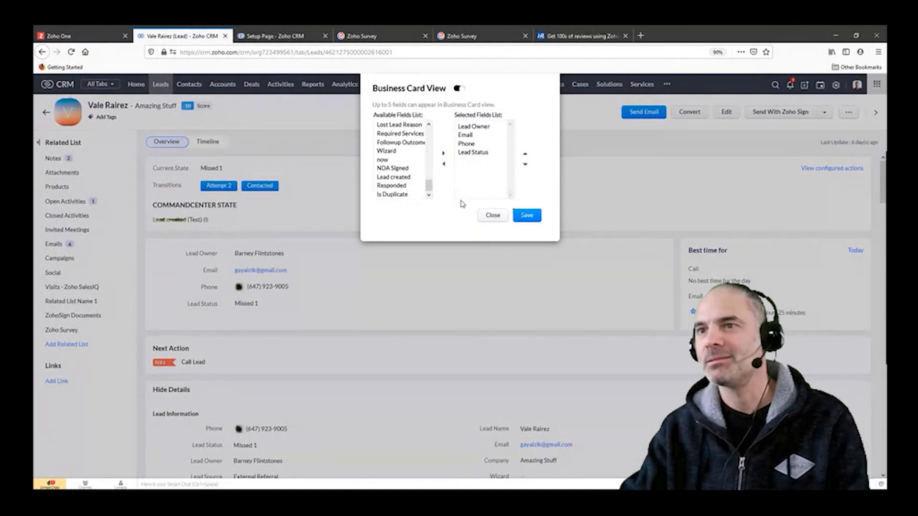
click(493, 216)
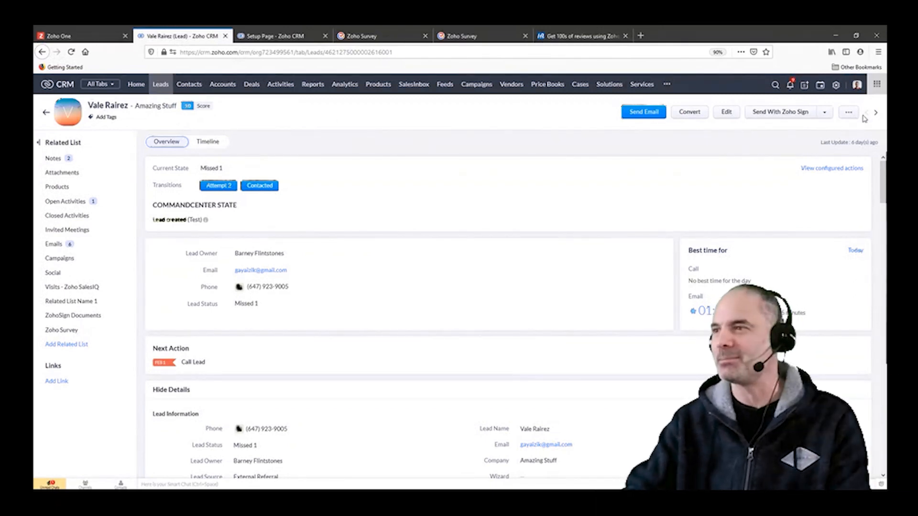
Step: Show the additional actions available for the lead record, and look at Zoho Cliq before returning to Zoho CRM
click(849, 112)
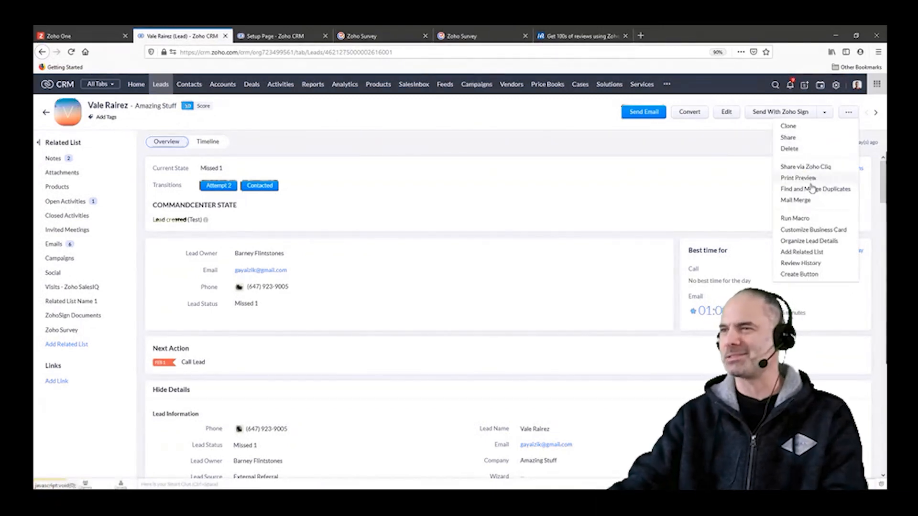
click(561, 181)
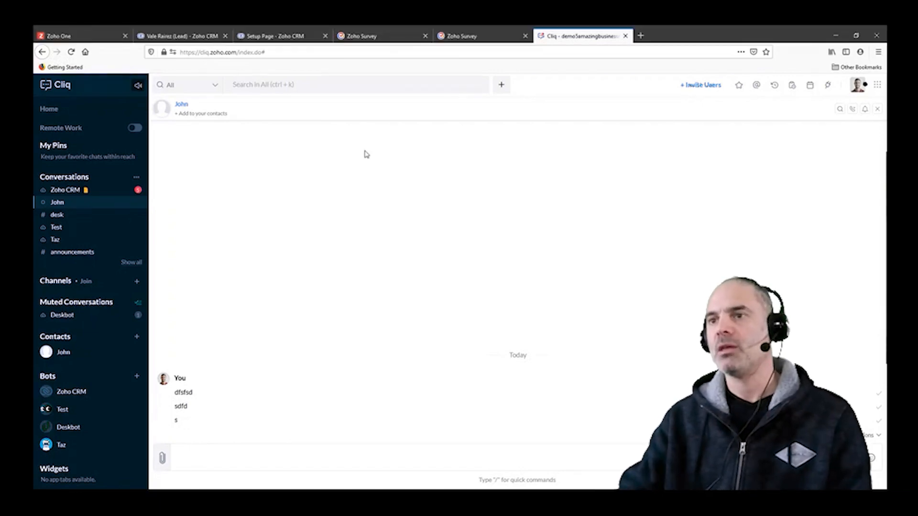
click(183, 41)
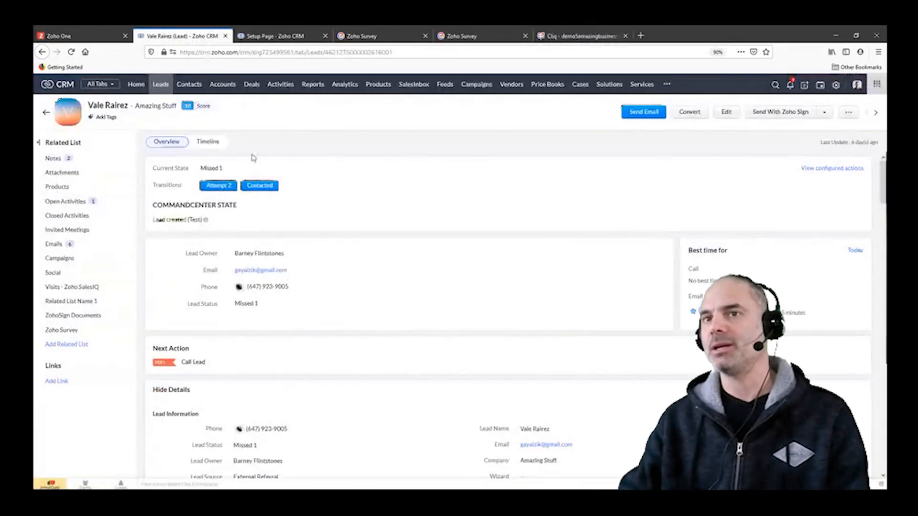
Step: Open the Amazing Business Results licenses deal from the Deals module and review its details down to the Reviews Process section
click(251, 84)
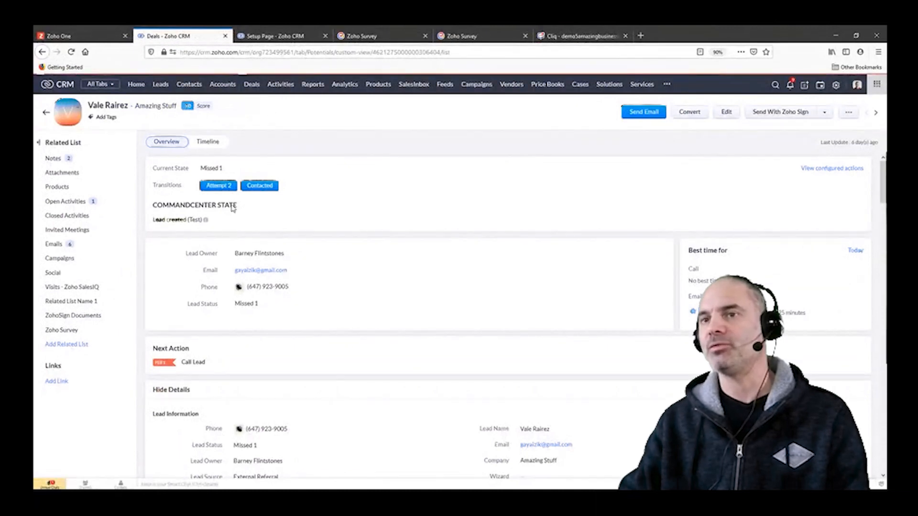
click(334, 167)
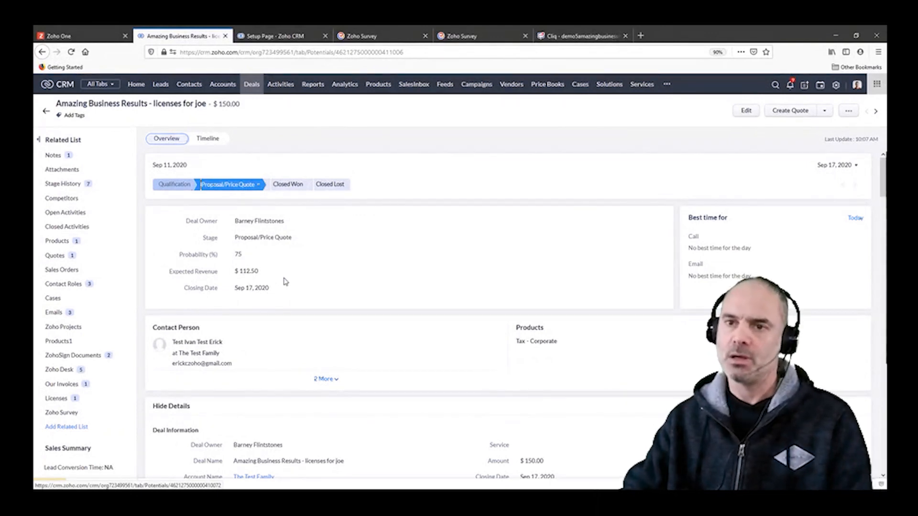
mouse_move(251, 223)
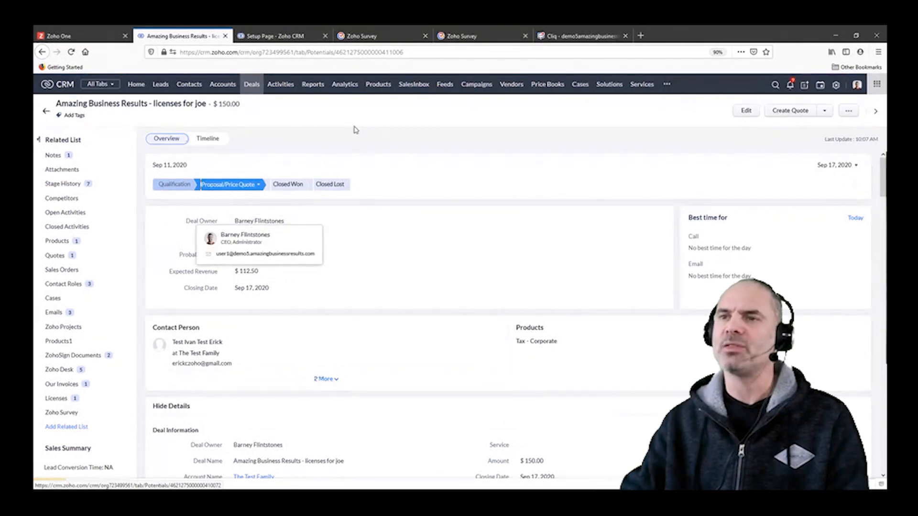
scroll(427, 215, down, 4)
scroll(406, 241, up, 2)
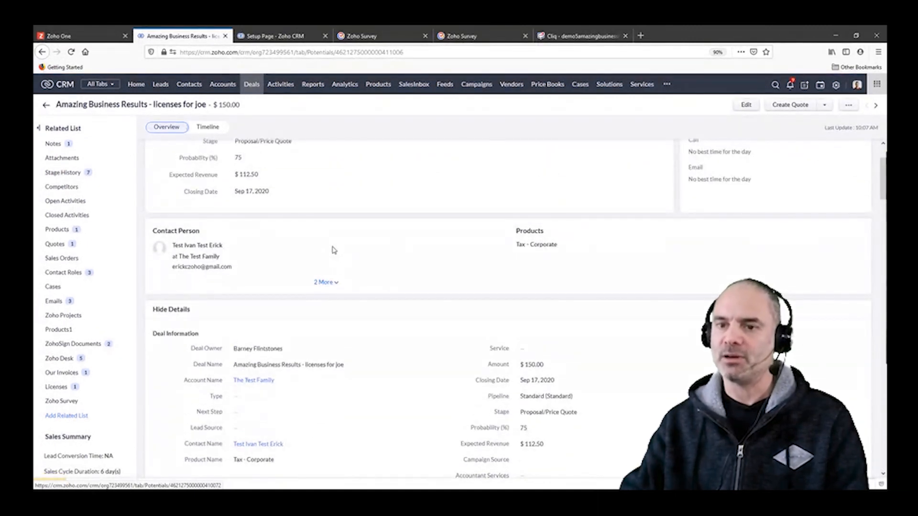
scroll(333, 249, down, 7)
scroll(420, 303, down, 4)
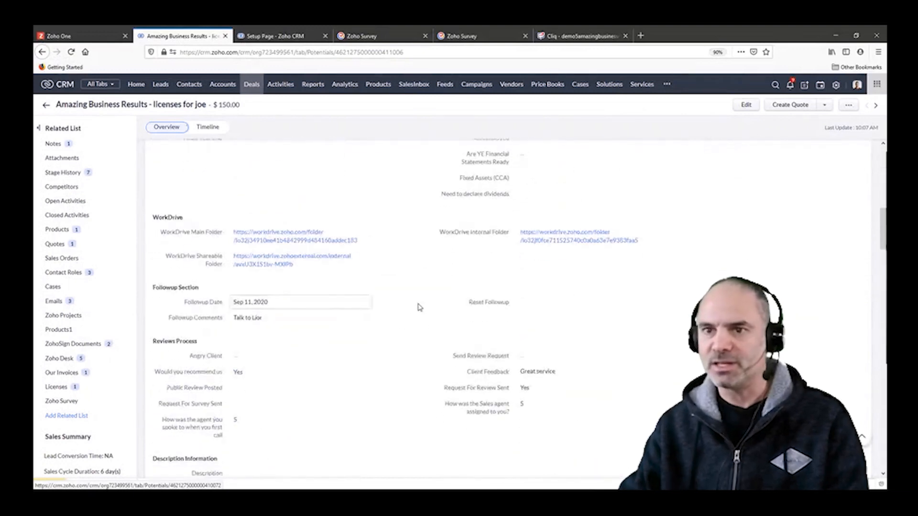
Step: Look through the deal's remaining details and search the page for "last", leaving the Fixed Assets (CCA) field unedited
scroll(420, 308, down, 5)
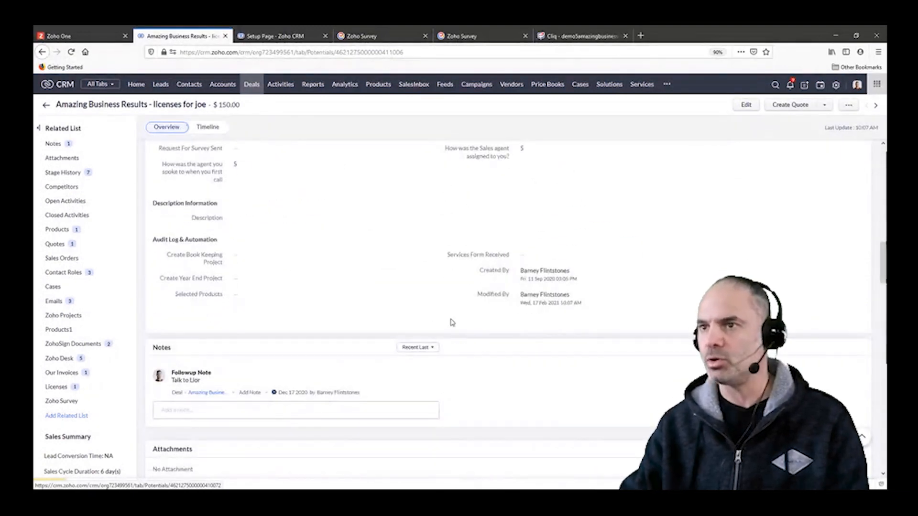
scroll(452, 323, up, 3)
scroll(423, 306, up, 2)
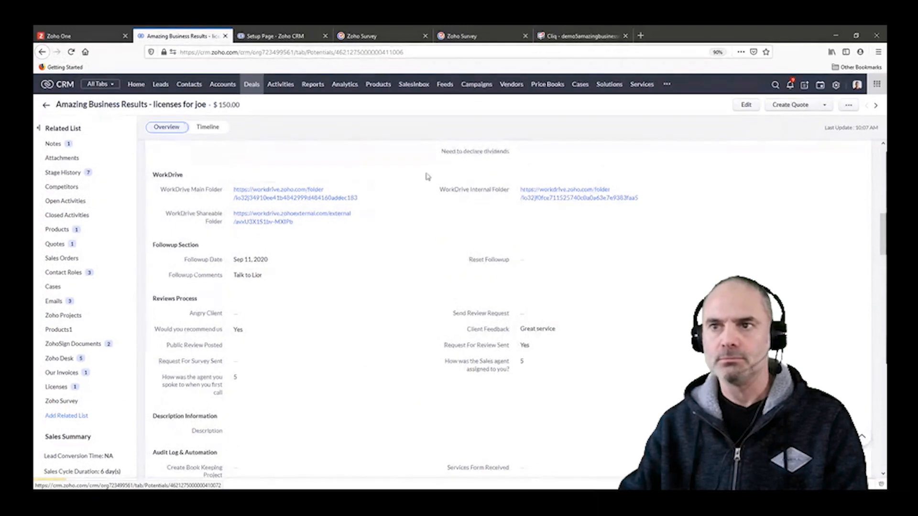
click(621, 145)
key(ctrl+f)
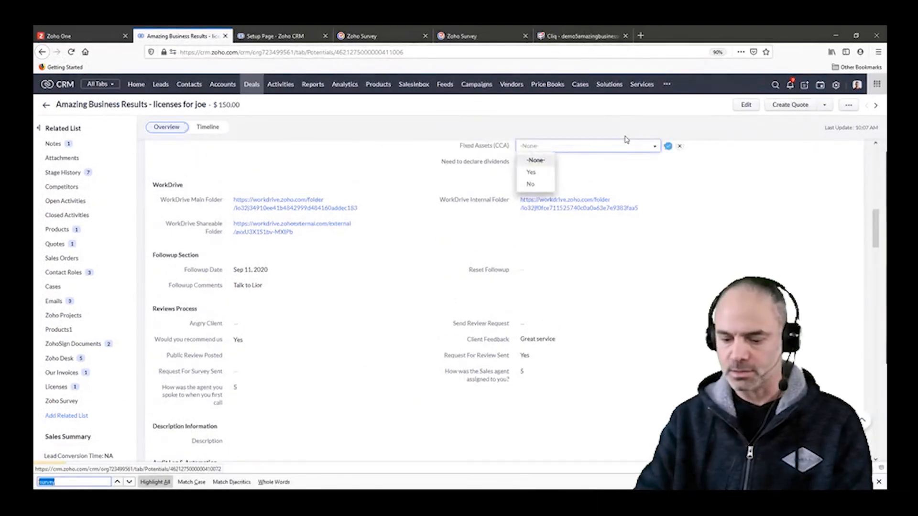
text(last)
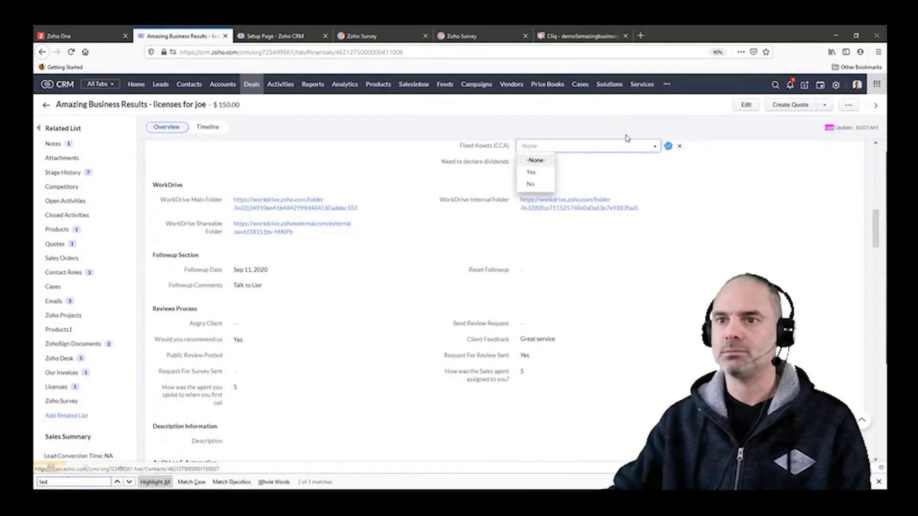
click(679, 146)
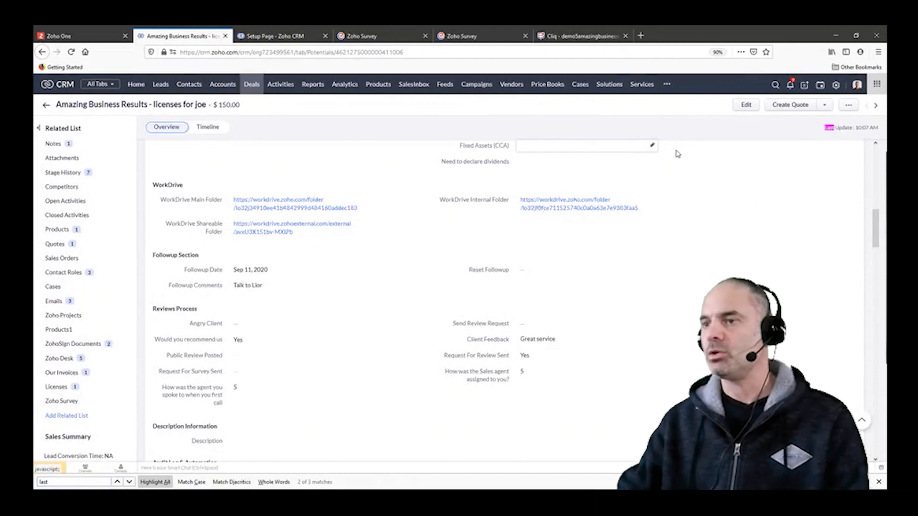
Step: Review the Deal Information section and highlight the deal's Last Update time
scroll(664, 194, up, 4)
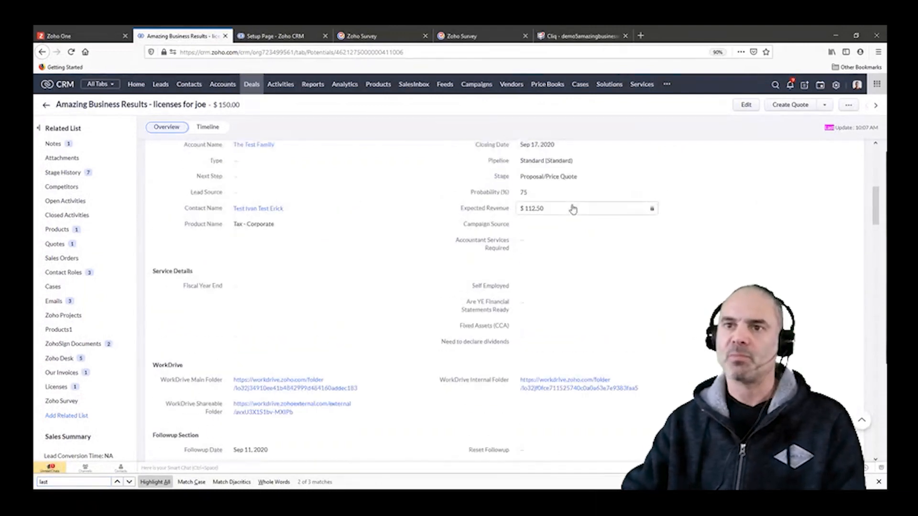
scroll(573, 209, up, 2)
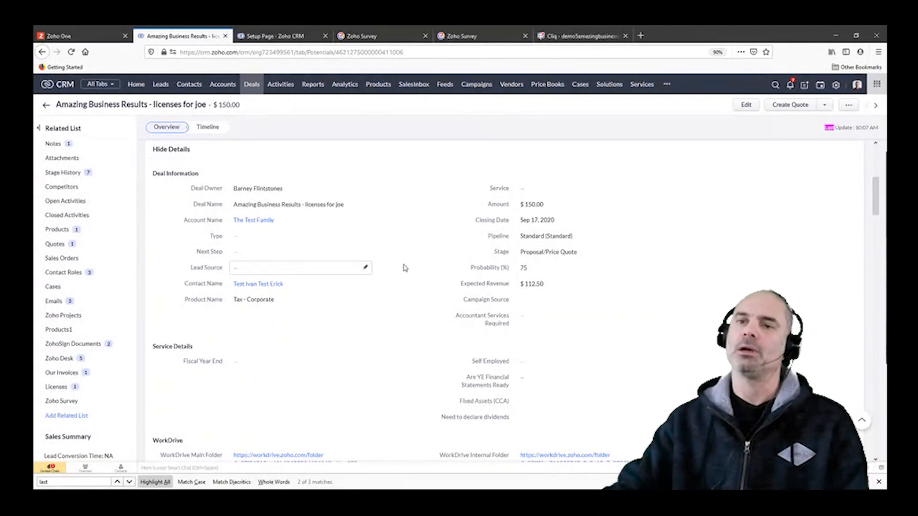
scroll(405, 273, up, 3)
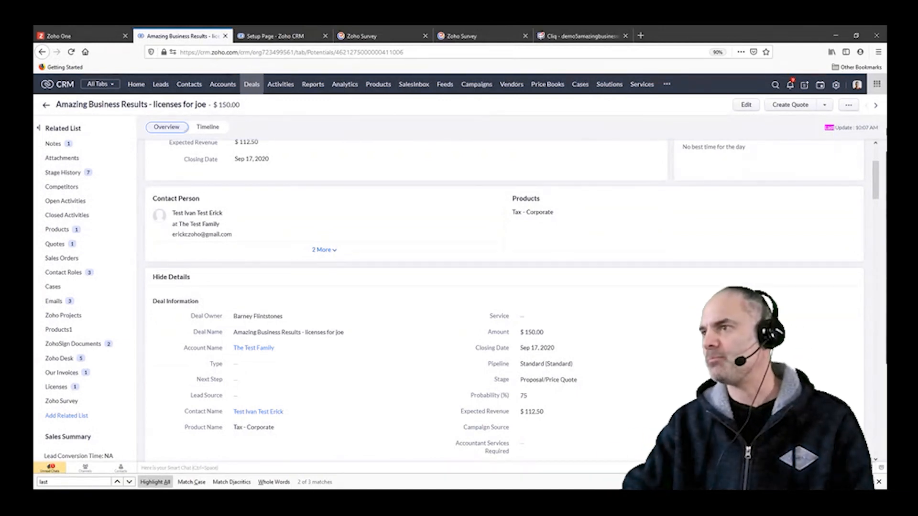
drag(816, 124, 878, 127)
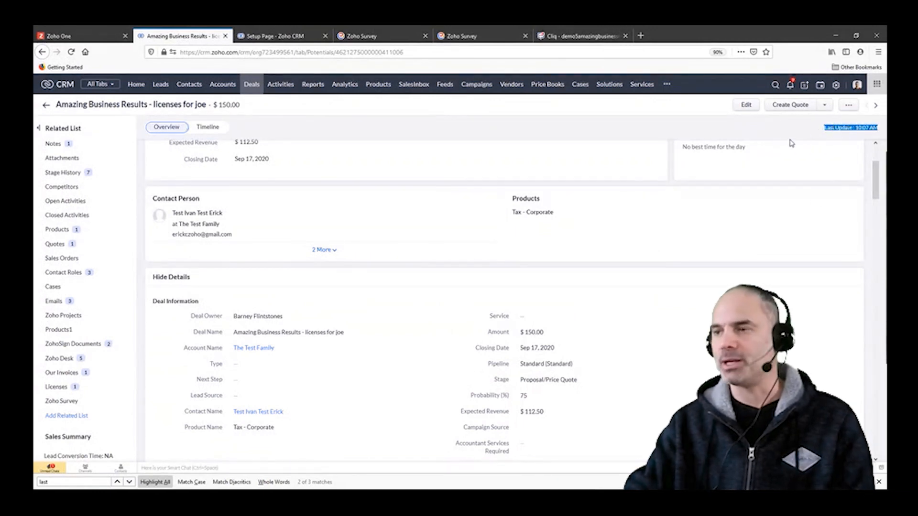
click(816, 137)
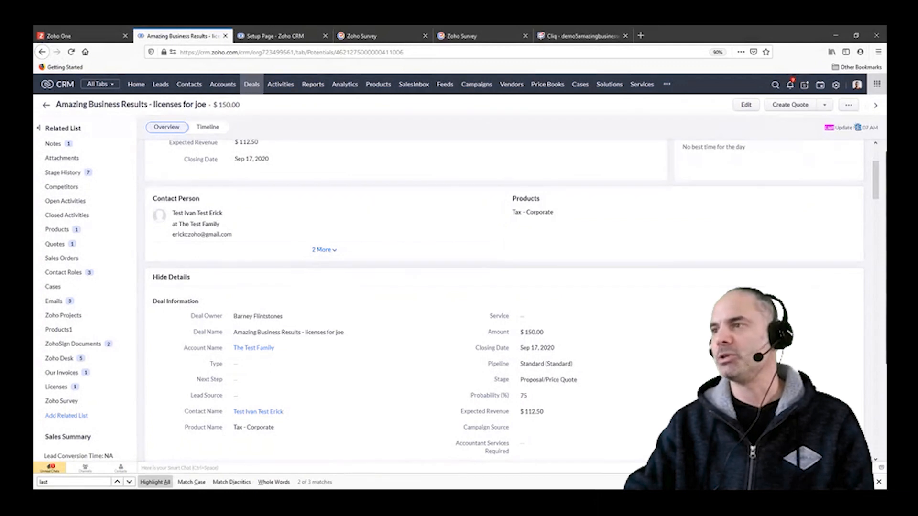
triple_click(856, 127)
click(842, 125)
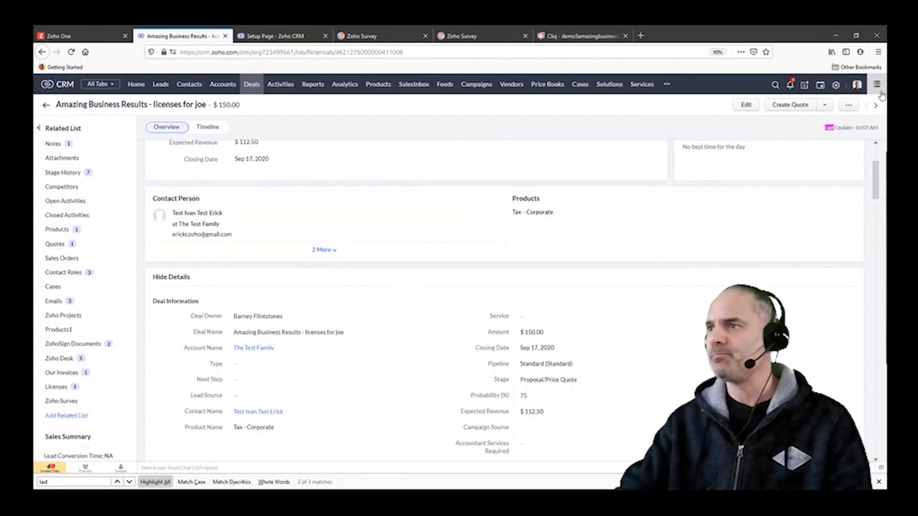
Step: Add a date field named Last Contact to the Deal Information section of the Standard deals layout, save, and leave the layout editor
click(745, 106)
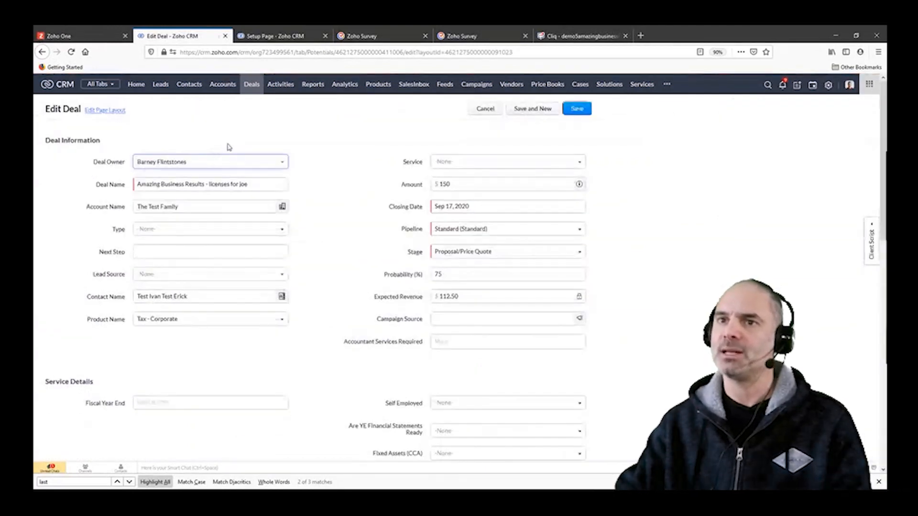
click(119, 111)
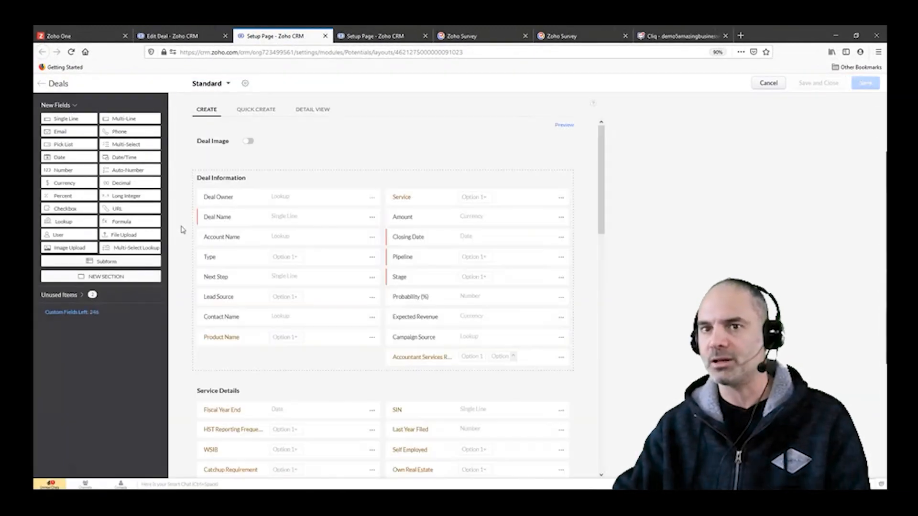
drag(67, 157, 280, 351)
text(Last)
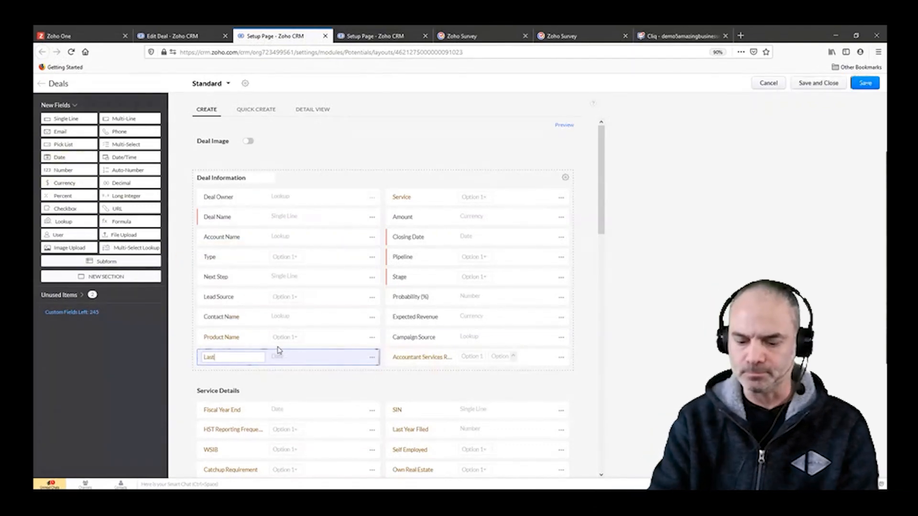
text( Contact)
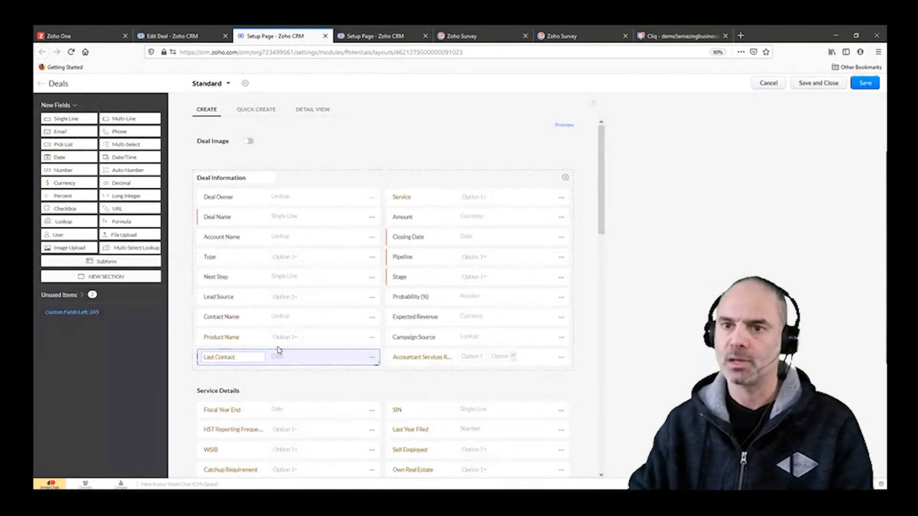
key(Return)
click(865, 83)
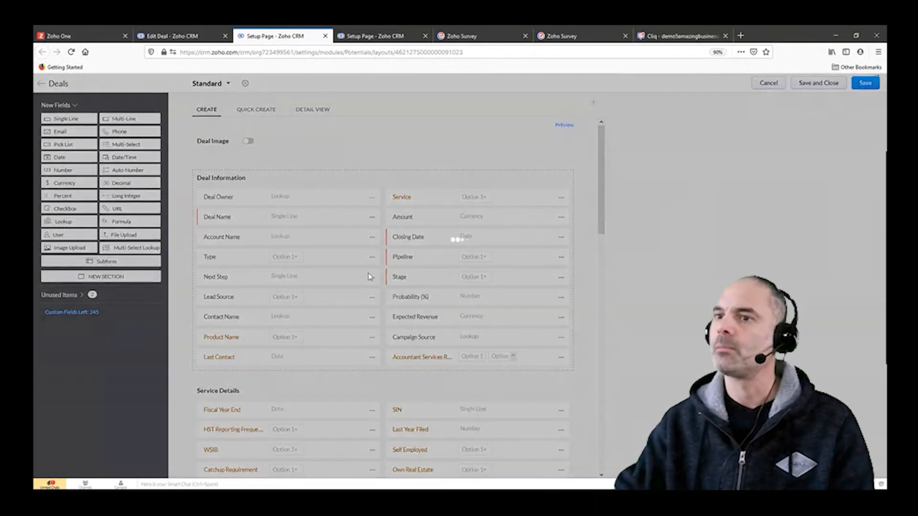
click(766, 84)
Step: Start a new workflow rule in the CRM setup for the Deals module
click(836, 85)
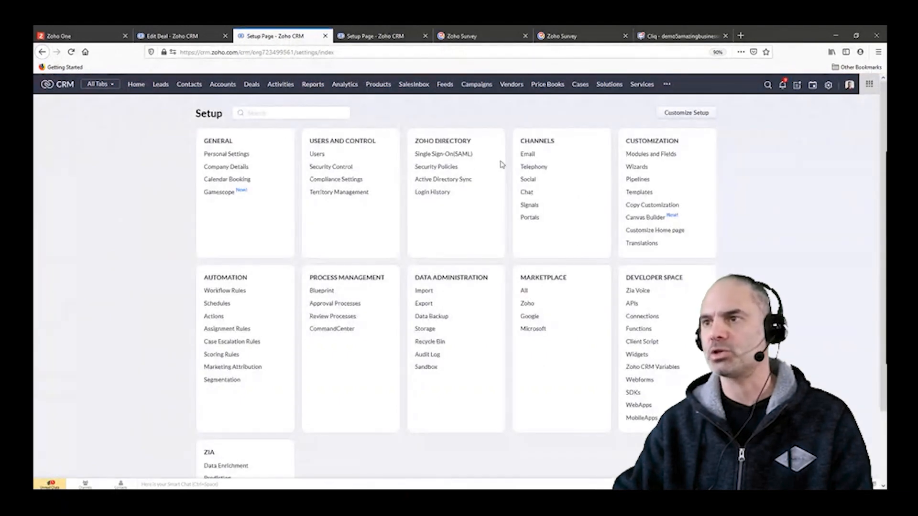
click(227, 292)
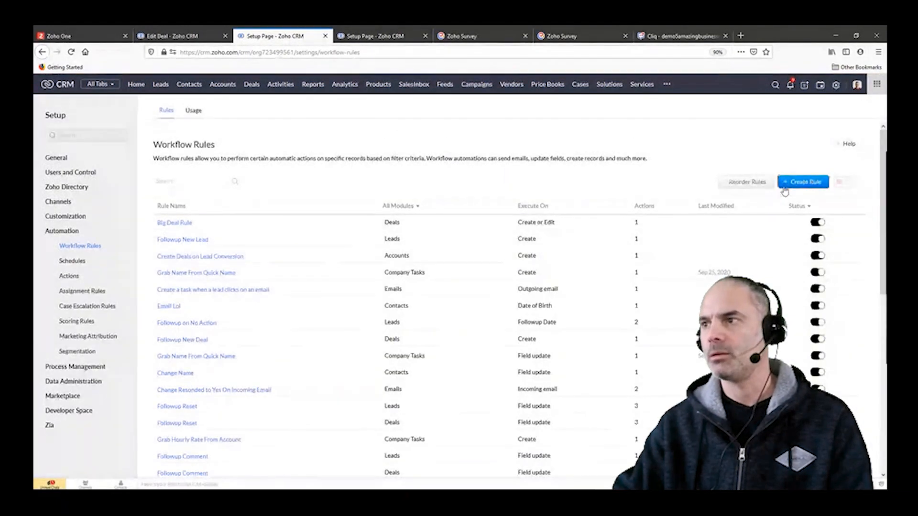
click(794, 182)
click(417, 119)
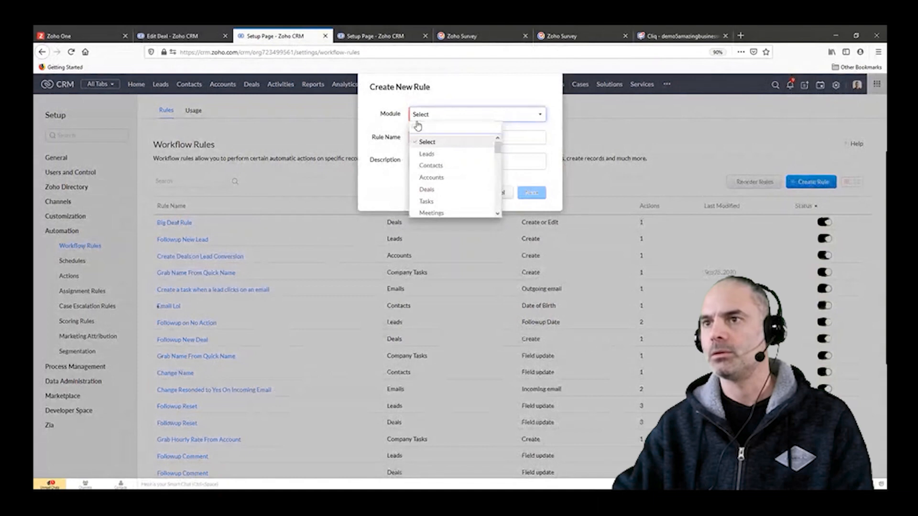
click(432, 189)
Step: Name the rule "Send Cliq 2 Weeks After No Contact" and continue to its trigger settings
click(437, 139)
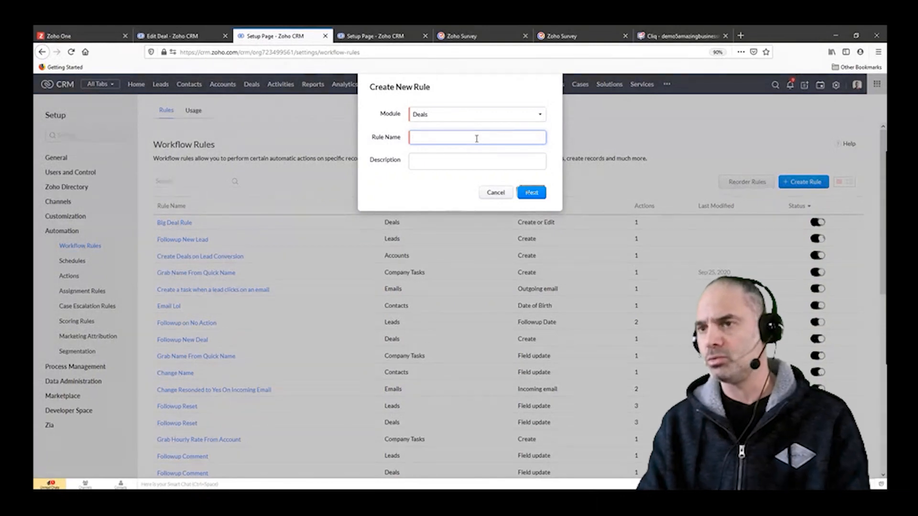
text(Se)
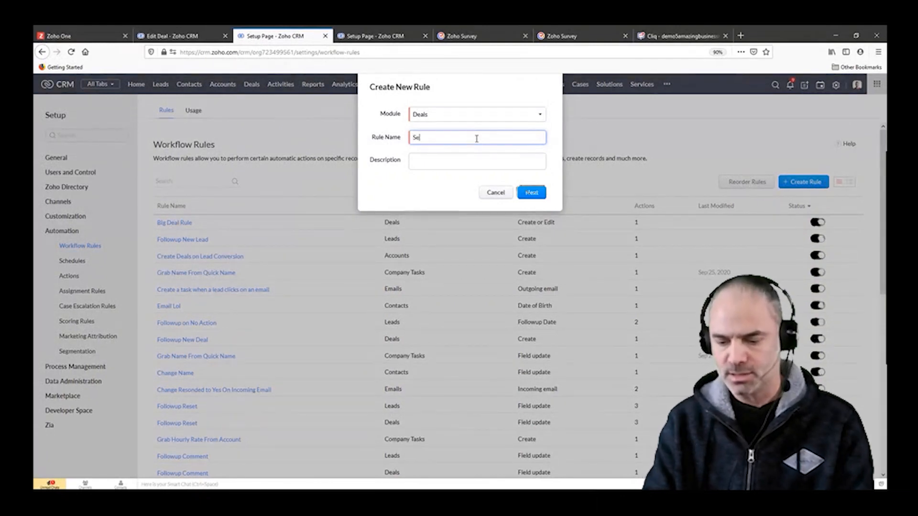
text(nd Cliq )
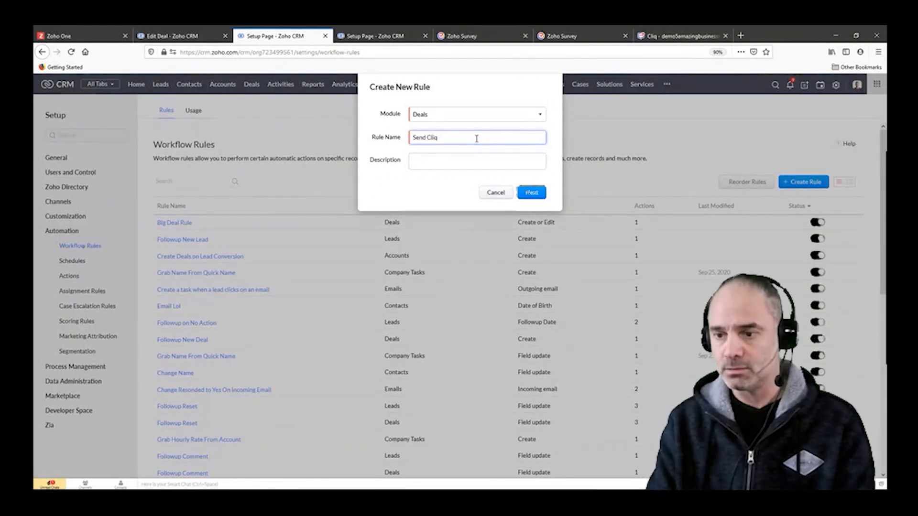
text(2 Wekks)
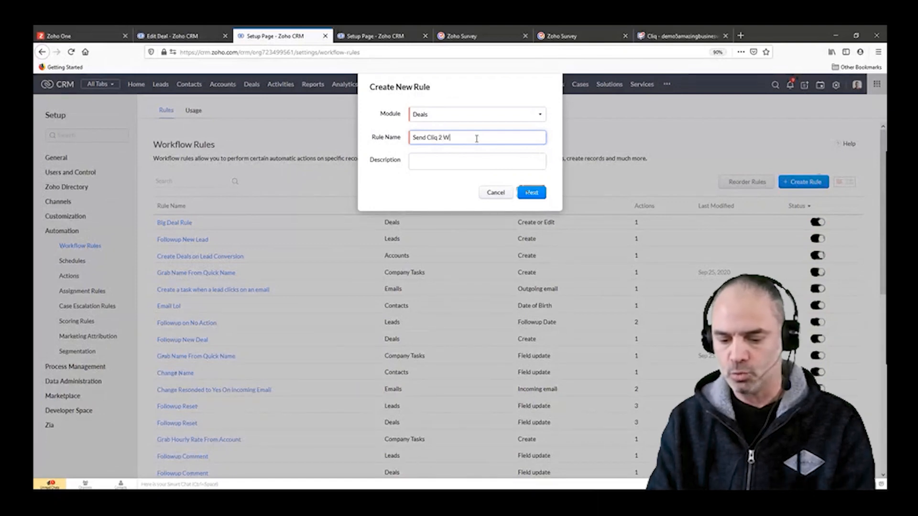
key(BackSpace)
key(BackSpace)
key(BackSpace)
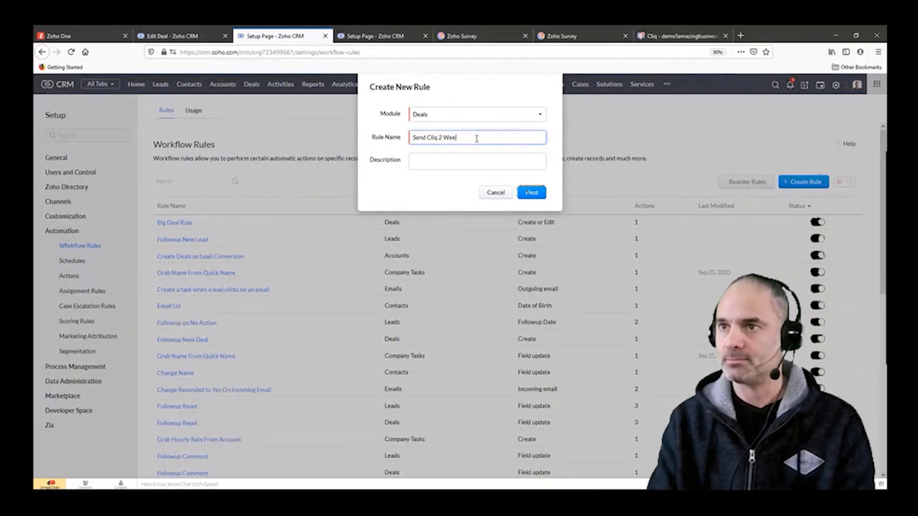
text(ks After)
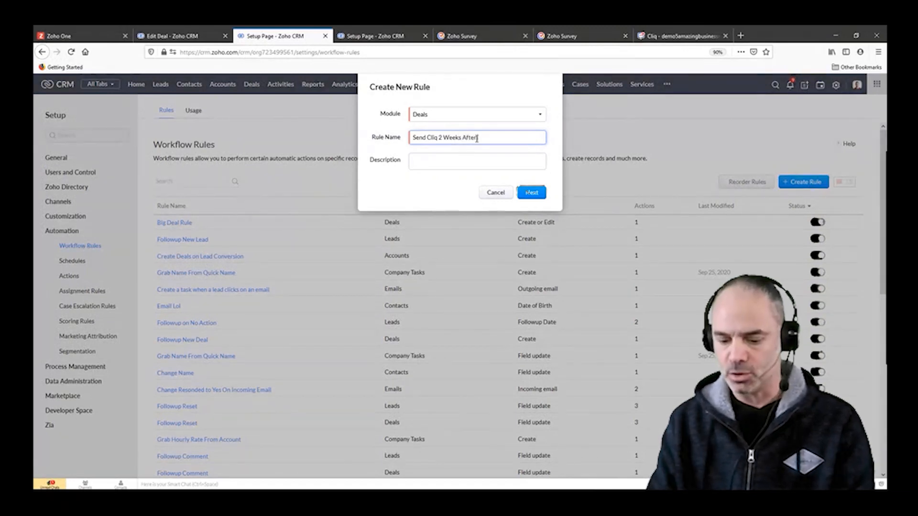
text( No Contact)
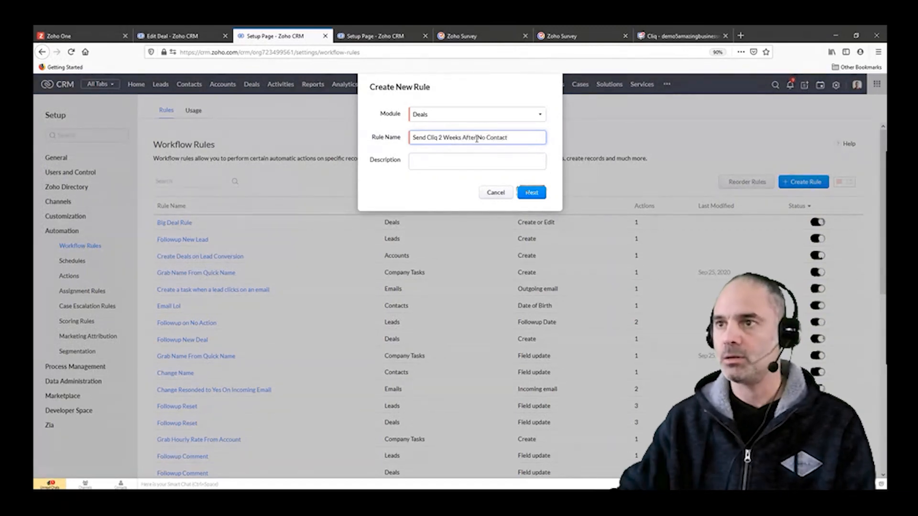
click(532, 193)
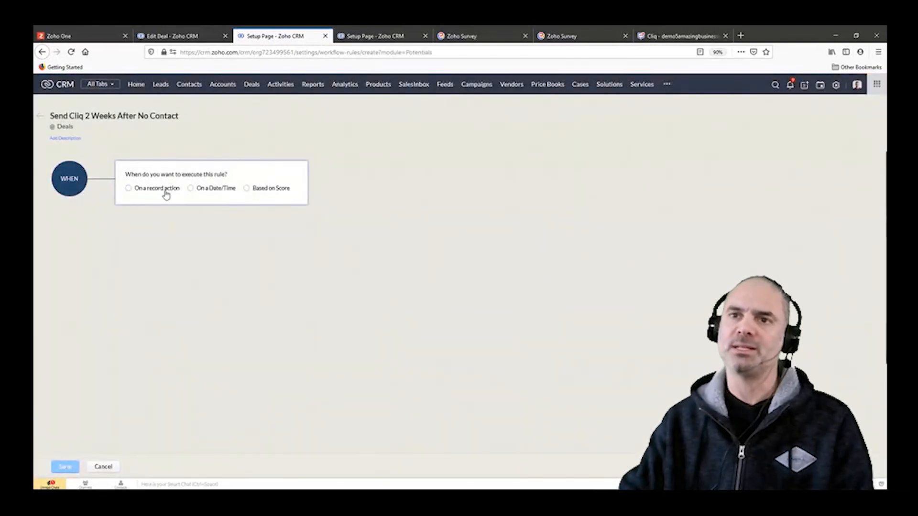
Step: Set the rule to execute on a date/time, 14 days after the Last Contact date, and confirm the trigger
click(208, 190)
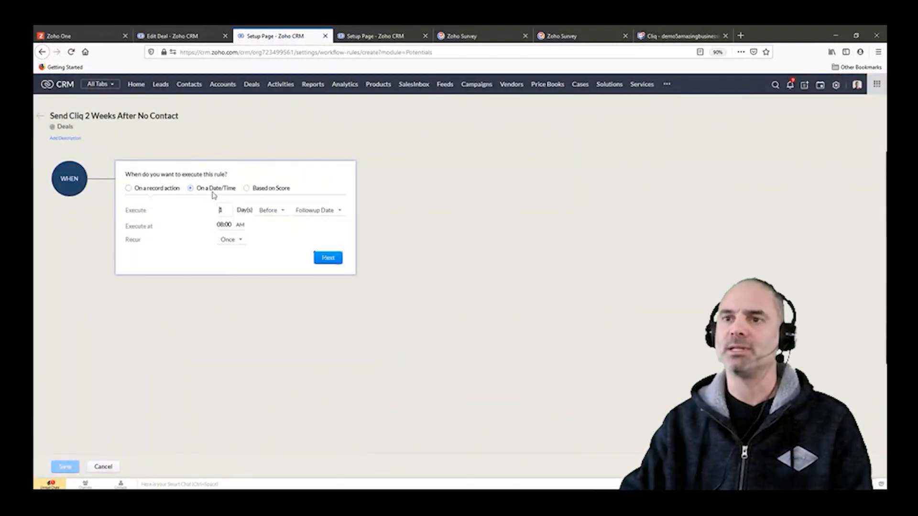
click(306, 213)
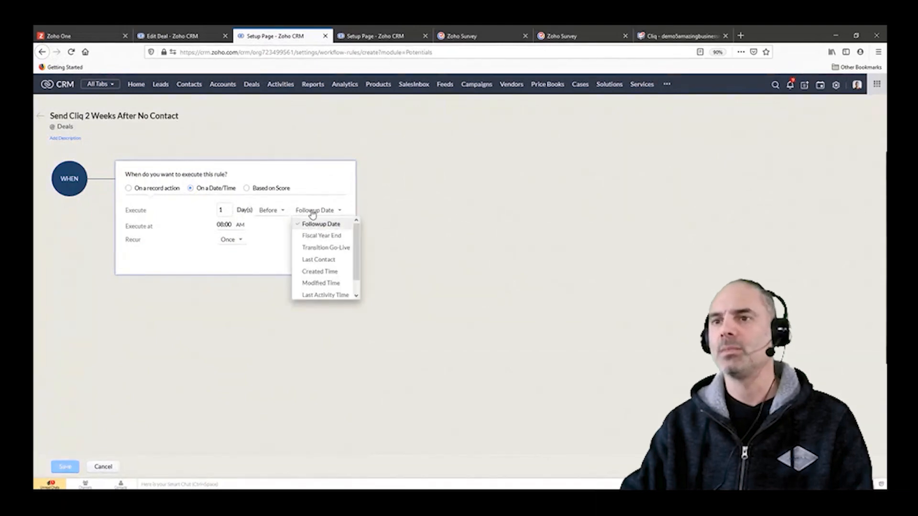
scroll(328, 277, down, 1)
click(319, 246)
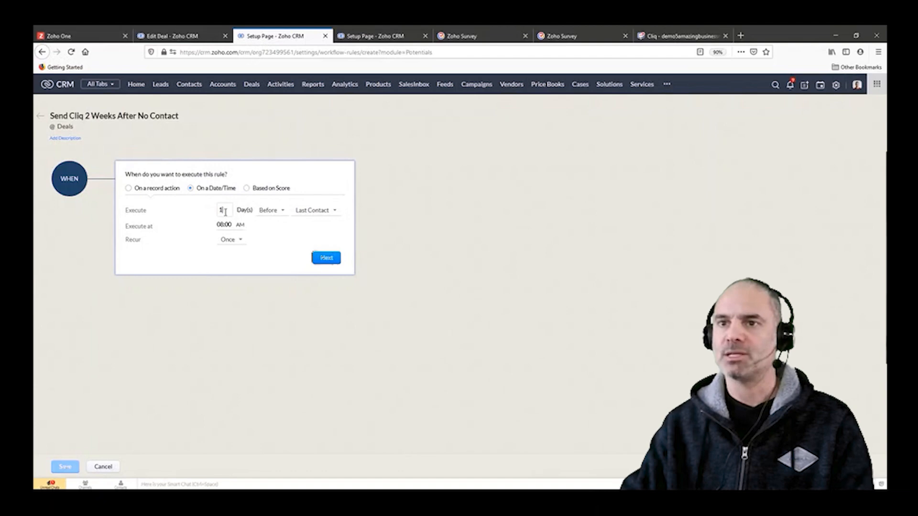
click(269, 212)
click(272, 236)
click(229, 211)
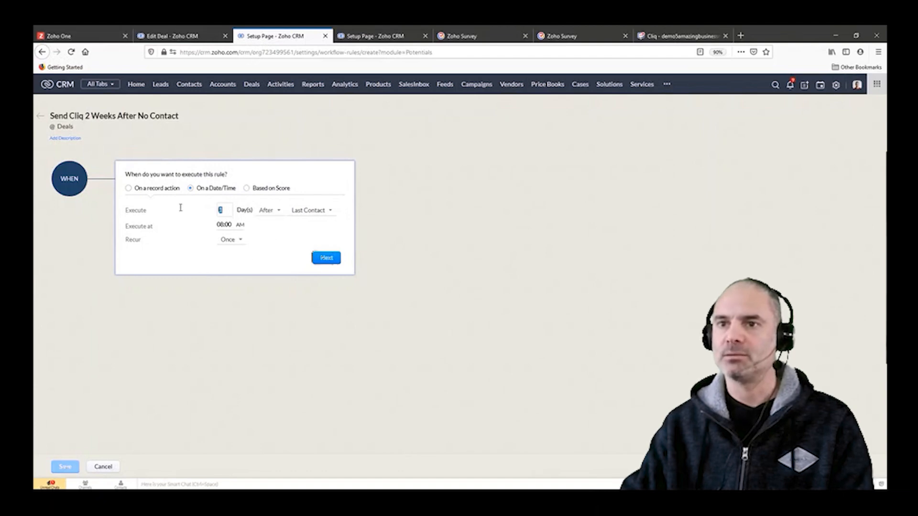
click(331, 258)
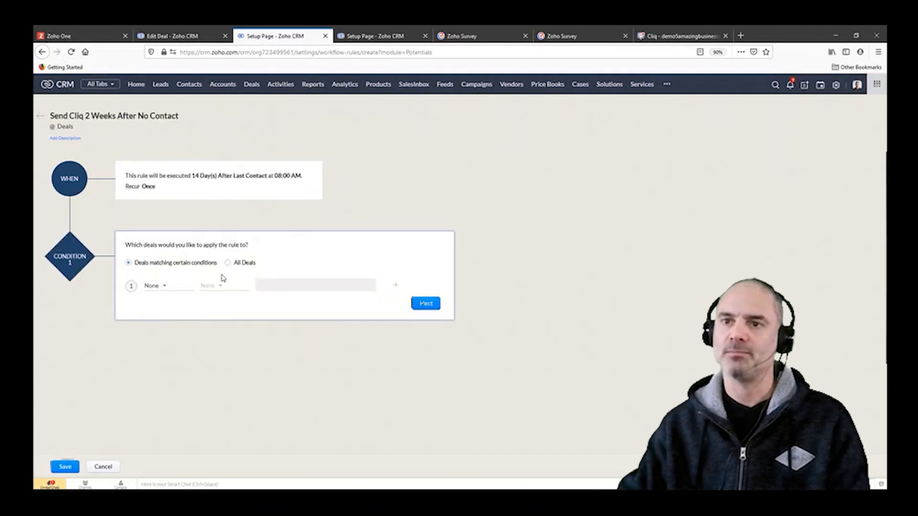
Step: Base the rule's condition on the Stage field of matching deals, using the isn't comparison
click(240, 263)
click(207, 266)
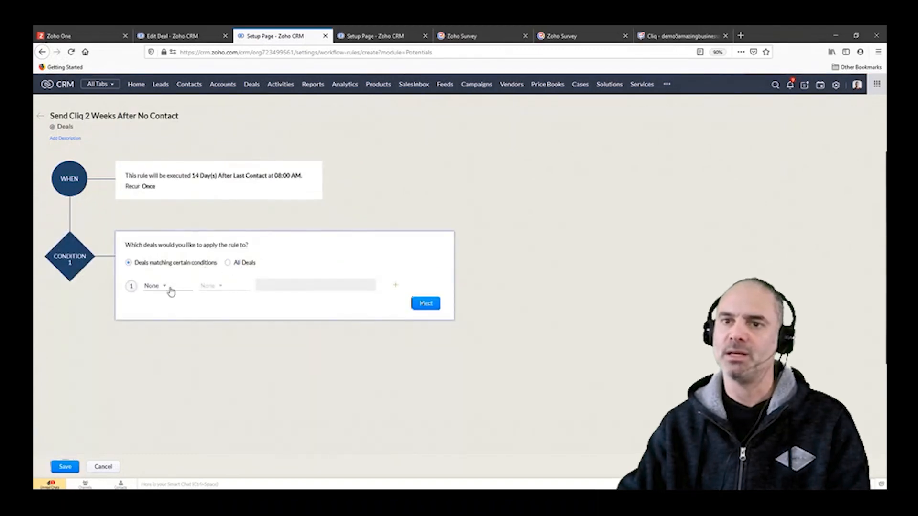
click(166, 286)
text(stag)
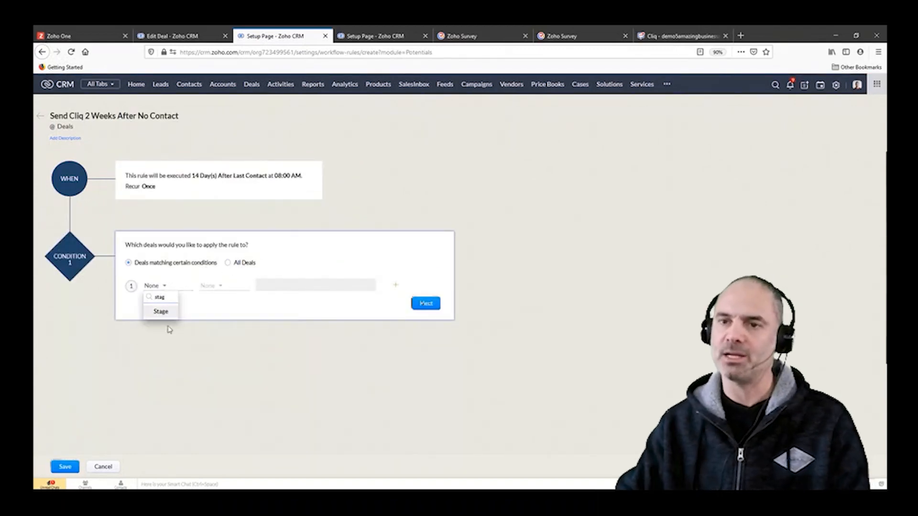
click(154, 313)
click(212, 286)
click(228, 321)
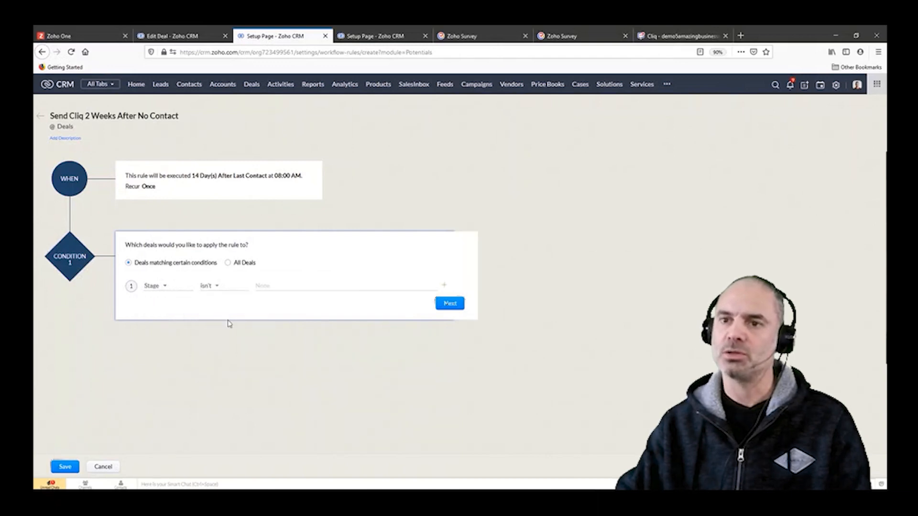
Step: Exclude the stages Closed Won and Closed Lost in the condition and confirm it
click(284, 286)
text(won)
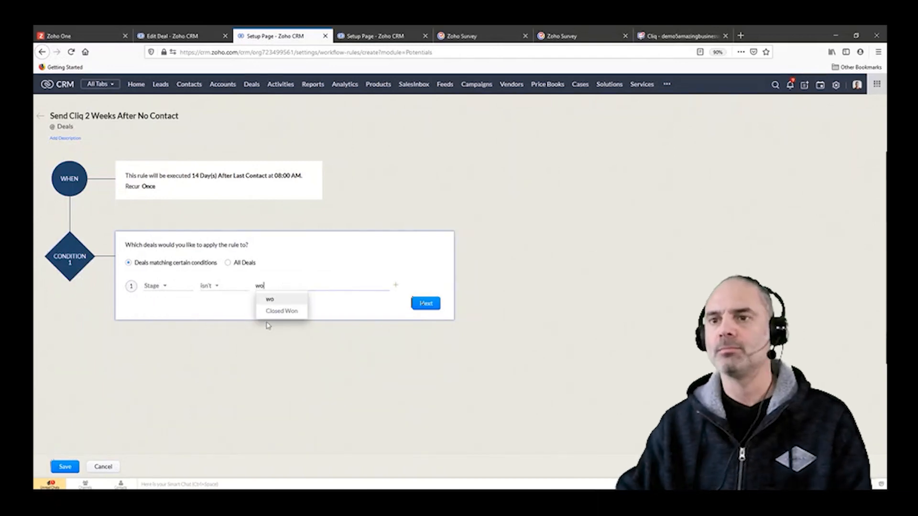
click(287, 301)
text(los)
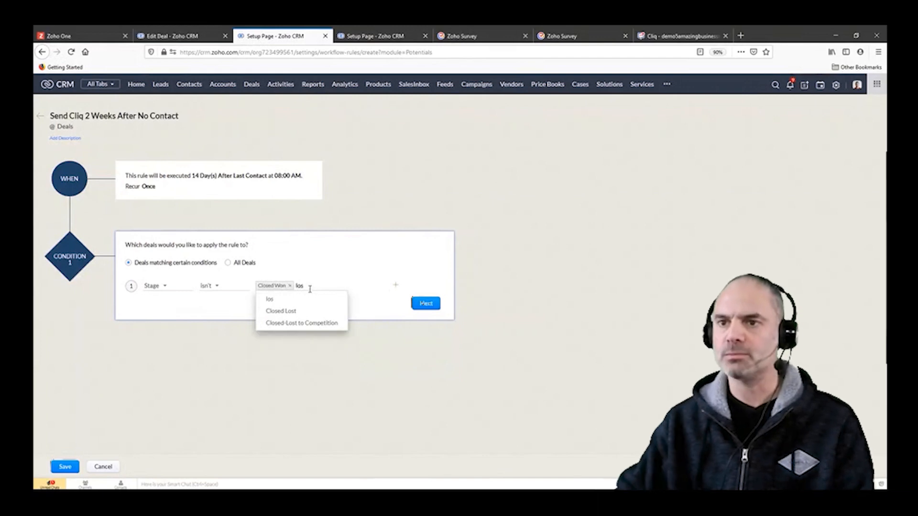
click(282, 312)
click(426, 303)
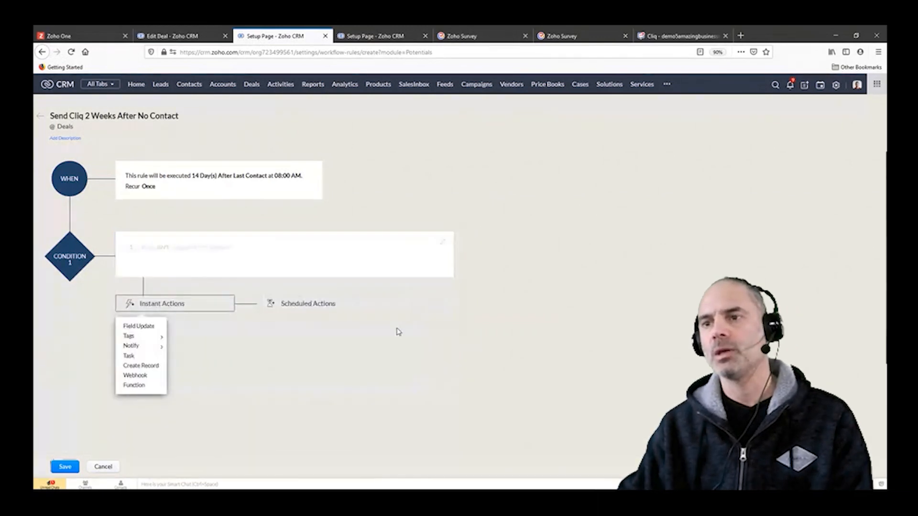
Step: Add a Zoho Cliq notification as an instant action of the rule and begin its message
mouse_move(131, 346)
click(180, 356)
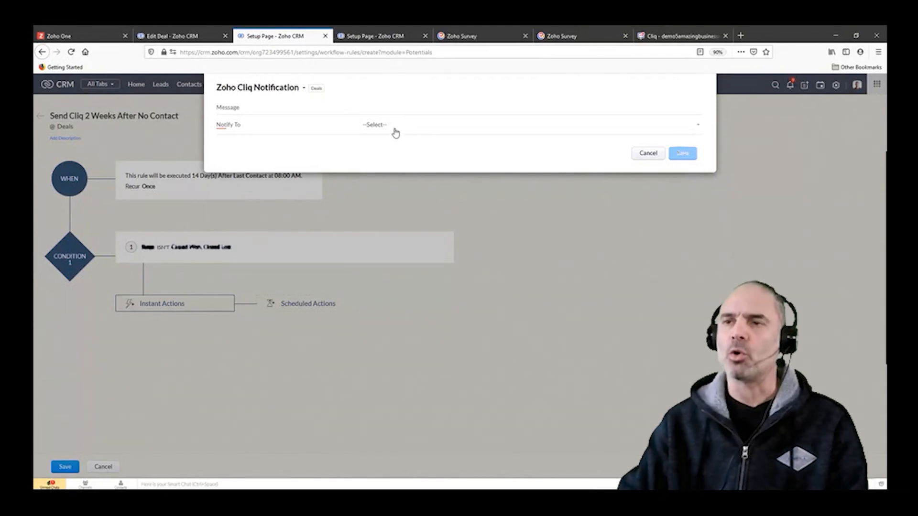
click(376, 130)
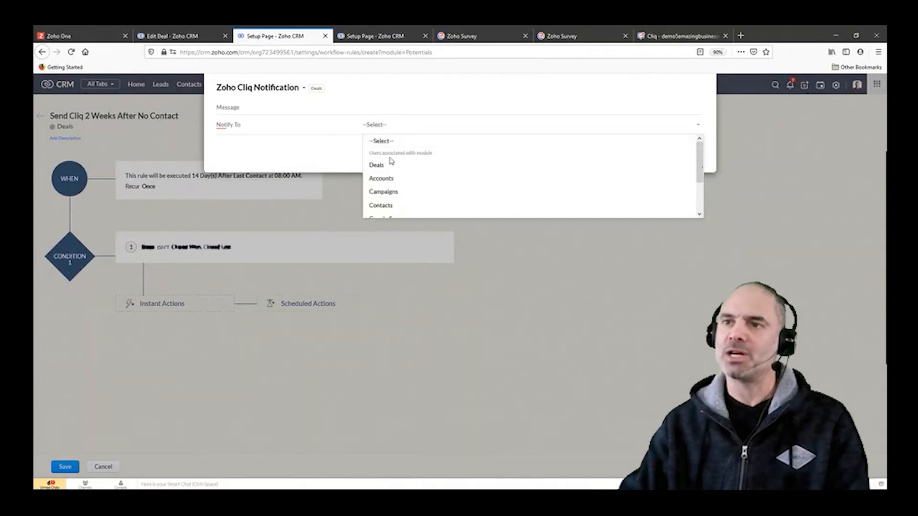
click(404, 97)
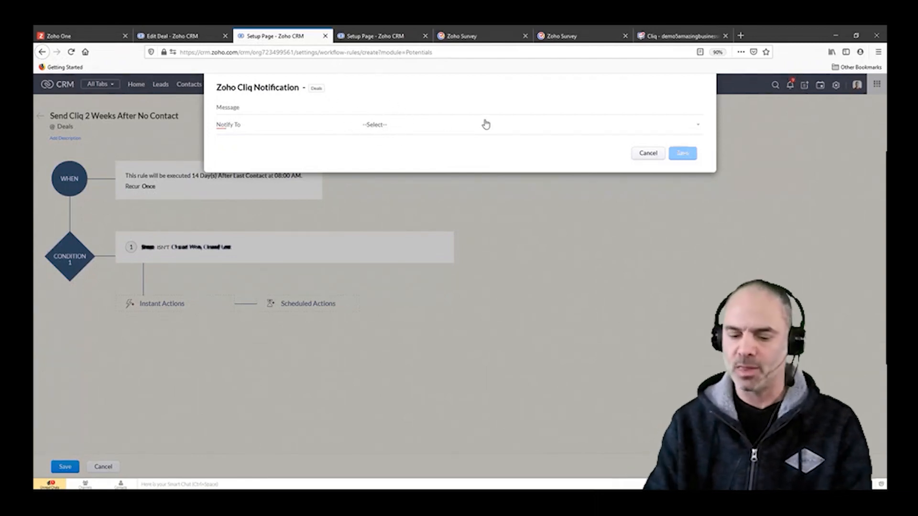
text(d)
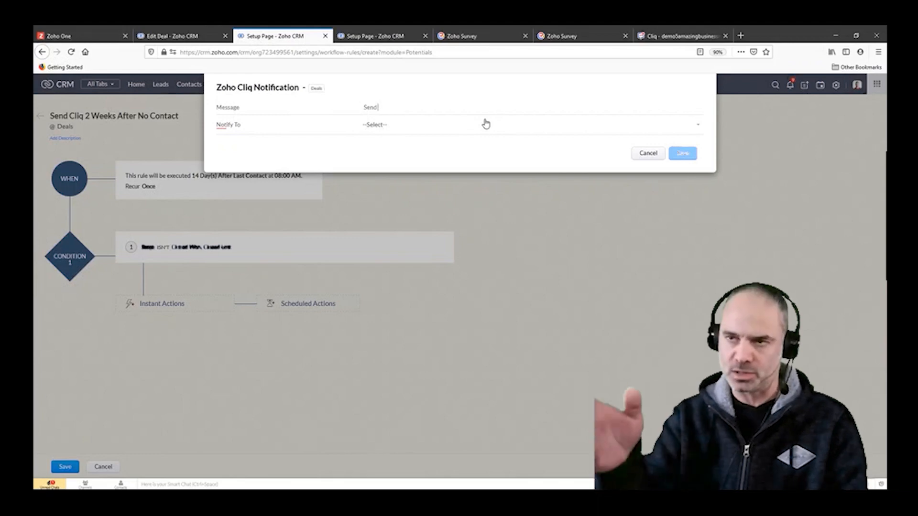
text(Cliq)
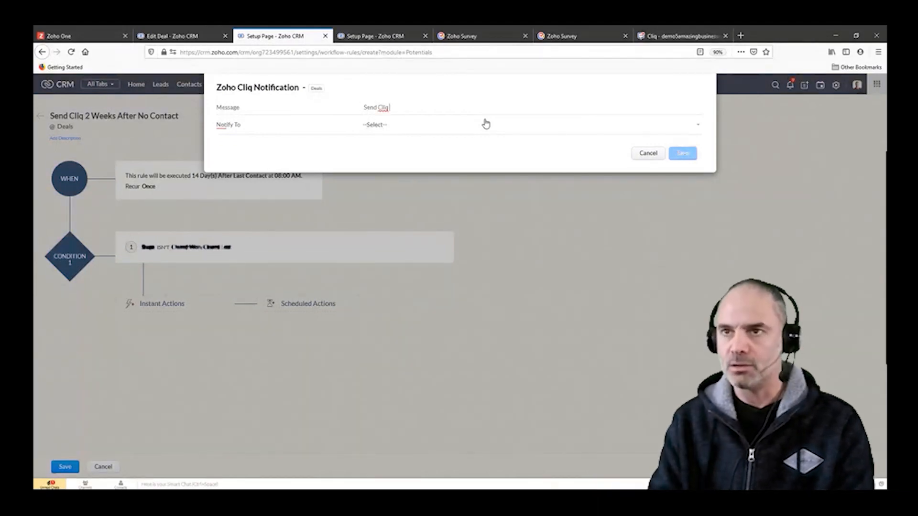
key(ctrl+a)
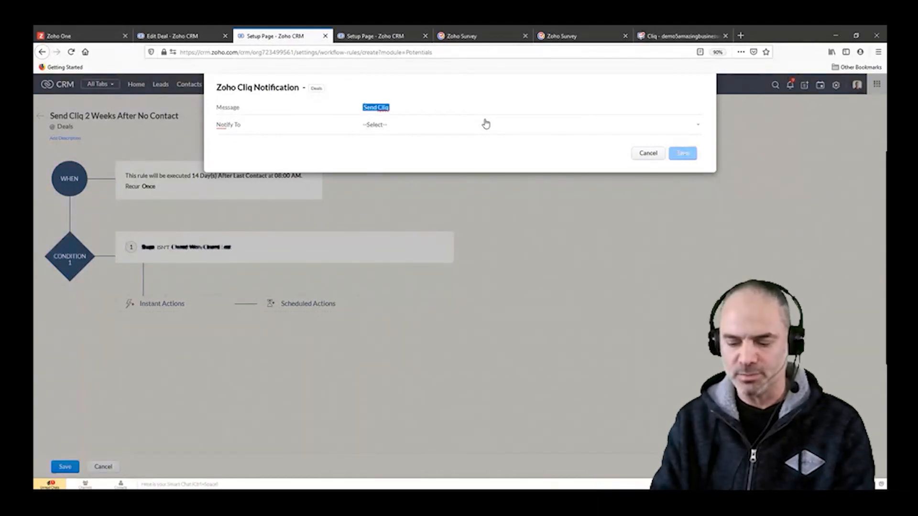
Step: Write the notification message "Pls check the deal [Deal Name]. It is 2 weeks idle", inserting the Deal Name as a merge field
text(Pls check the deal #)
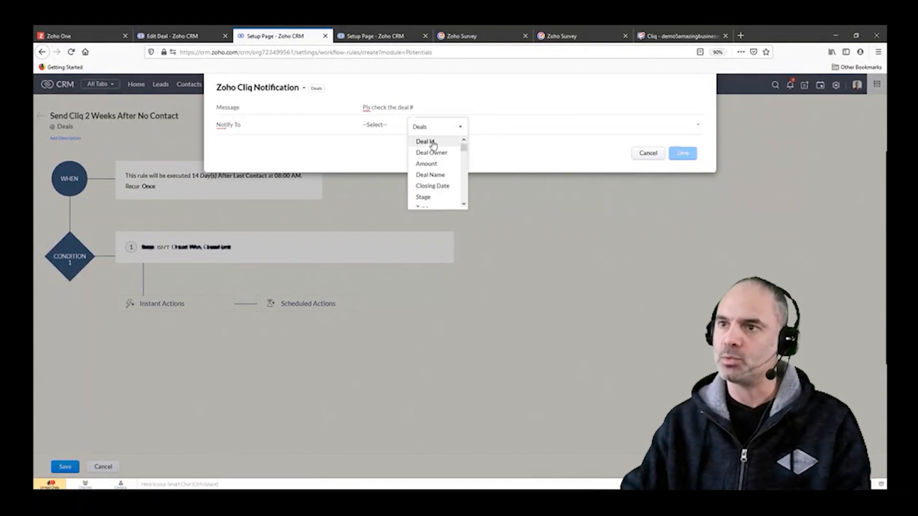
click(432, 174)
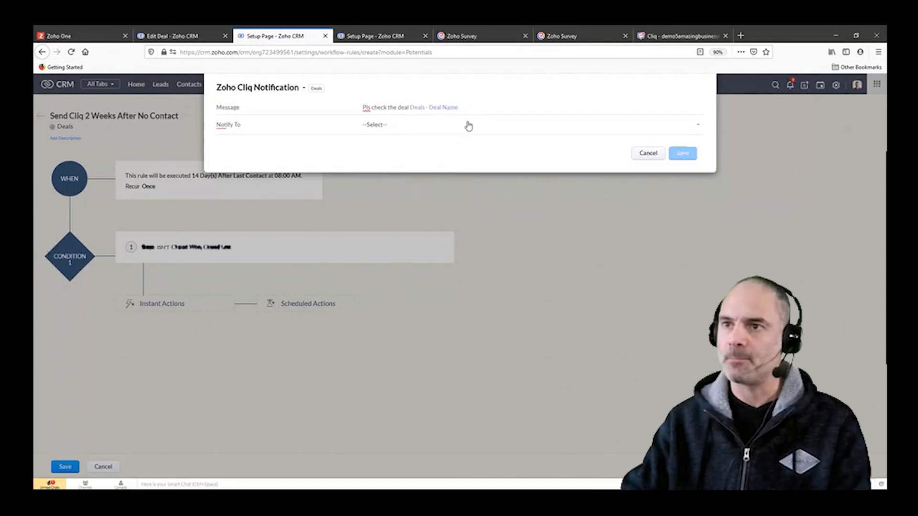
text(lot is)
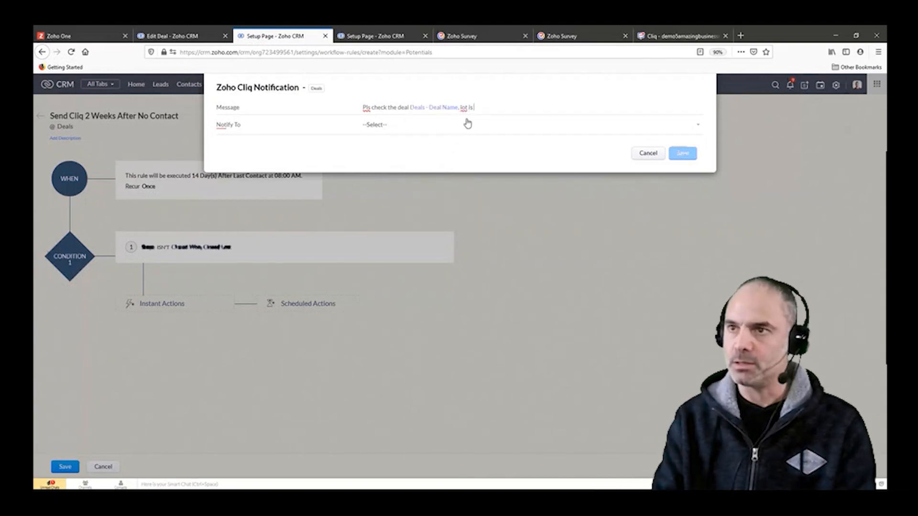
key(BackSpace)
key(BackSpace)
key(BackSpace)
key(BackSpace)
key(BackSpace)
key(BackSpace)
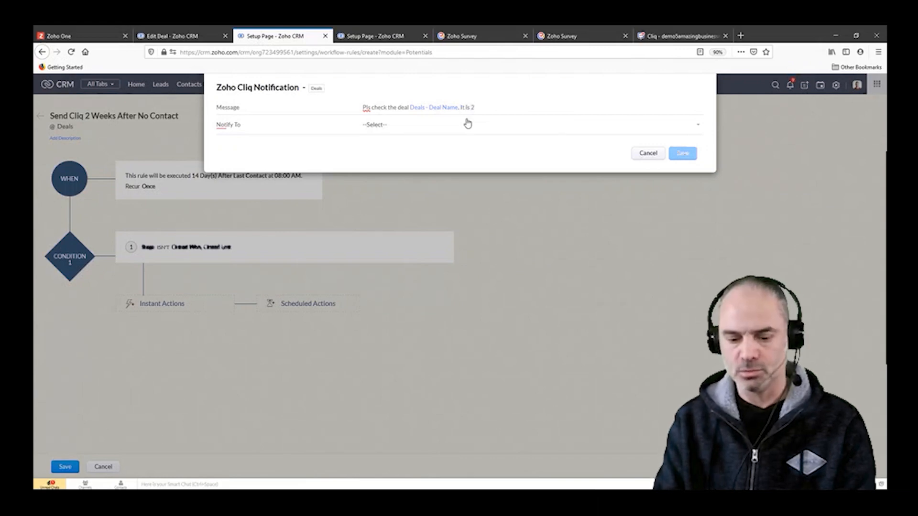
text(It is 2 weeks)
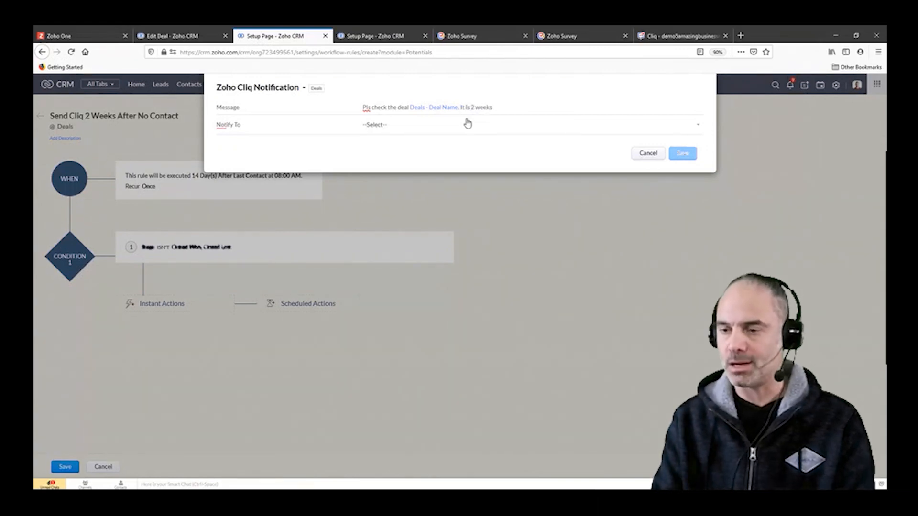
text( idle)
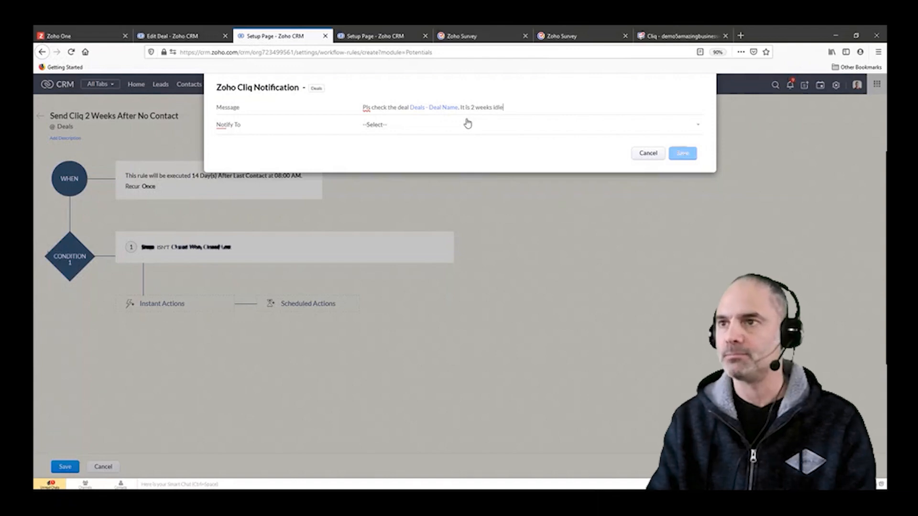
Step: Address the notification to the Zoho Cliq user user1, then save the notification and the workflow rule
click(375, 125)
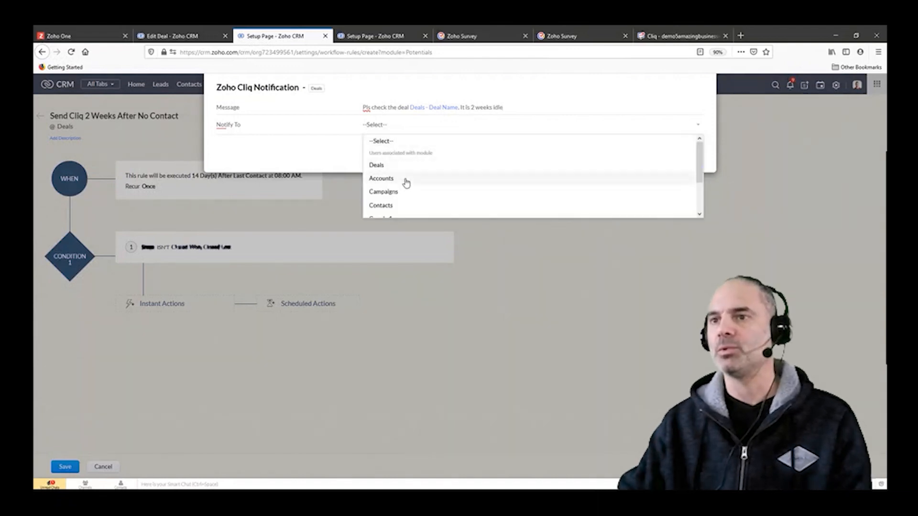
scroll(406, 183, down, 3)
click(389, 197)
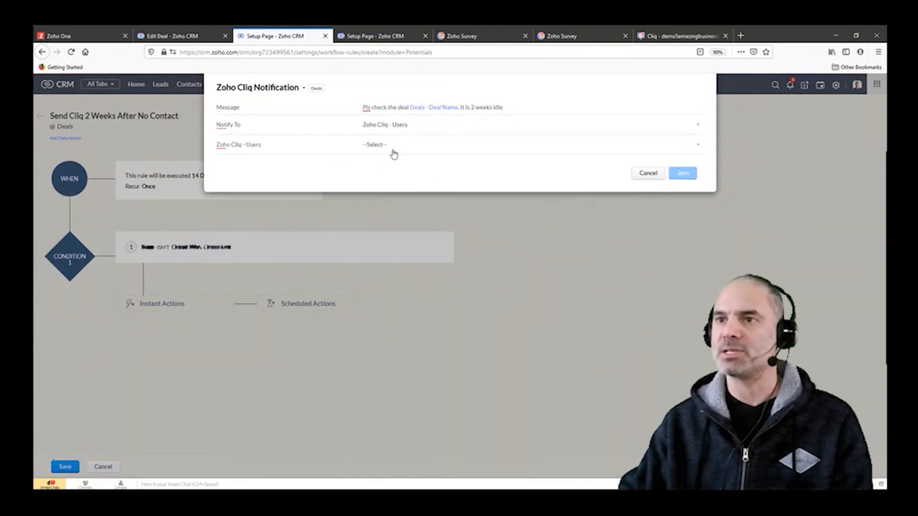
click(394, 153)
click(381, 188)
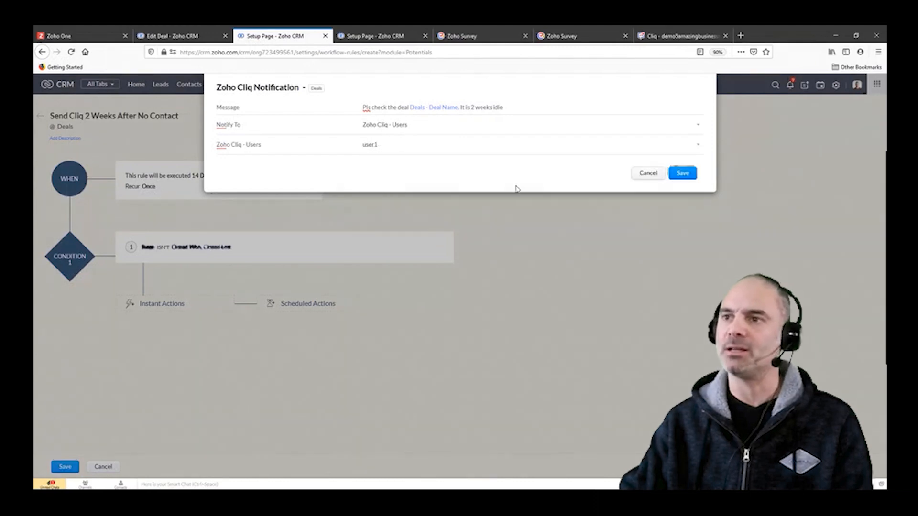
click(682, 173)
click(65, 467)
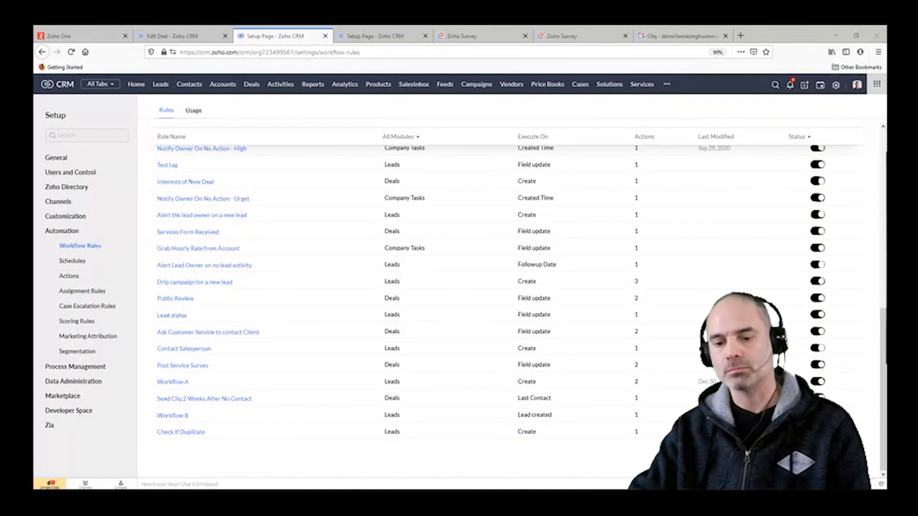
Step: Switch to the Zoho One app launcher and open MarketingHub
click(239, 248)
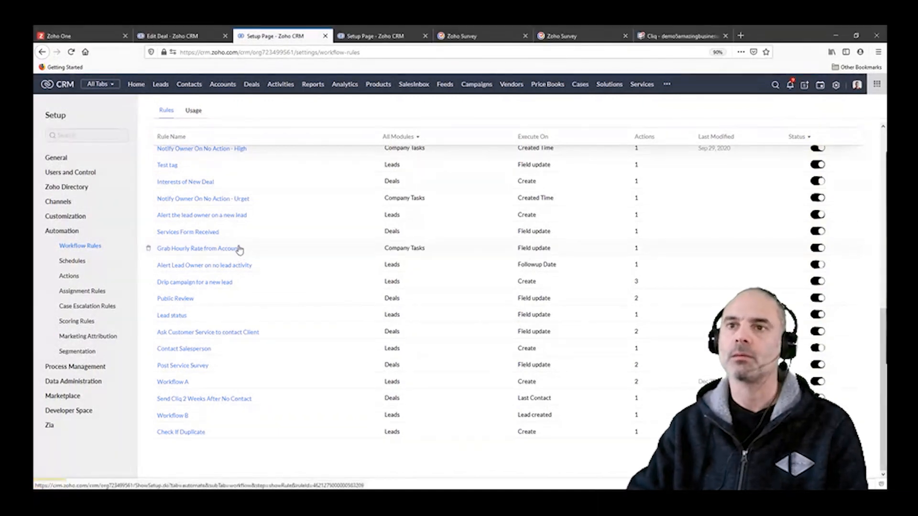
click(81, 36)
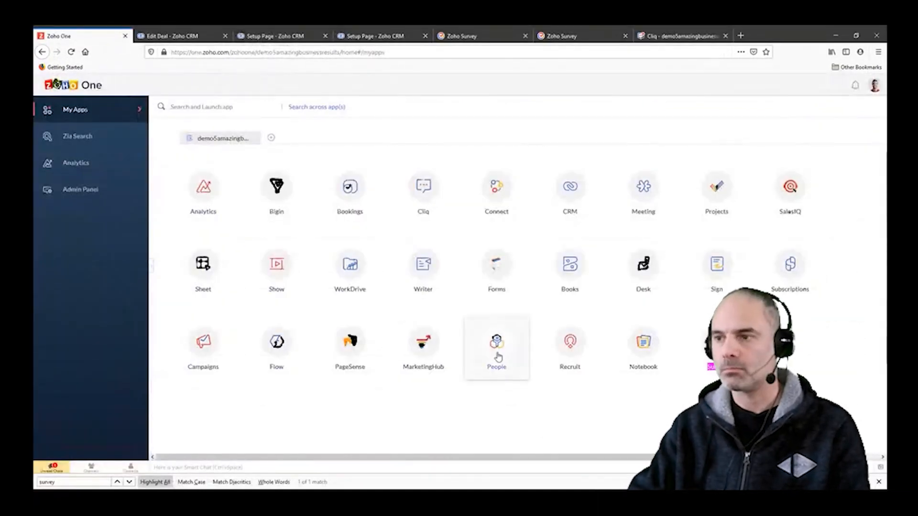
click(433, 353)
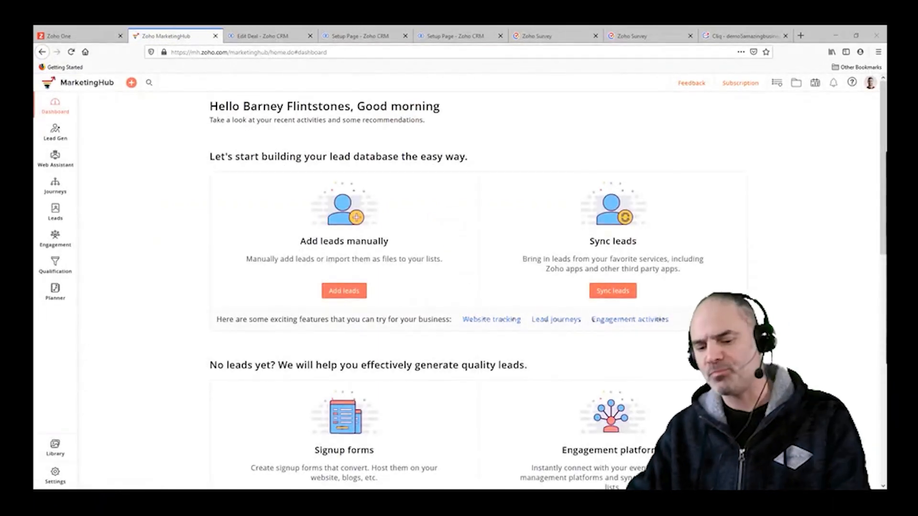
click(299, 272)
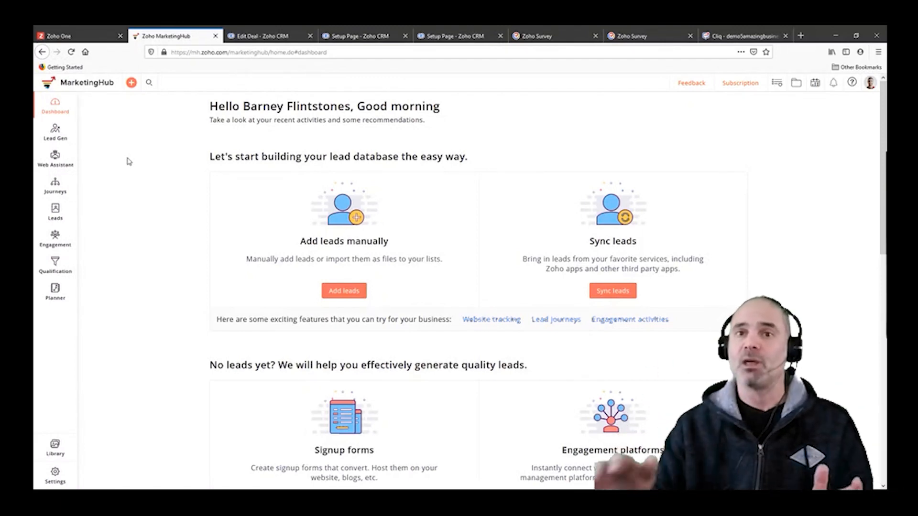
Step: Create a journey from the CRM-based welcome journey template and review its flow from the triggers to the end-of-journey action
mouse_move(56, 186)
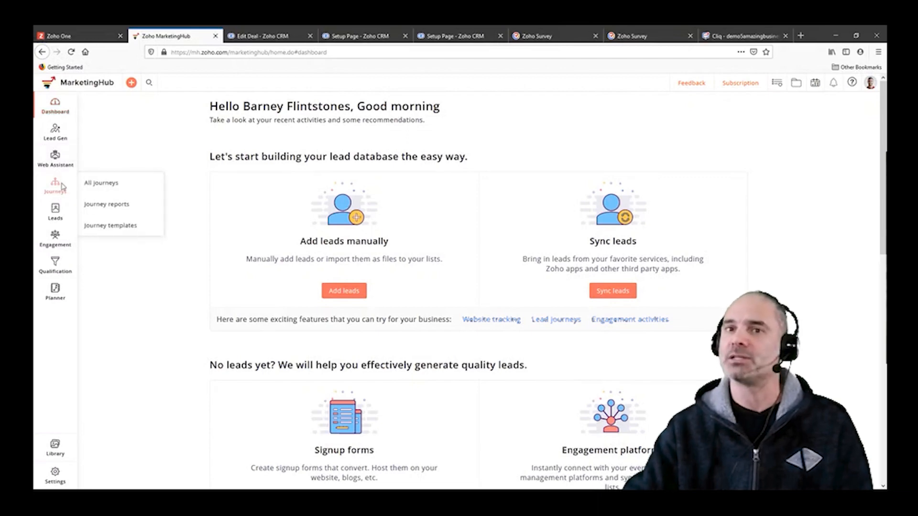
click(112, 186)
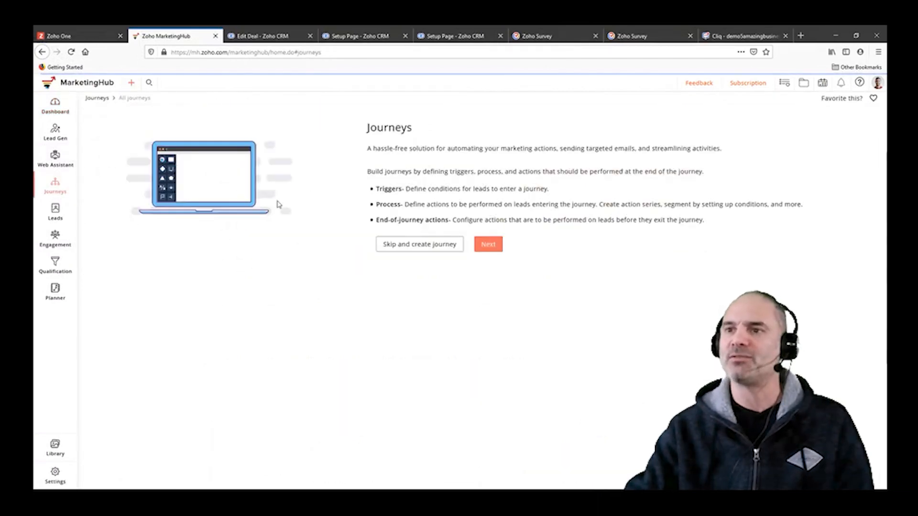
click(487, 245)
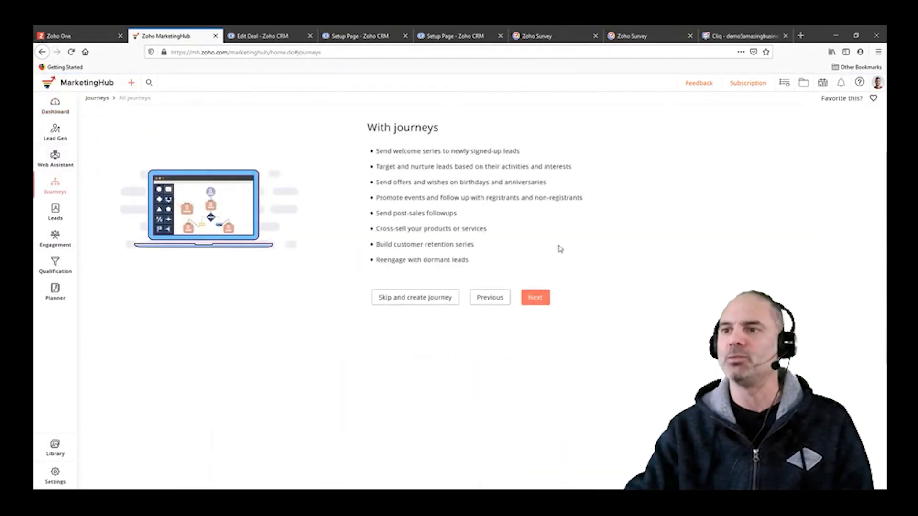
click(535, 298)
click(466, 221)
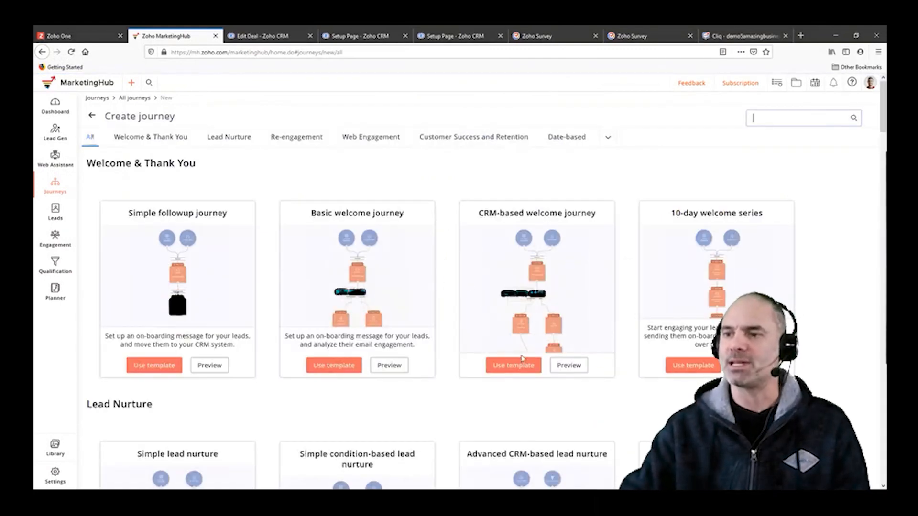
click(521, 361)
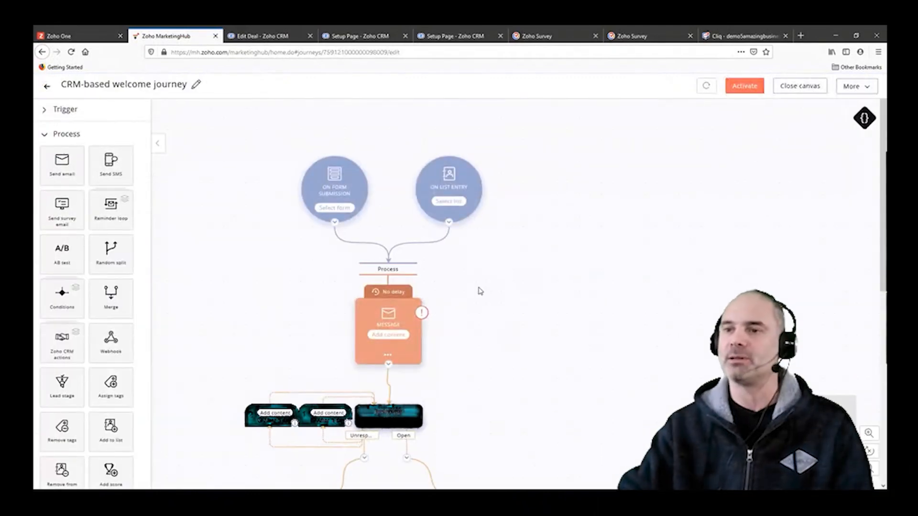
scroll(516, 295, down, 3)
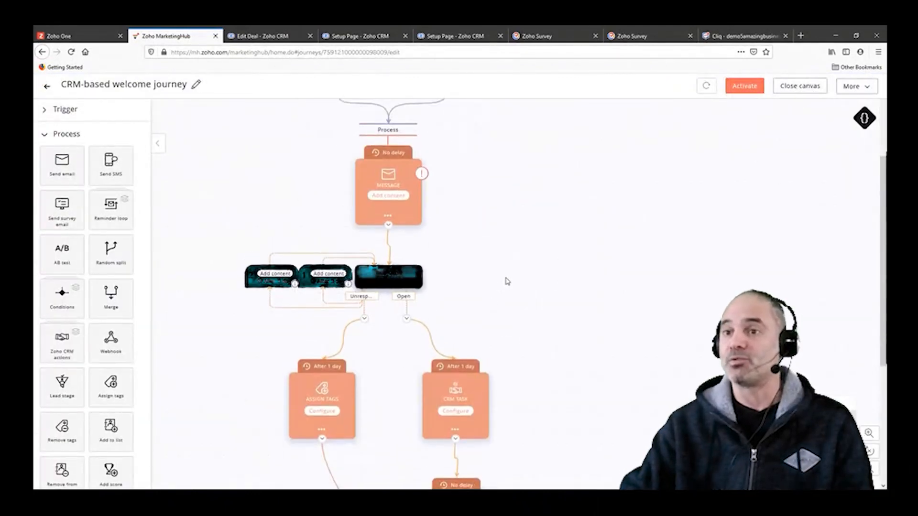
scroll(507, 281, up, 2)
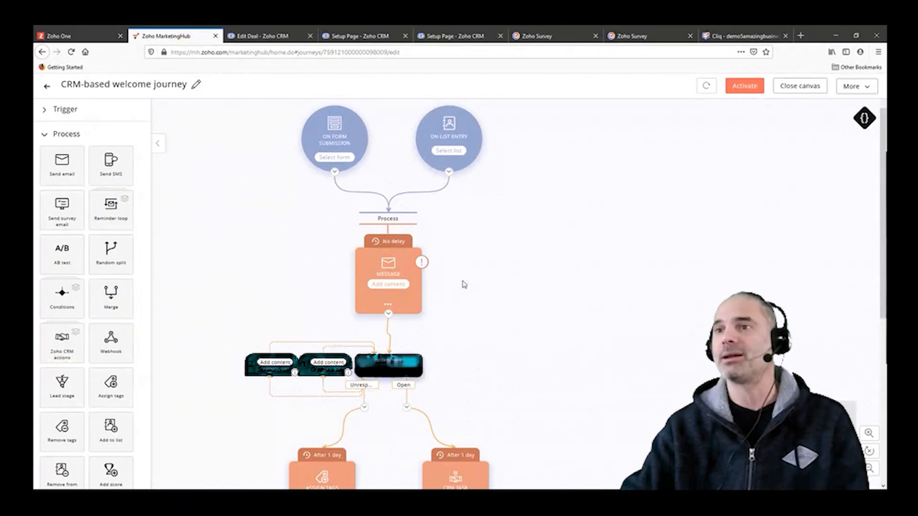
scroll(508, 286, down, 2)
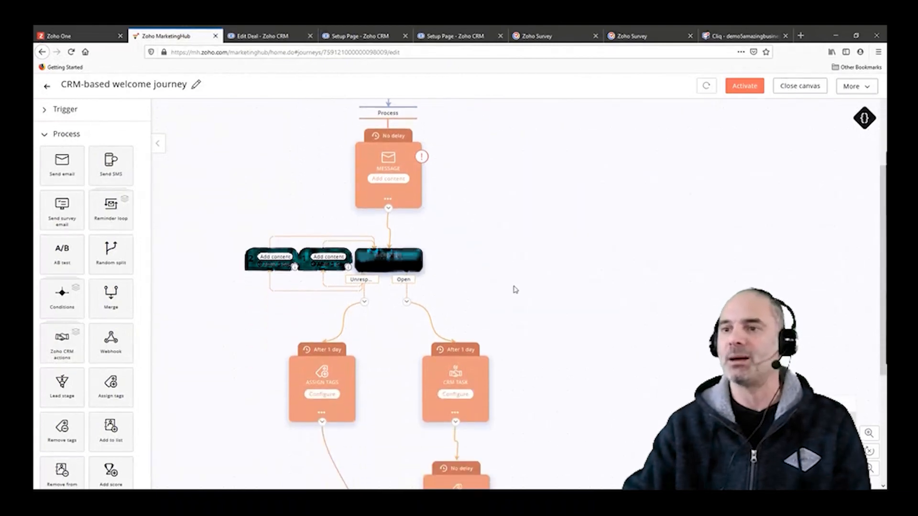
scroll(516, 289, down, 4)
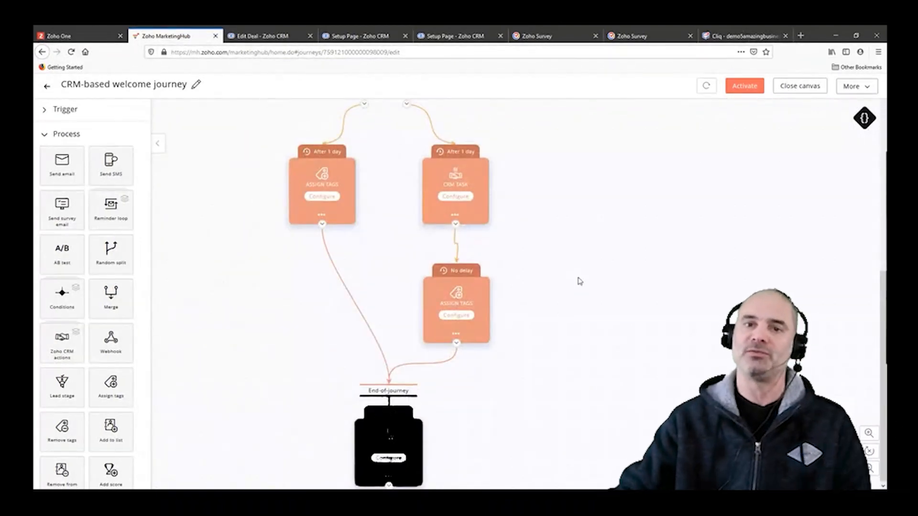
Step: Switch from the MarketingHub journey canvas to Zoho Campaigns by loading its site in the same browser tab
scroll(617, 271, up, 8)
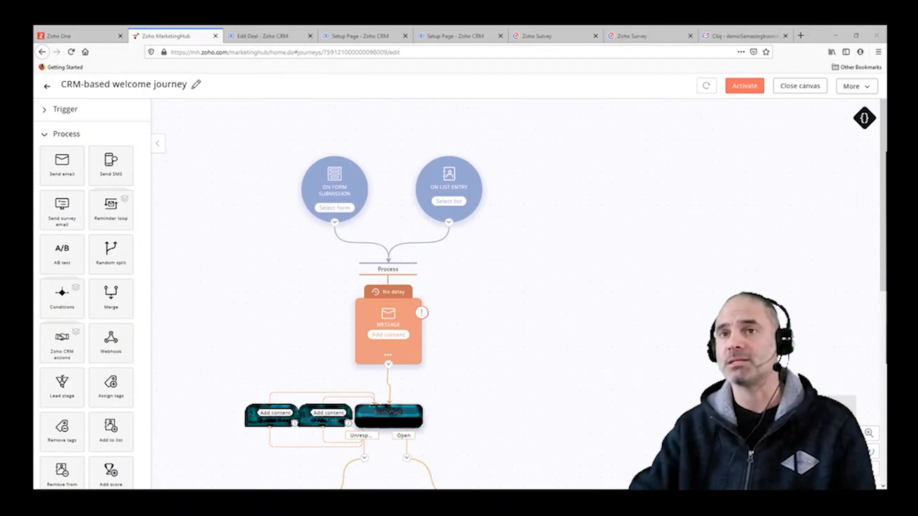
click(317, 160)
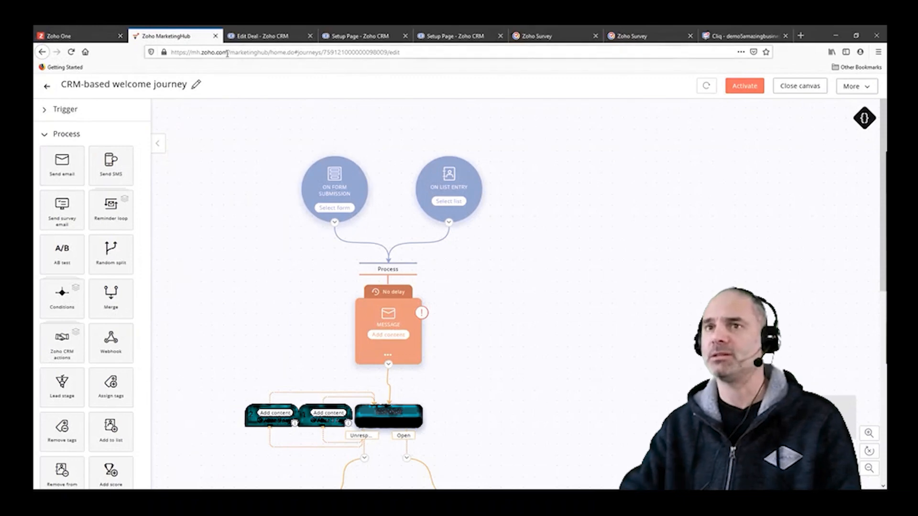
click(316, 53)
text(campaigns.zoho.com/)
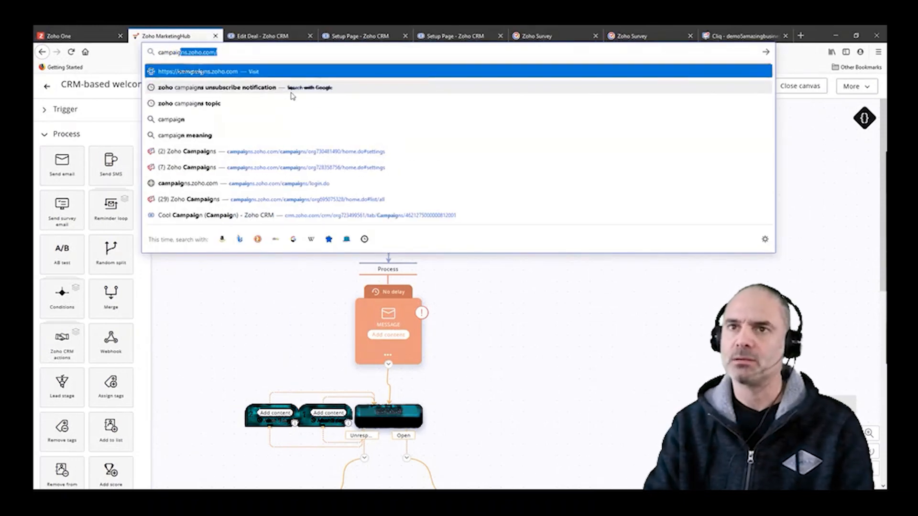
key(Return)
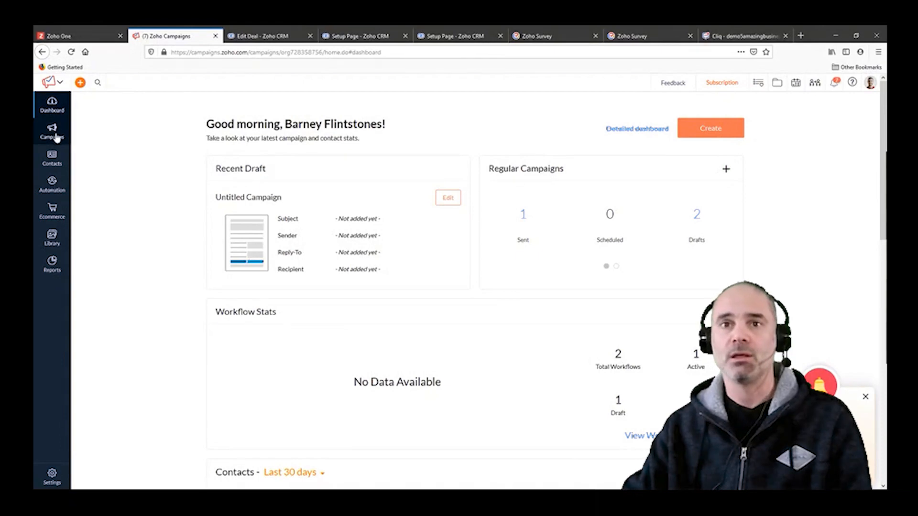
Step: Create a signup form under the Zoho Campaigns contacts and browse the compact form templates for it
mouse_move(52, 160)
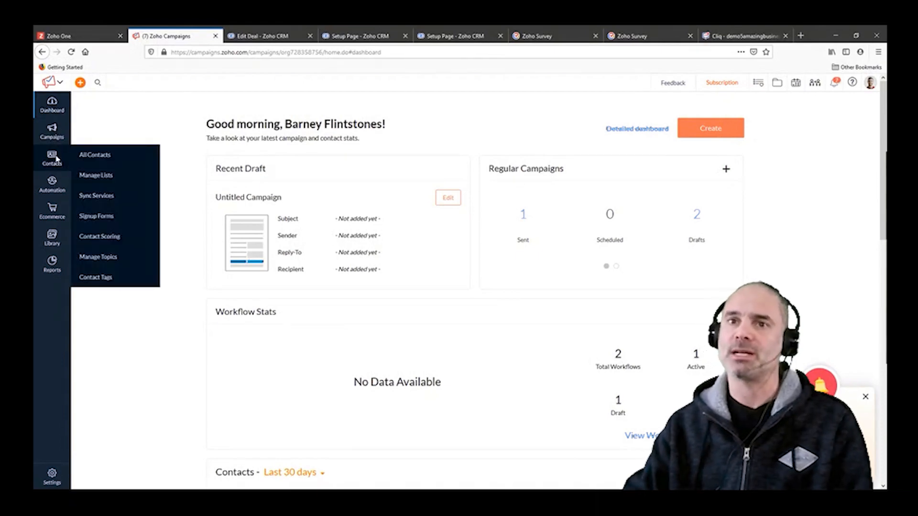
click(102, 216)
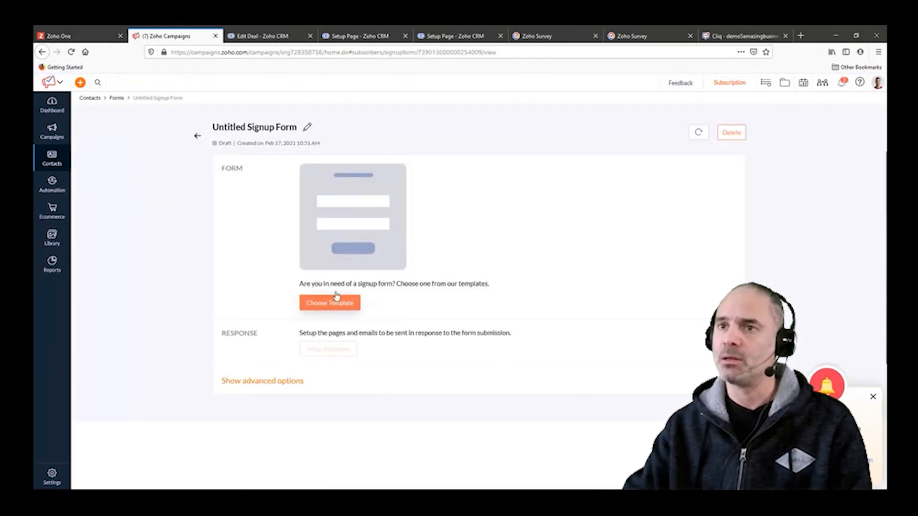
click(336, 306)
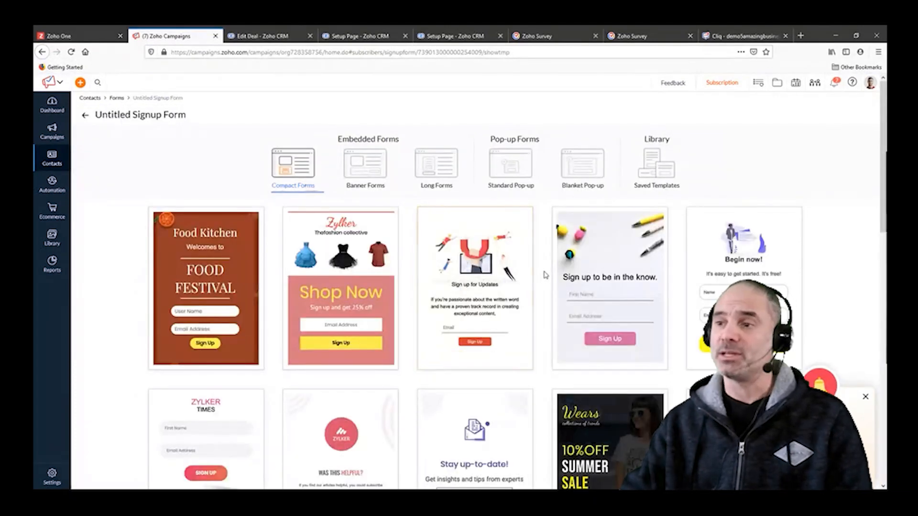
scroll(542, 273, down, 2)
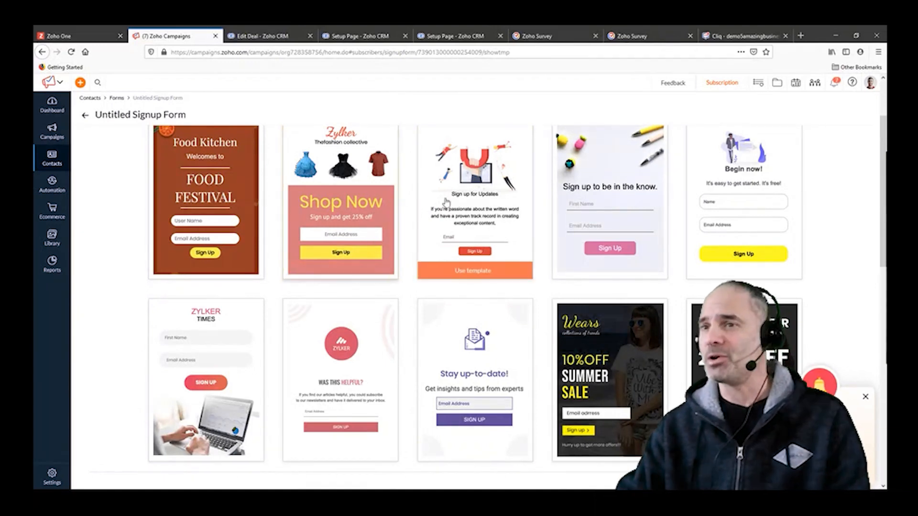
Step: Load amazingbusinessresults.com in the browser tab that holds Zoho Cliq
key(alt+Tab)
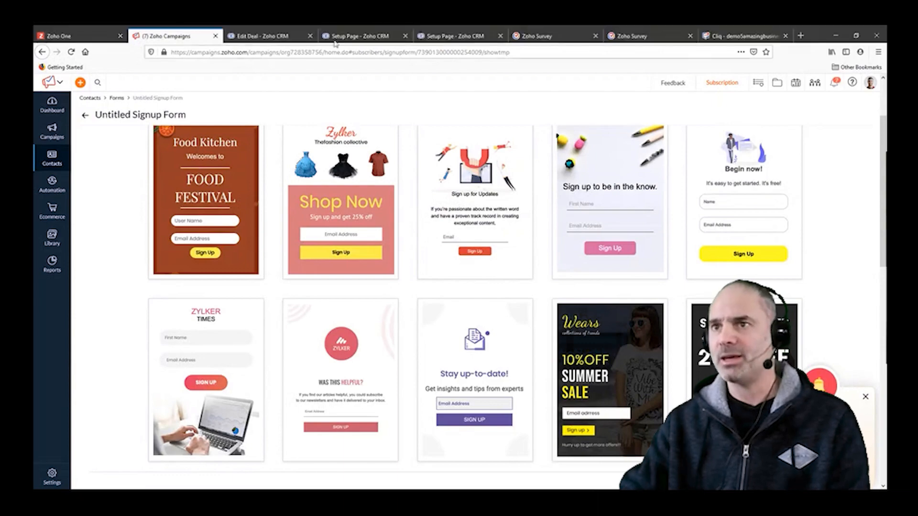
click(746, 36)
click(740, 51)
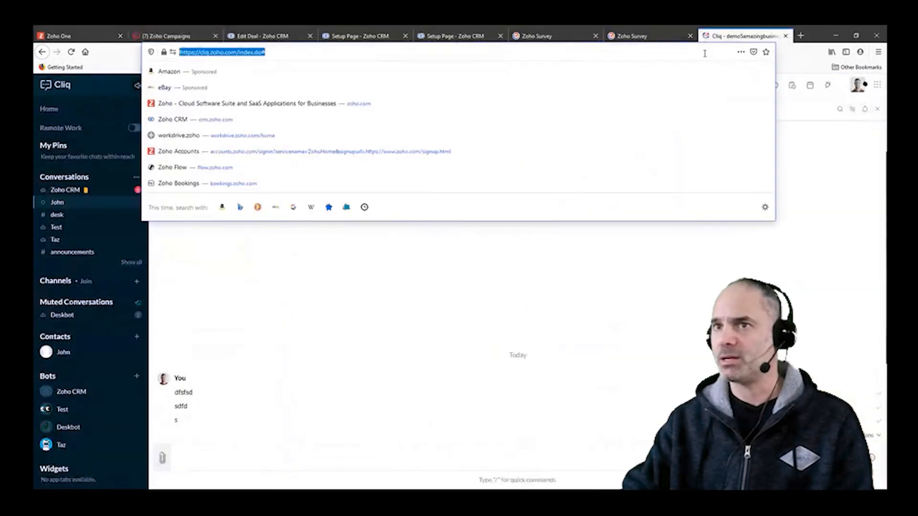
text(amazingbusinessresults.com/)
key(Return)
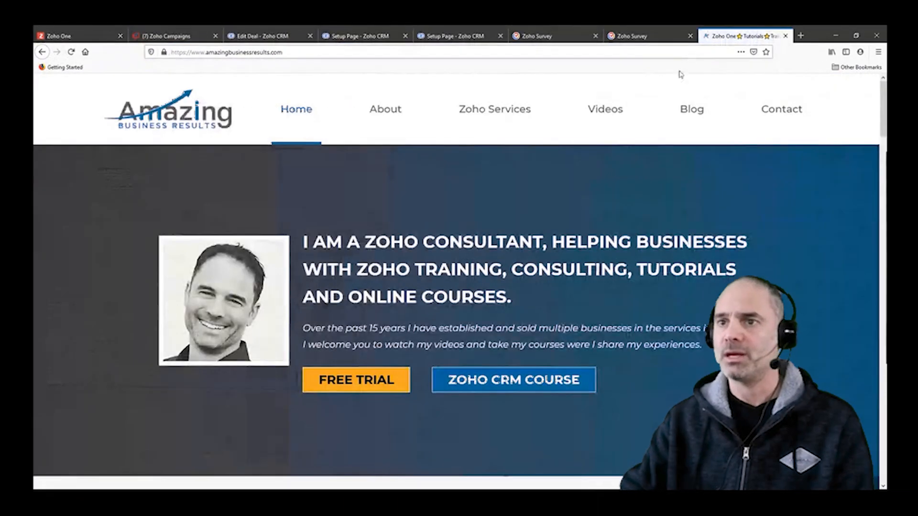
Step: Examine the website's home page for the free live webinar registration and the Zoho CRM Automation Workshop offer
scroll(526, 167, down, 5)
scroll(443, 211, up, 5)
click(310, 53)
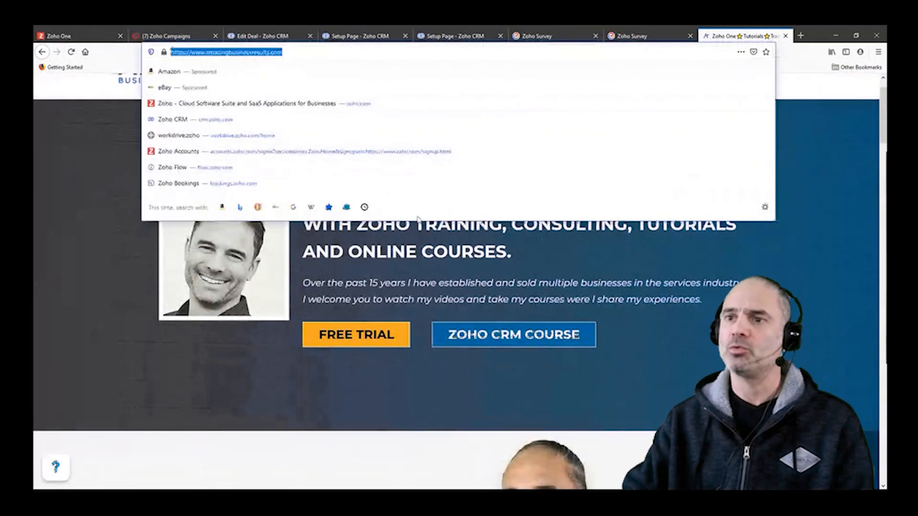
scroll(461, 316, down, 14)
scroll(572, 379, down, 2)
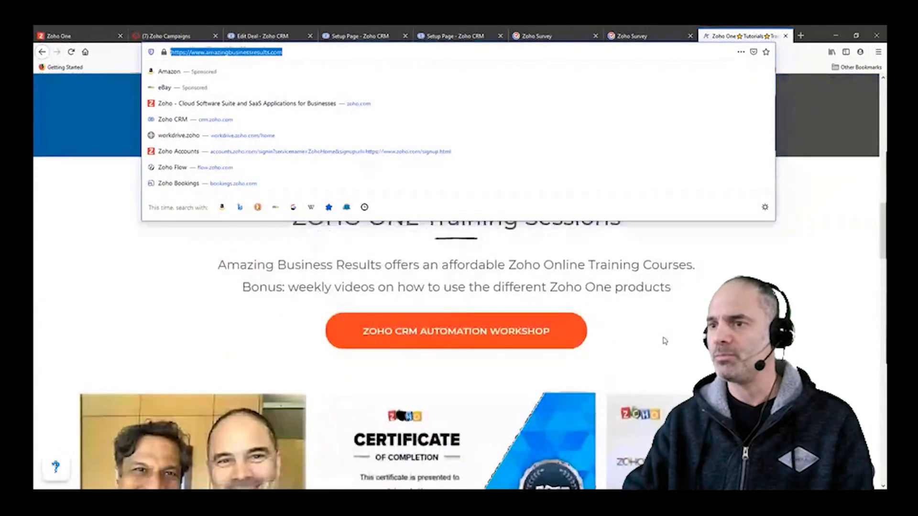
click(664, 340)
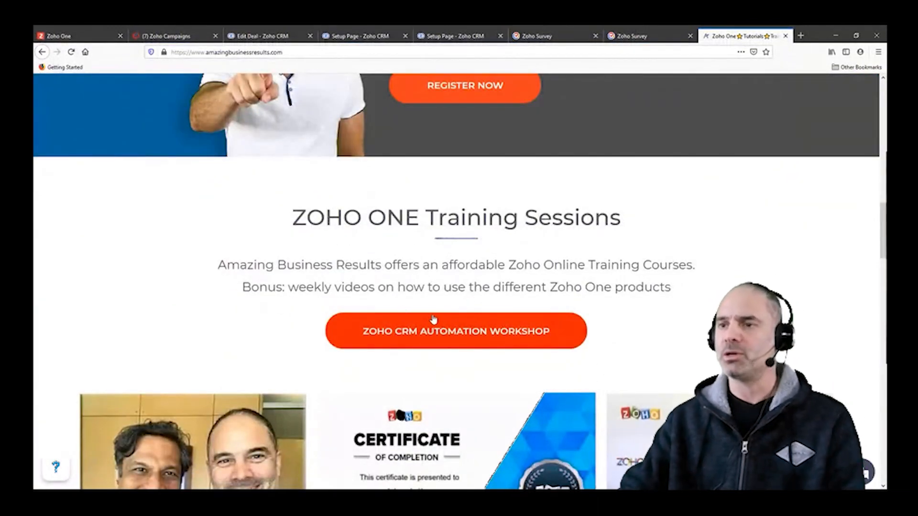
scroll(539, 338, up, 4)
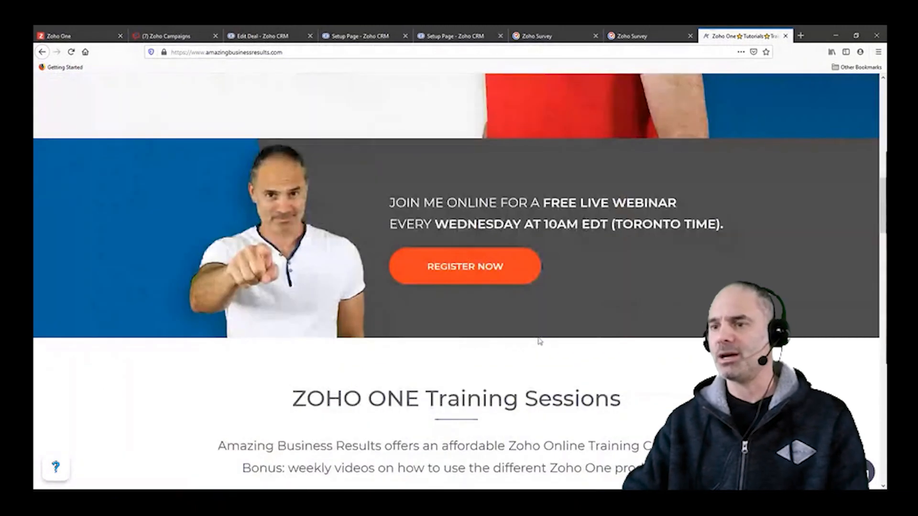
scroll(534, 353, down, 3)
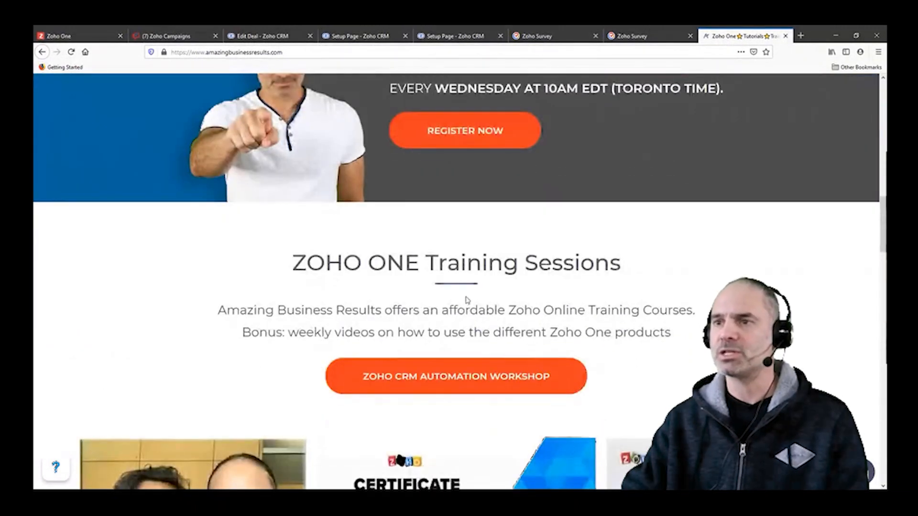
scroll(567, 251, up, 1)
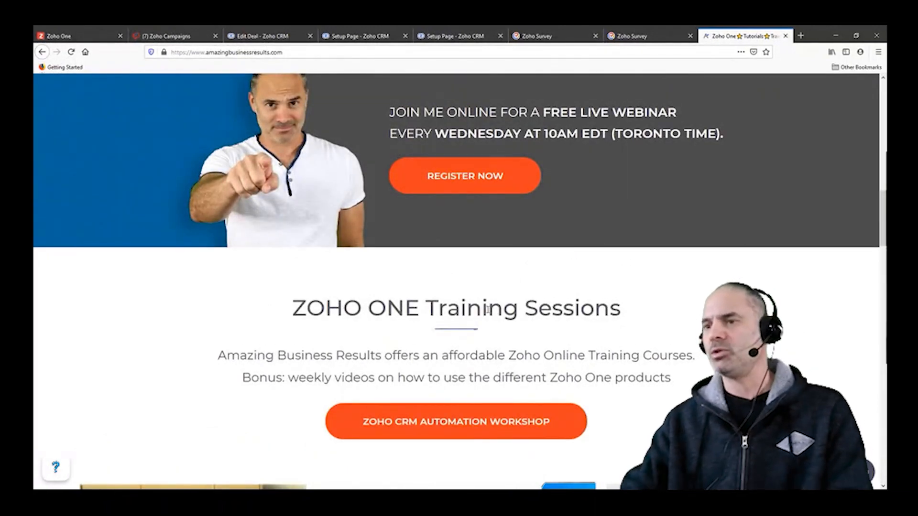
scroll(418, 284, down, 2)
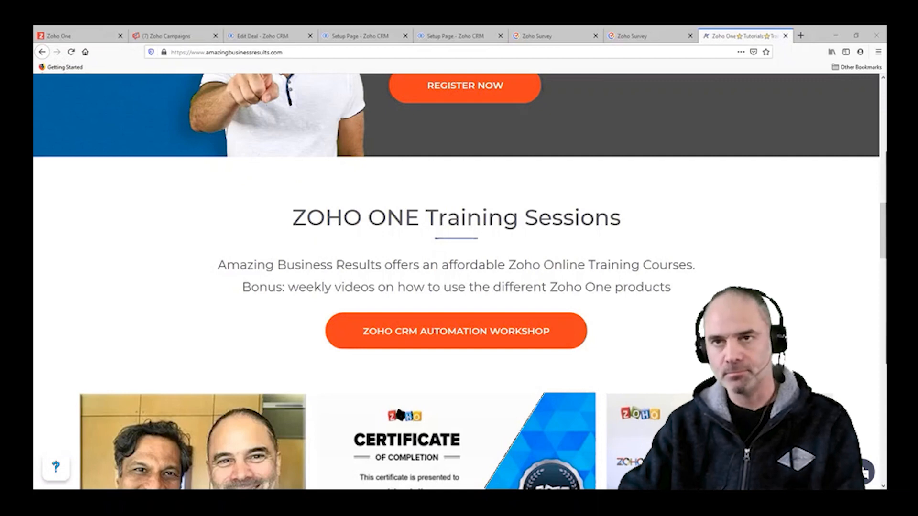
Step: Switch to Zoho CRM, go to the Portals setup and open the Client Portal's tab configuration for editing
click(263, 36)
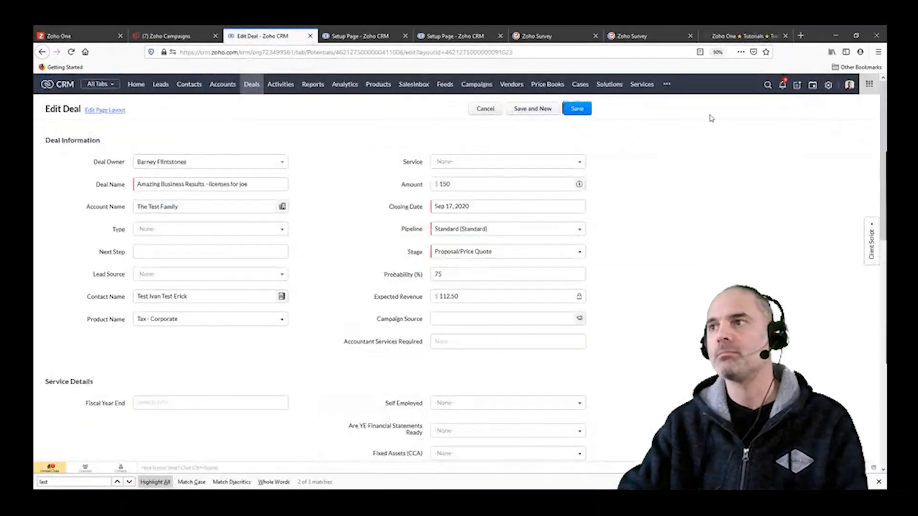
click(828, 84)
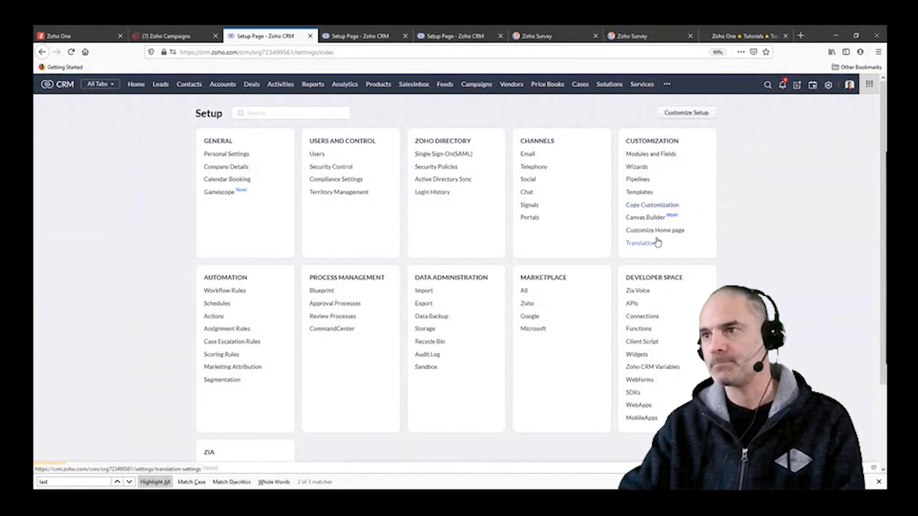
click(530, 218)
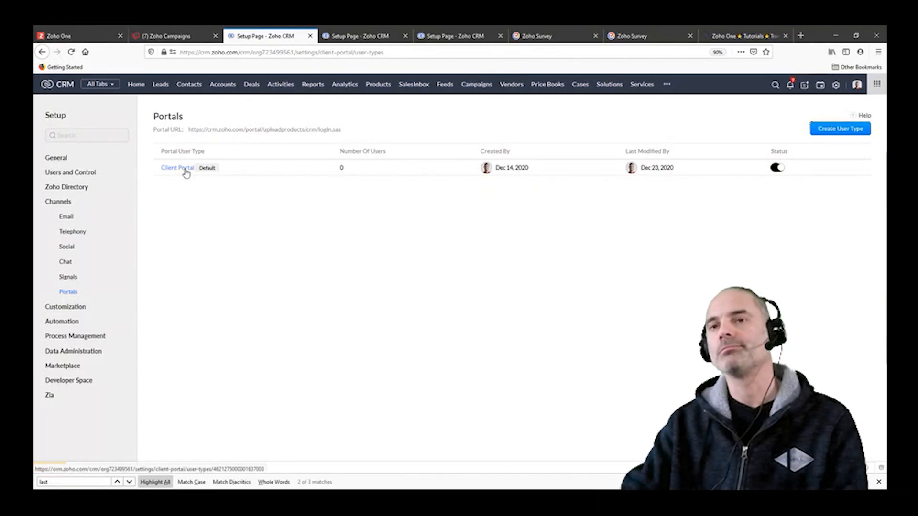
click(186, 173)
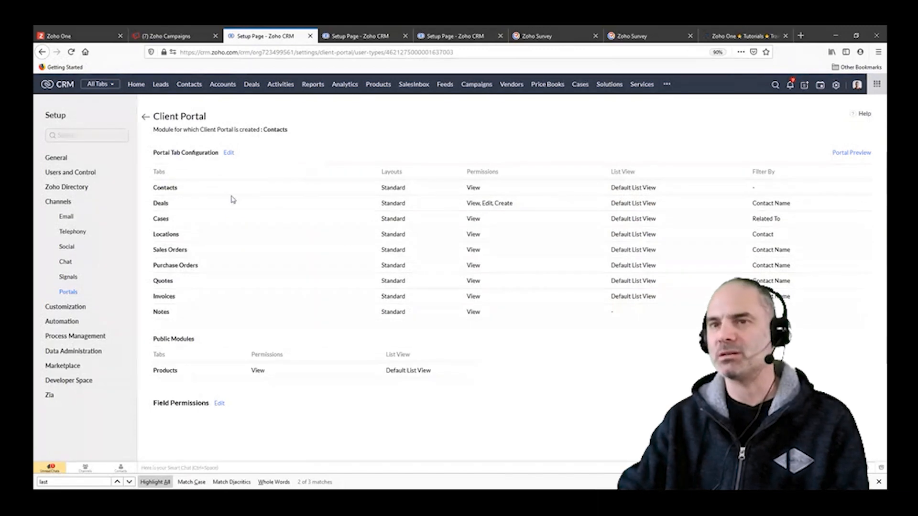
click(229, 153)
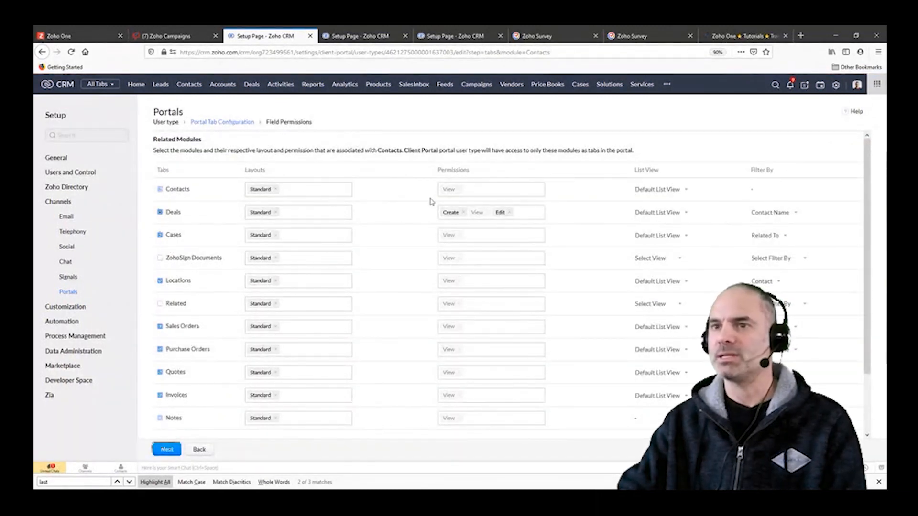
Step: Examine the portal's related and public modules, along with the list view and layout options offered for Deals
scroll(269, 333, down, 2)
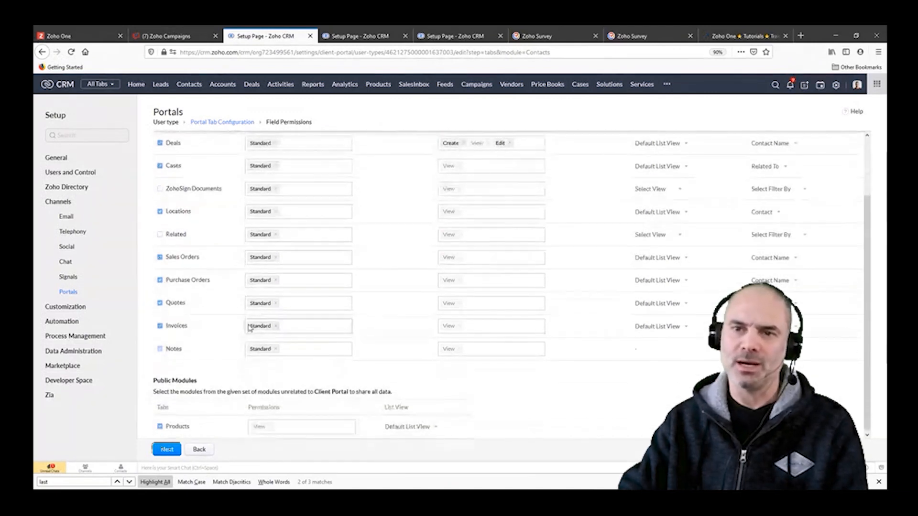
scroll(271, 240, up, 2)
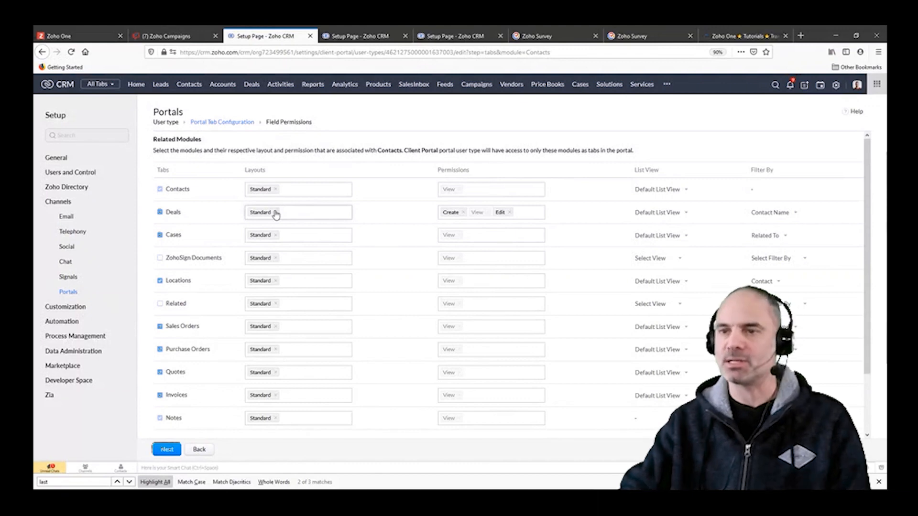
click(680, 213)
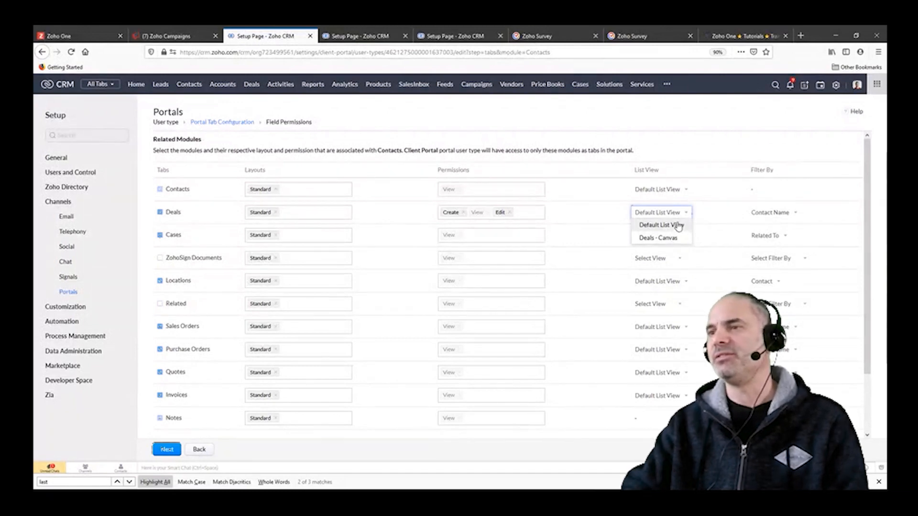
click(676, 127)
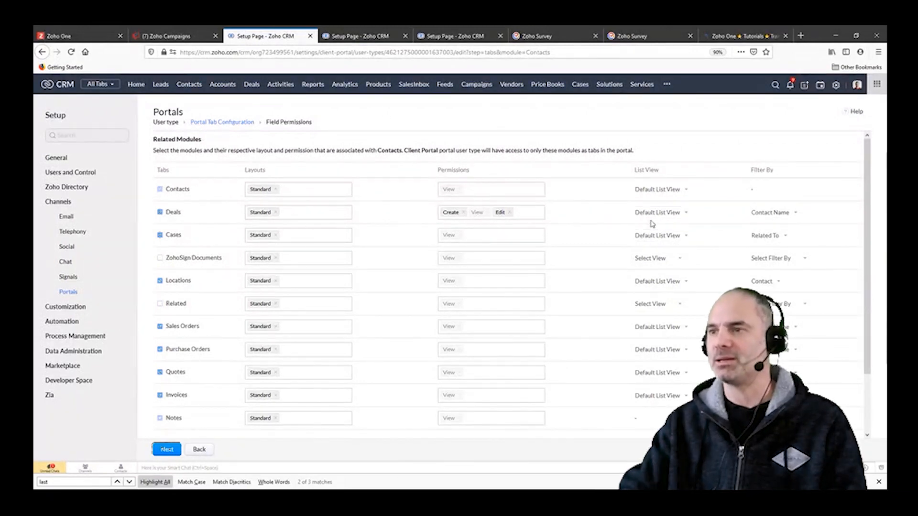
click(667, 212)
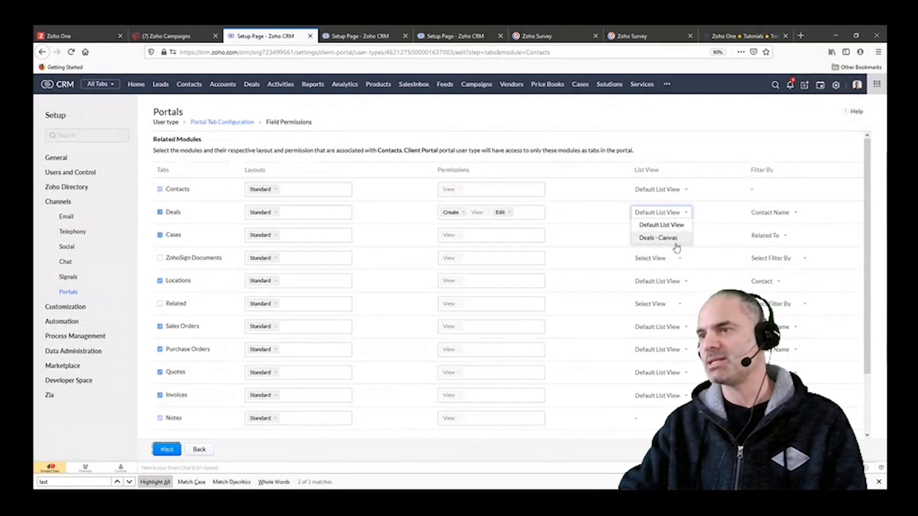
click(672, 142)
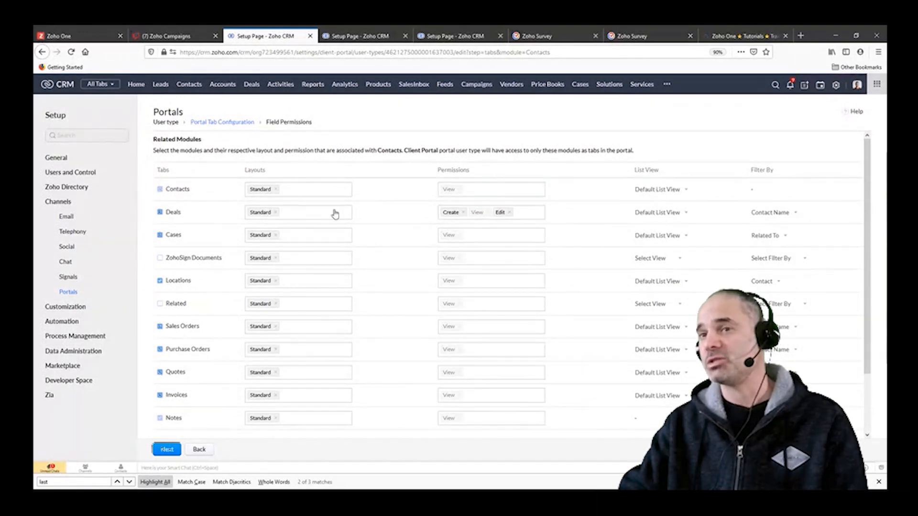
click(296, 218)
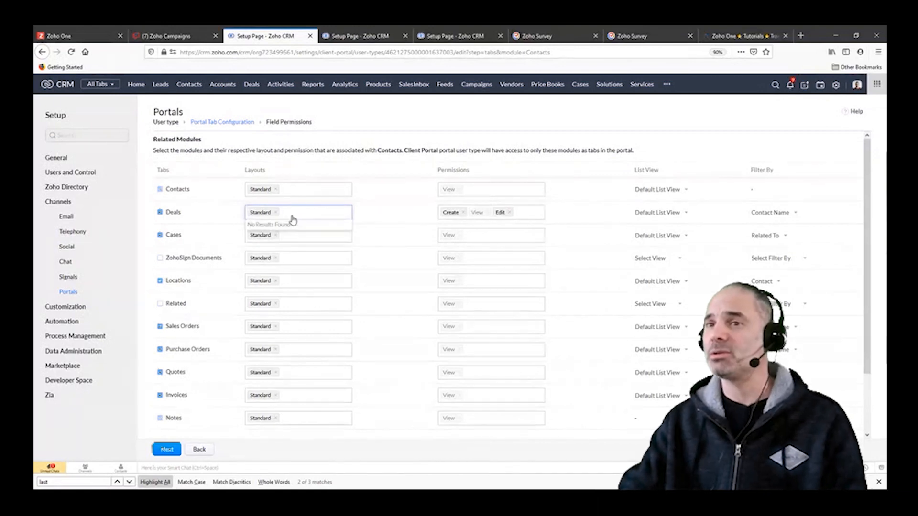
click(366, 120)
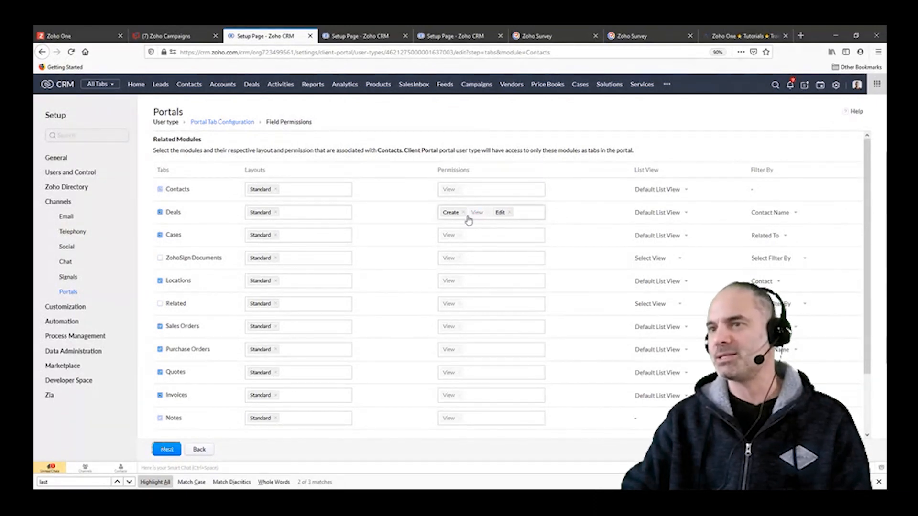
Step: Remove the Create and Edit permissions from the Deals module in the client portal, leaving only View
click(510, 214)
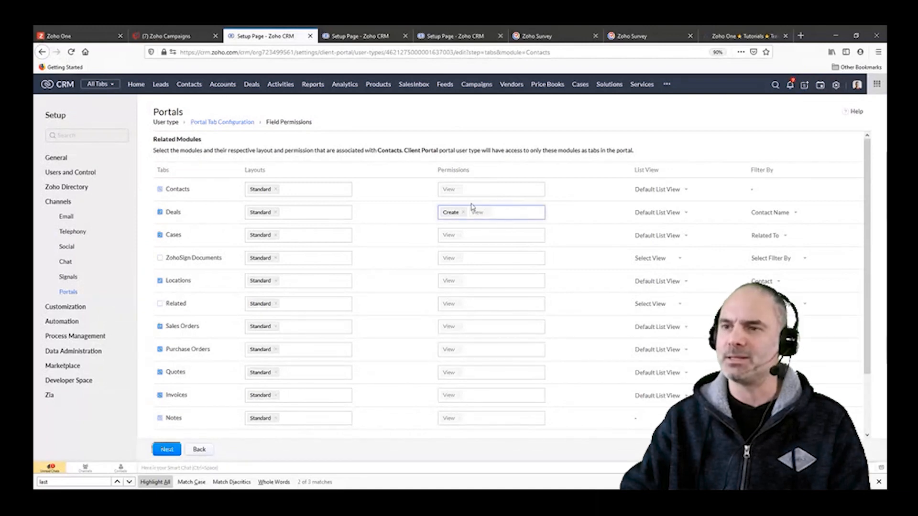
click(497, 213)
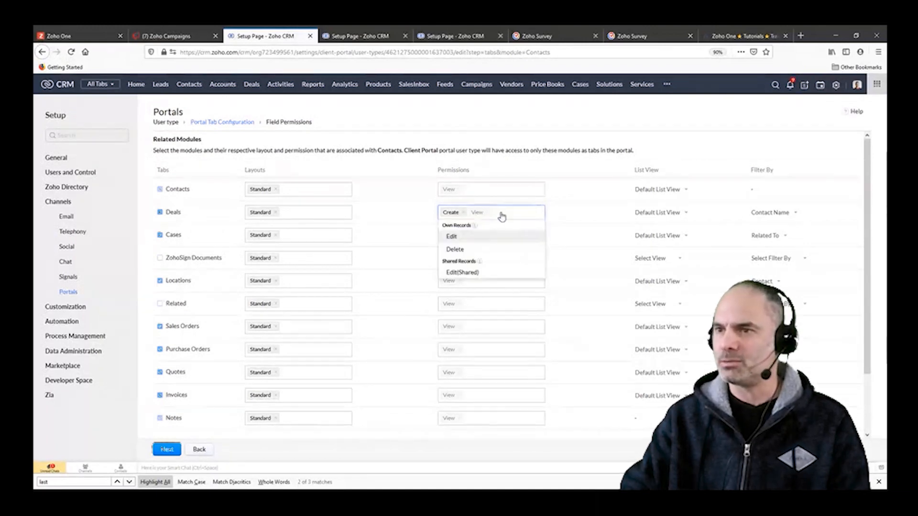
click(475, 239)
click(463, 211)
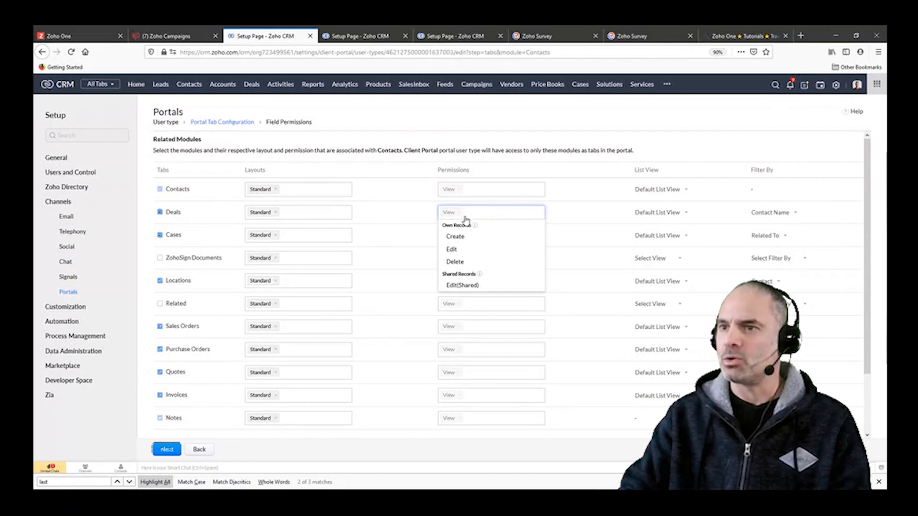
click(471, 237)
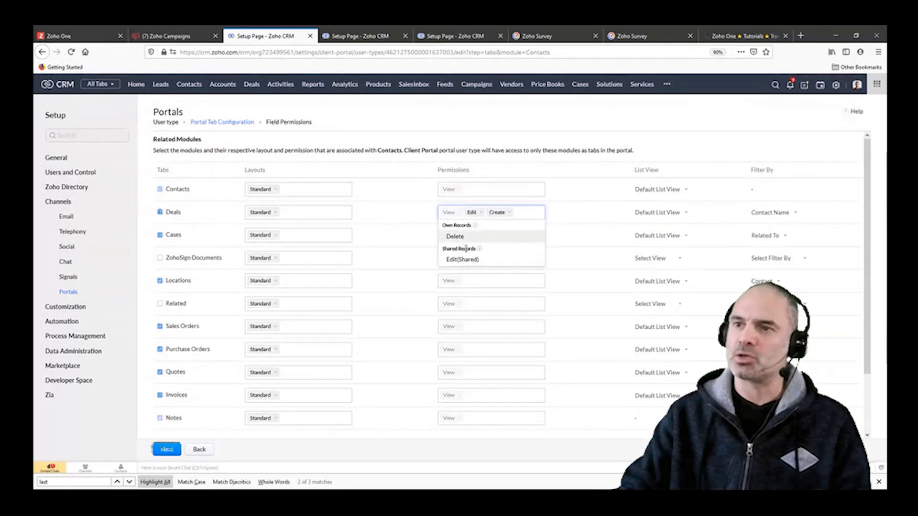
click(510, 213)
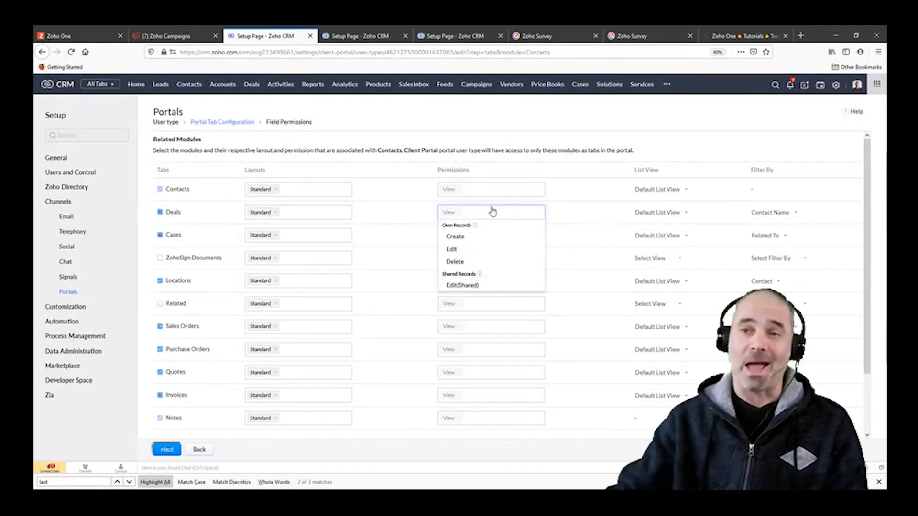
click(532, 139)
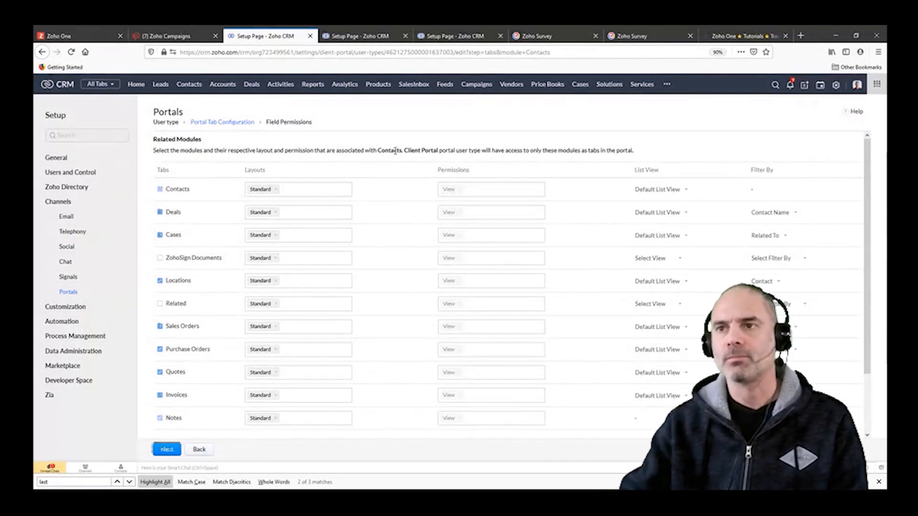
double_click(395, 151)
click(407, 136)
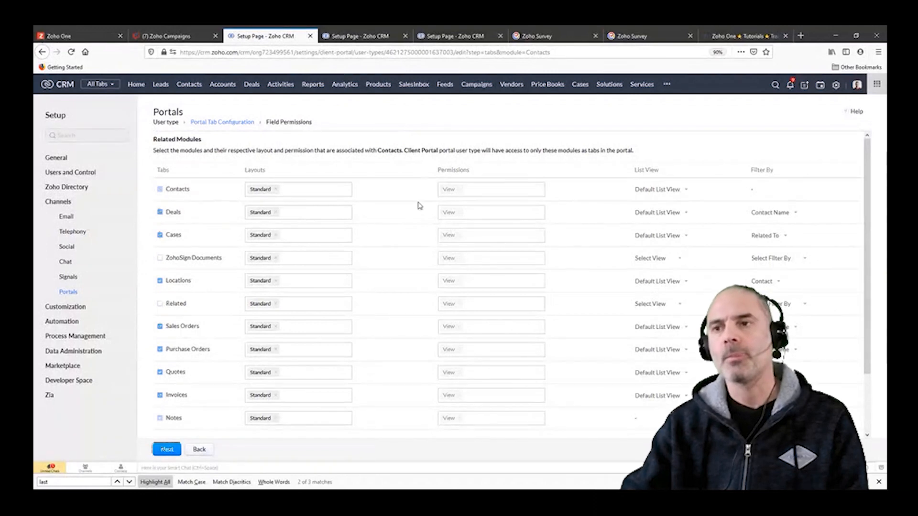